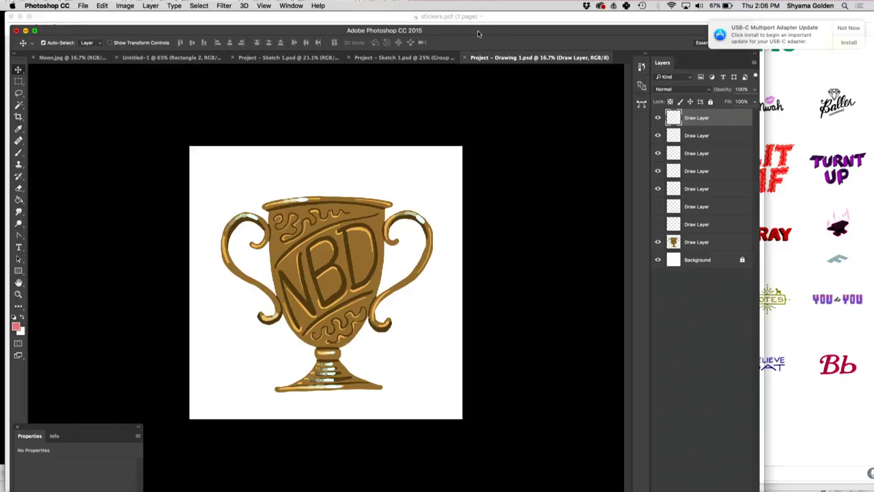
- Toggle the visibility of the two hidden draw layers above the trophy layer to examine what each contains
left_click_drag(480, 30, 501, 15)
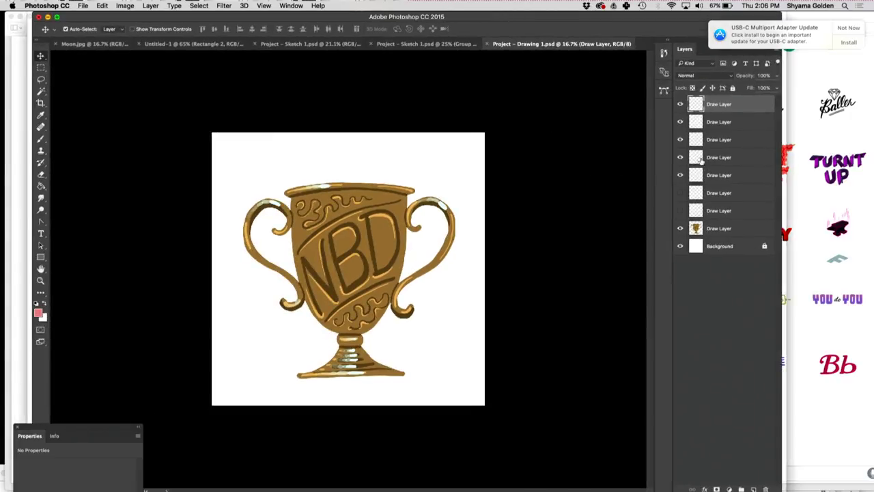
left_click(680, 194)
left_click(680, 193)
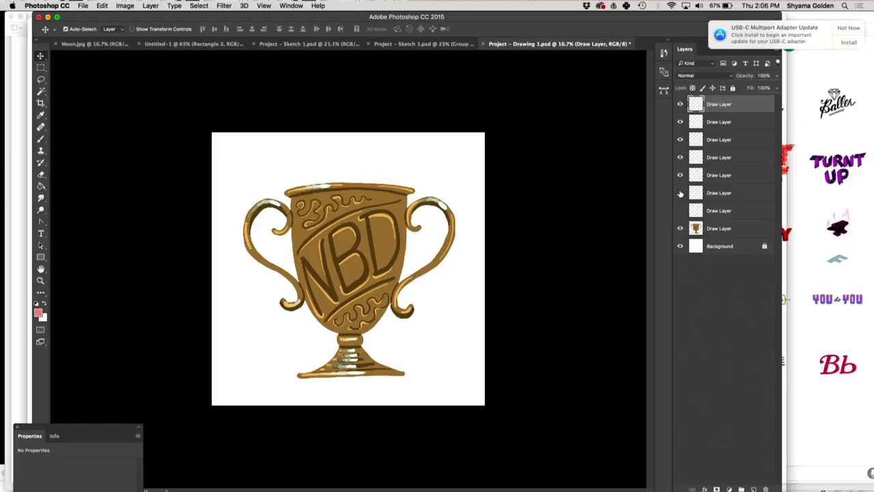
left_click(680, 194)
left_click(680, 194)
left_click(680, 194)
left_click(680, 194)
left_click(680, 194)
left_click(680, 194)
left_click(680, 211)
left_click(680, 211)
left_click(680, 193)
left_click(680, 194)
left_click(680, 211)
left_click(680, 211)
- Expand the application window to fill the screen, show the Timeline panel and stretch it across the area beneath the artwork
left_click_drag(545, 17, 538, 14)
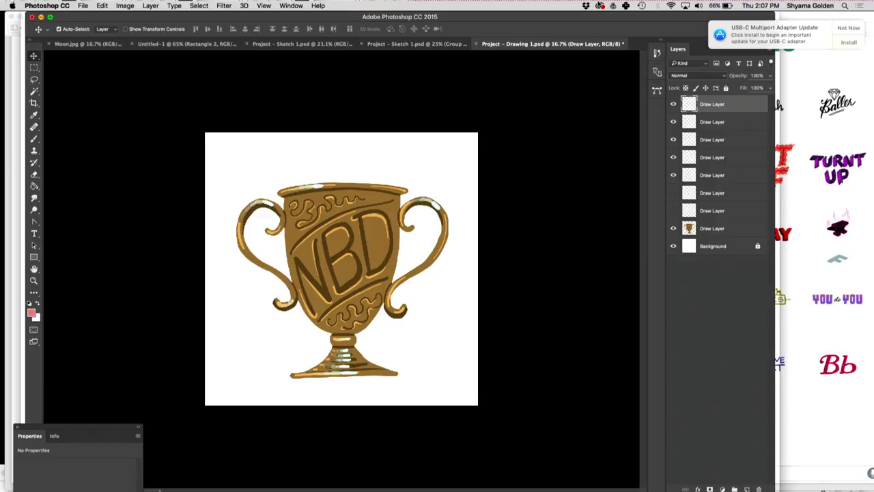
left_click_drag(597, 18, 595, 18)
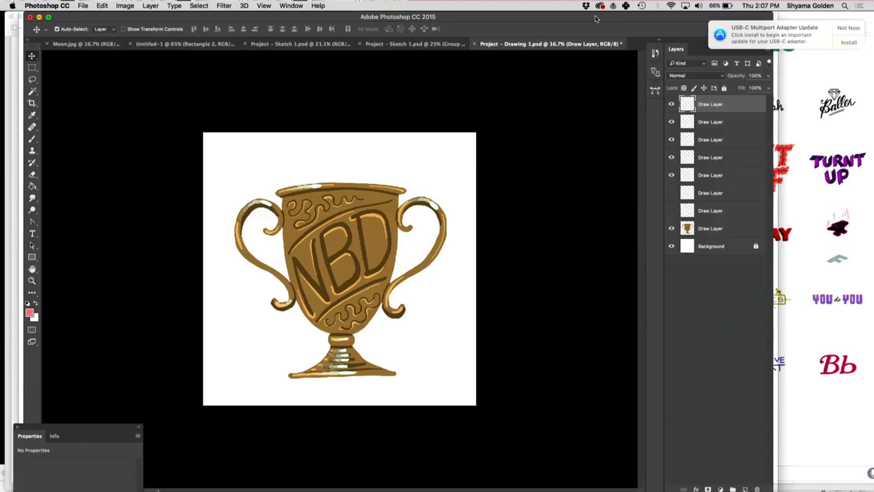
left_click(285, 5)
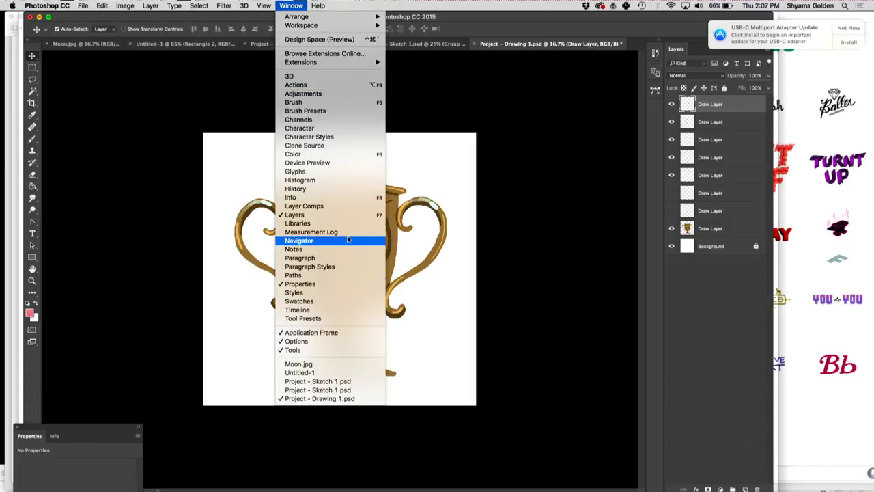
left_click(336, 310)
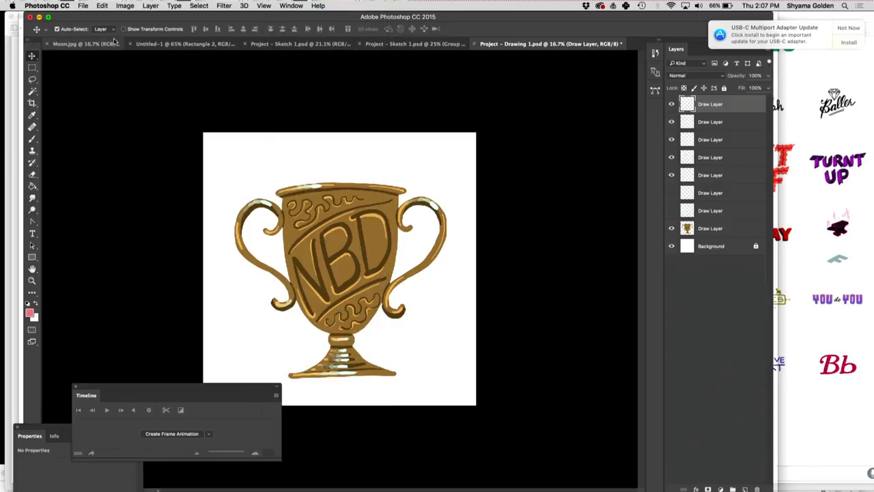
left_click(48, 17)
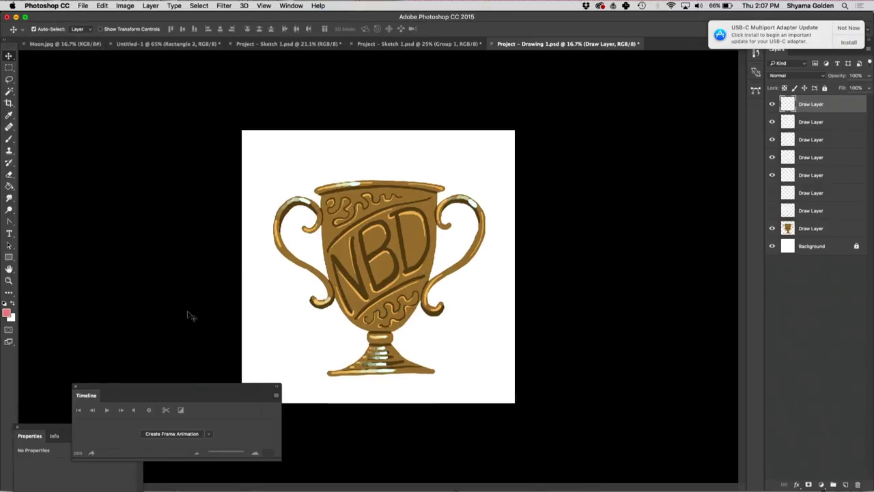
left_click_drag(185, 391, 220, 389)
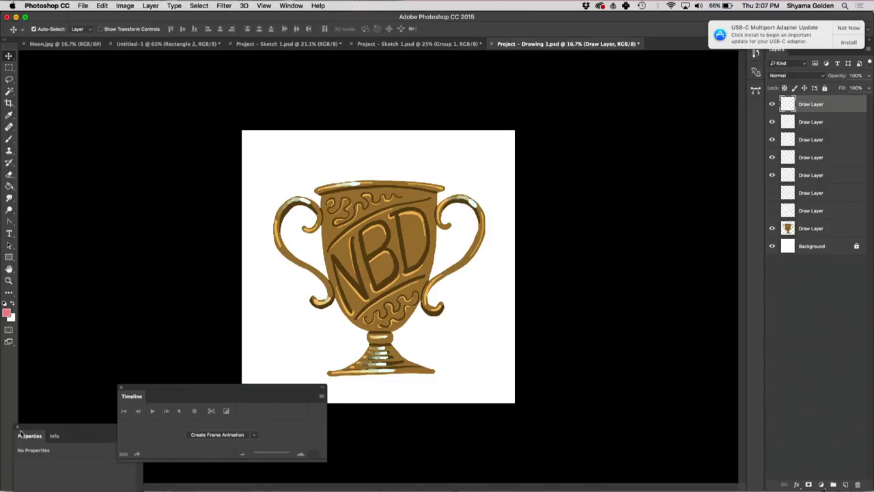
left_click_drag(164, 389, 66, 407)
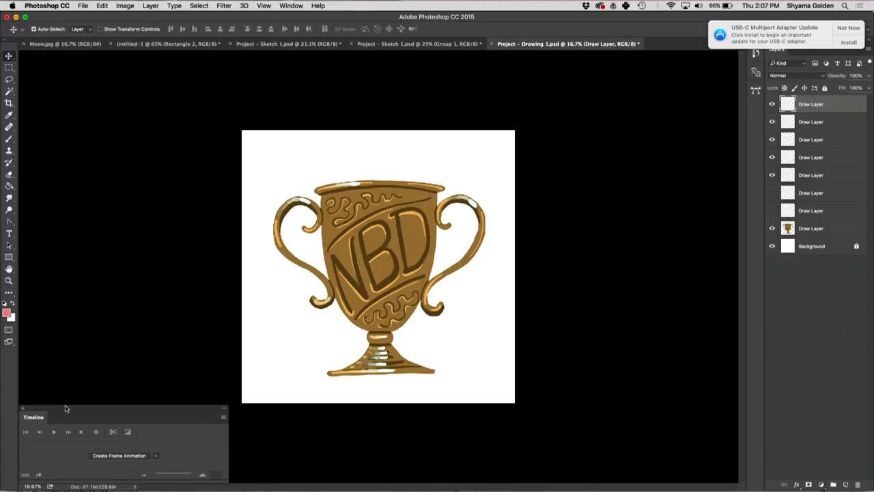
left_click_drag(228, 479, 755, 469)
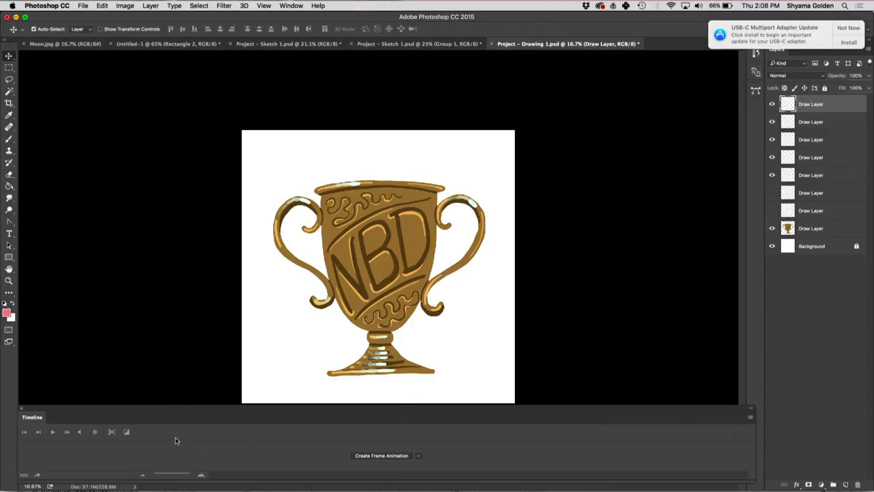
- Create a frame animation and hide the five topmost draw layers in its first frame
left_click(374, 455)
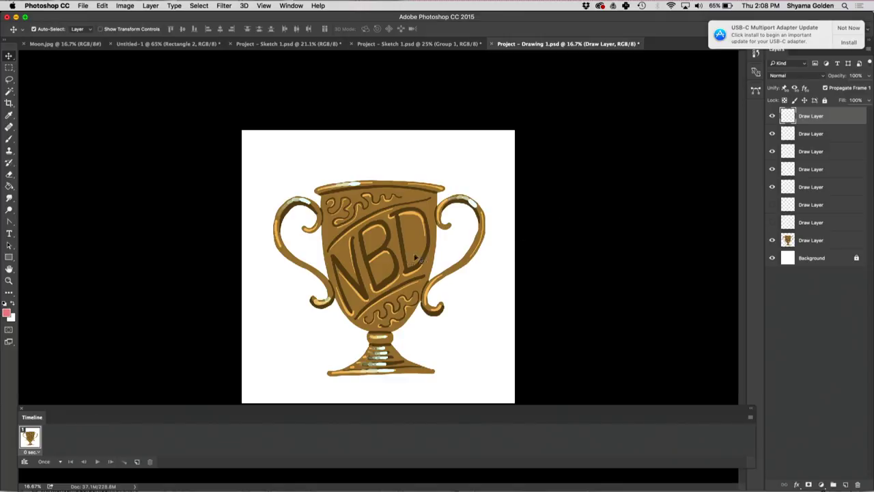
left_click_drag(772, 118, 772, 187)
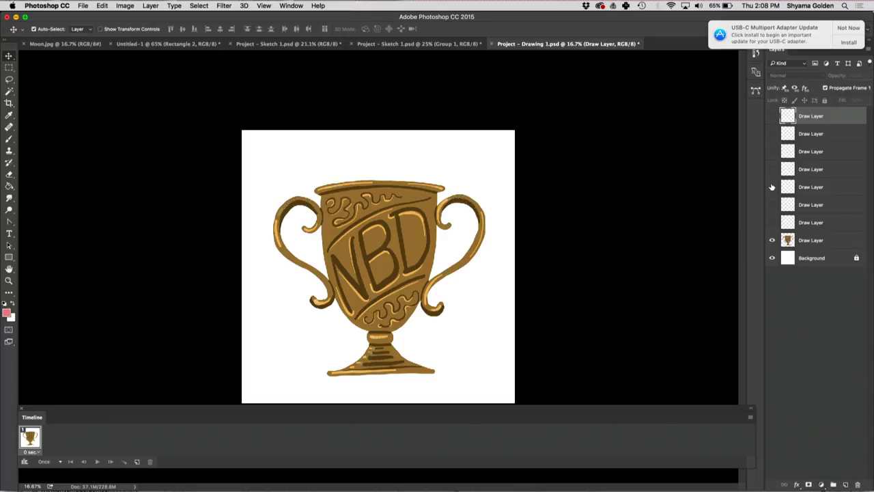
- Rename the five topmost draw layers 1, 2, 3, 4 and 5, counting upward from the lowest one
double_click(809, 187)
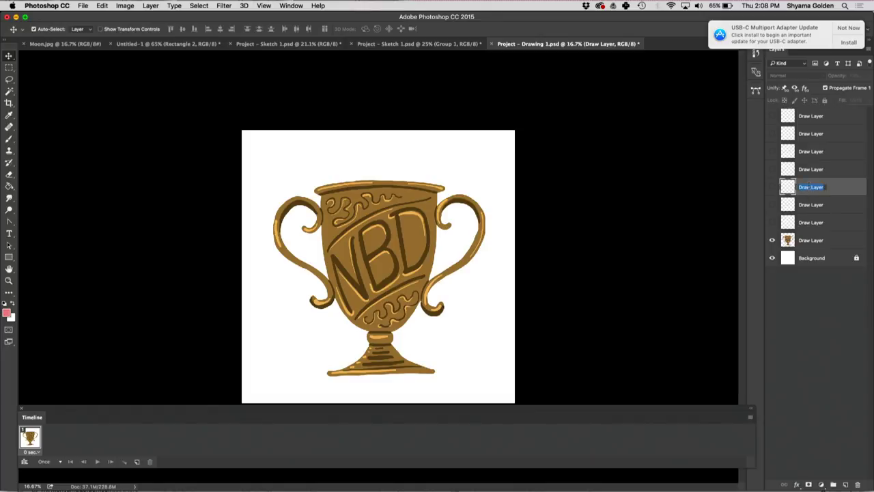
type("Frame 1")
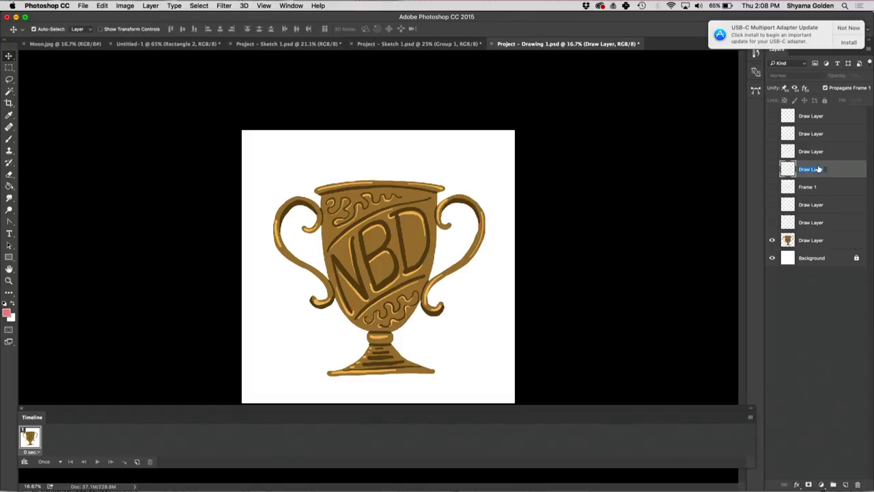
double_click(806, 187)
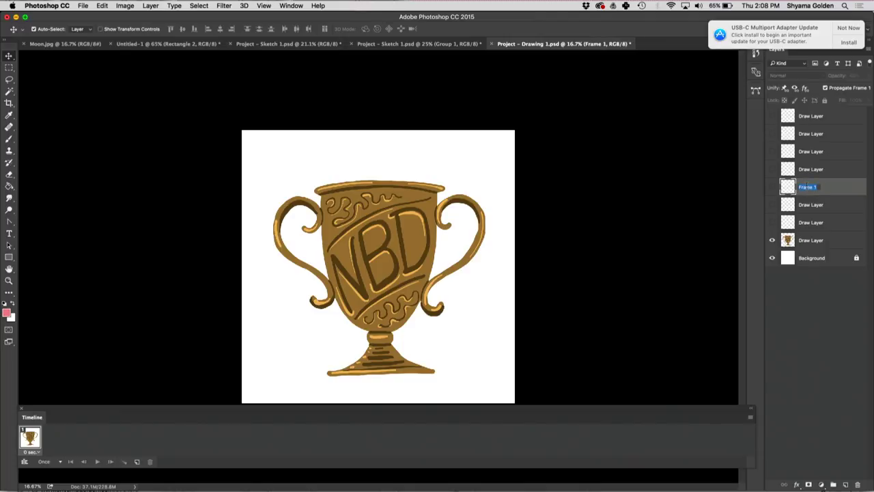
type("1")
double_click(810, 168)
type("2")
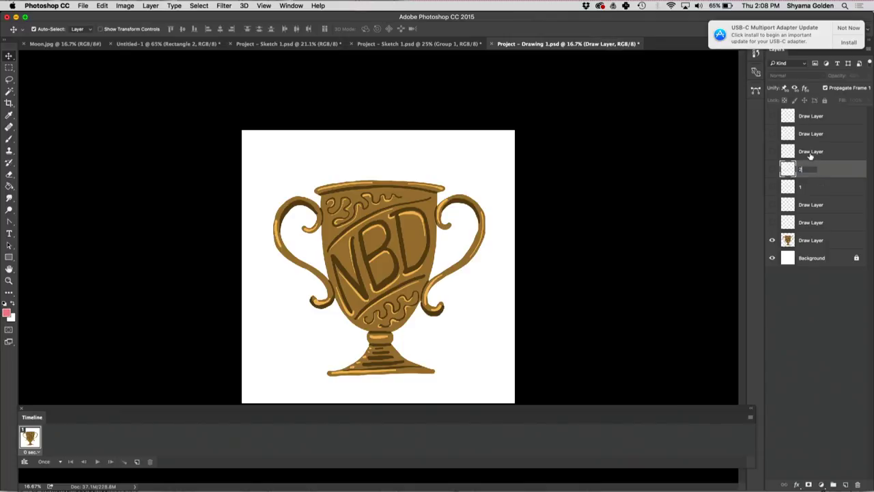
double_click(809, 151)
type("3")
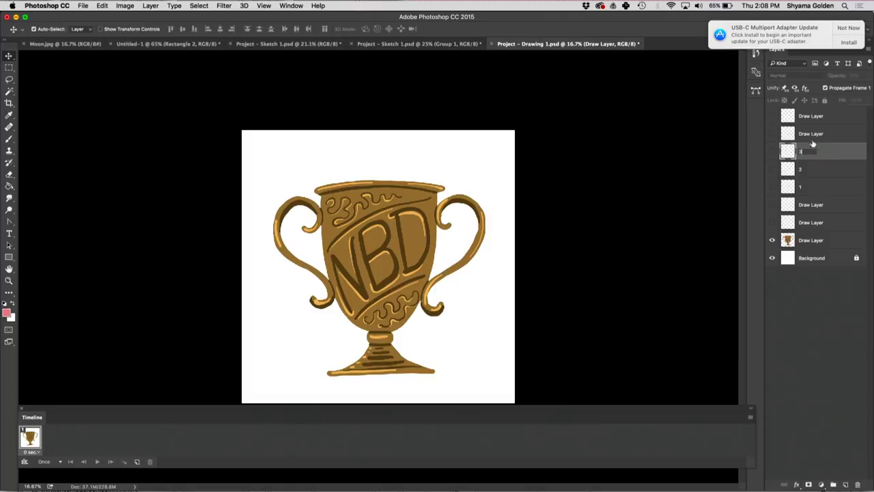
double_click(809, 134)
type("4")
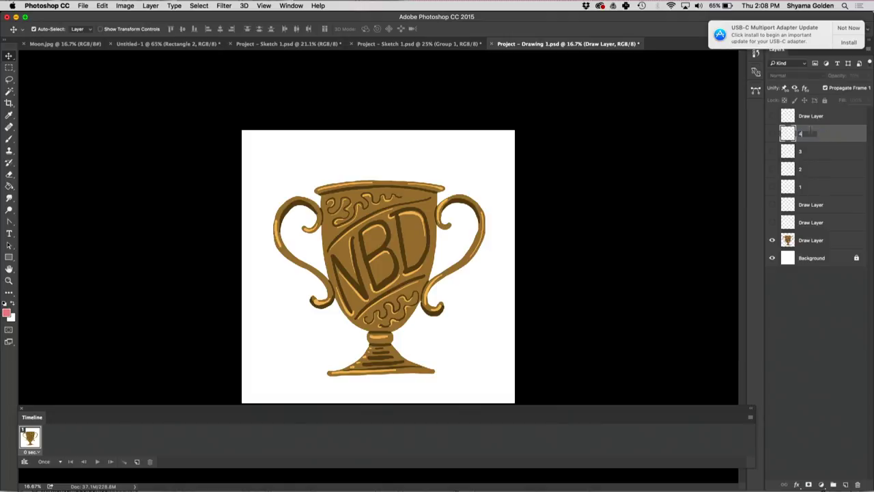
double_click(809, 115)
type("5")
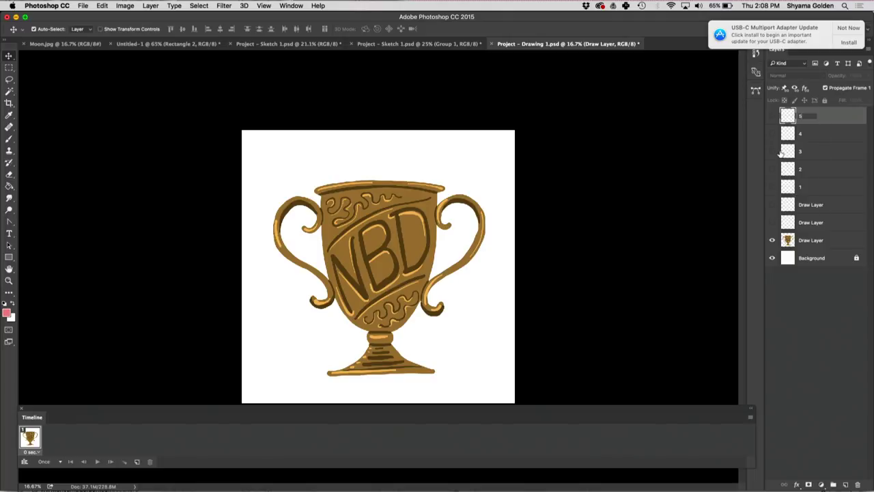
key("Return")
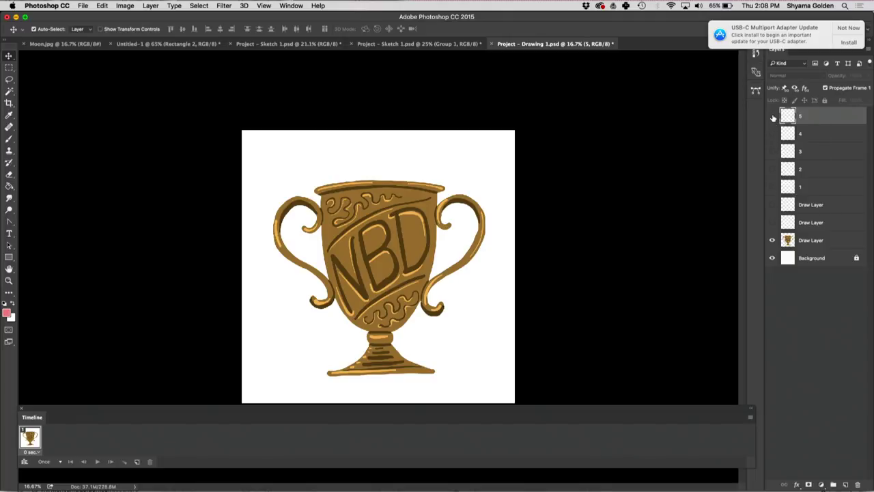
- Preview layers 5 and 4, set layer 4's opacity to 100%, and leave both layers hidden
left_click(773, 118)
left_click(774, 118)
left_click(772, 135)
left_click(772, 135)
left_click(799, 135)
left_click(772, 135)
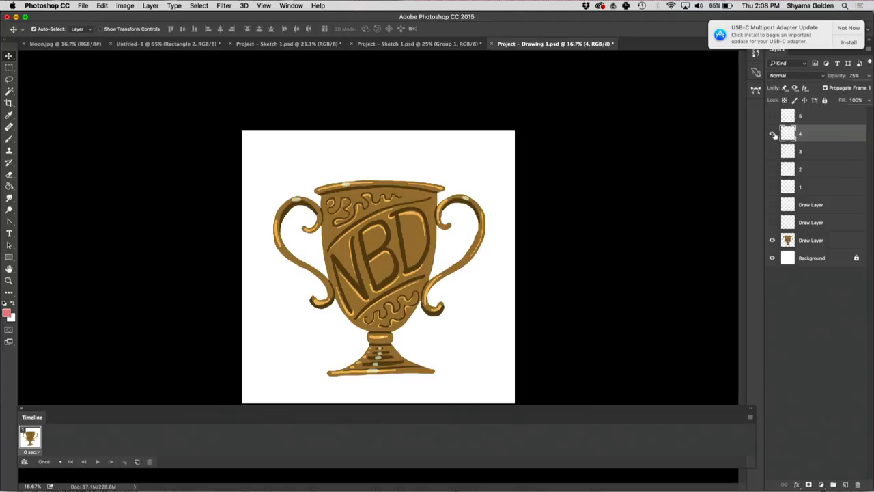
left_click(869, 76)
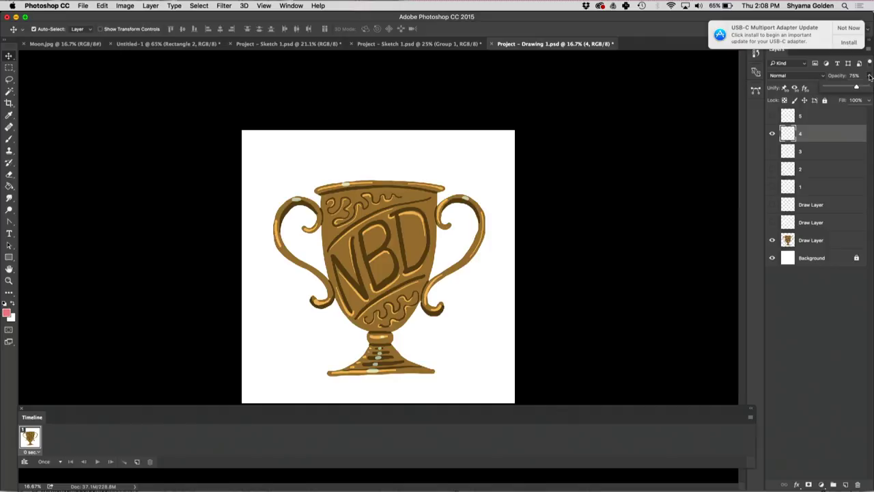
left_click_drag(858, 88, 867, 87)
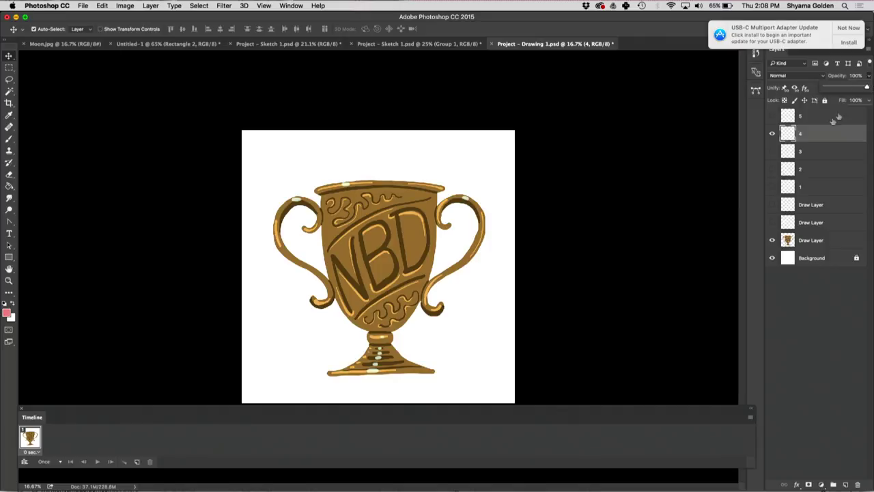
left_click(772, 134)
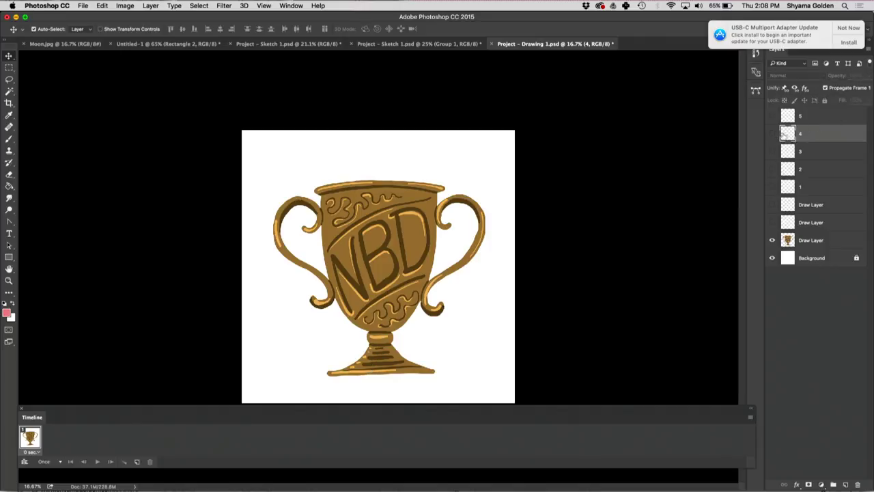
left_click(772, 134)
left_click(772, 134)
- Show layer 3, set its opacity to 100%, and hide it again
left_click(773, 152)
left_click(812, 153)
left_click(868, 76)
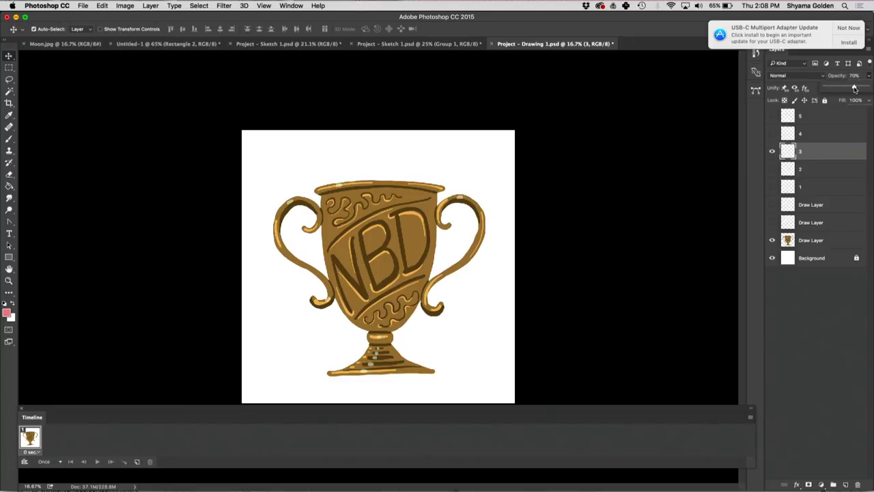
left_click_drag(854, 89, 867, 87)
left_click(773, 151)
- Show layer 2, set its opacity to 100%, and hide it again
left_click(772, 169)
left_click(813, 170)
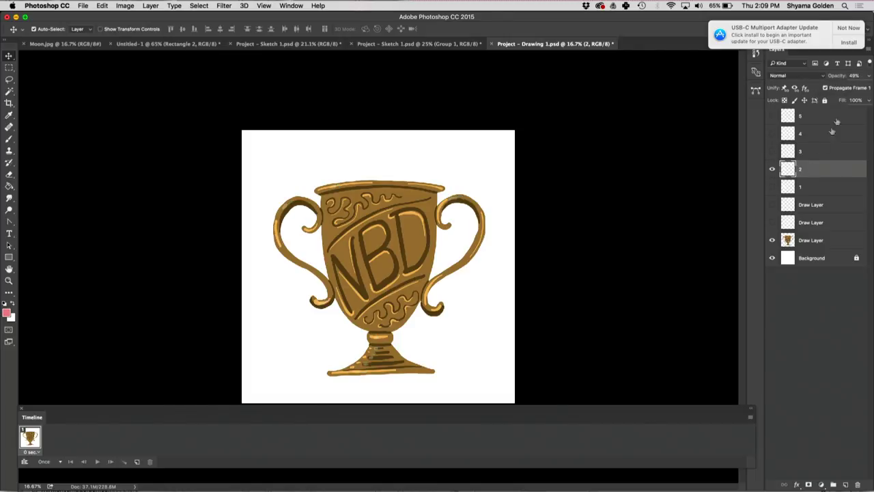
left_click(867, 76)
left_click_drag(845, 88, 867, 88)
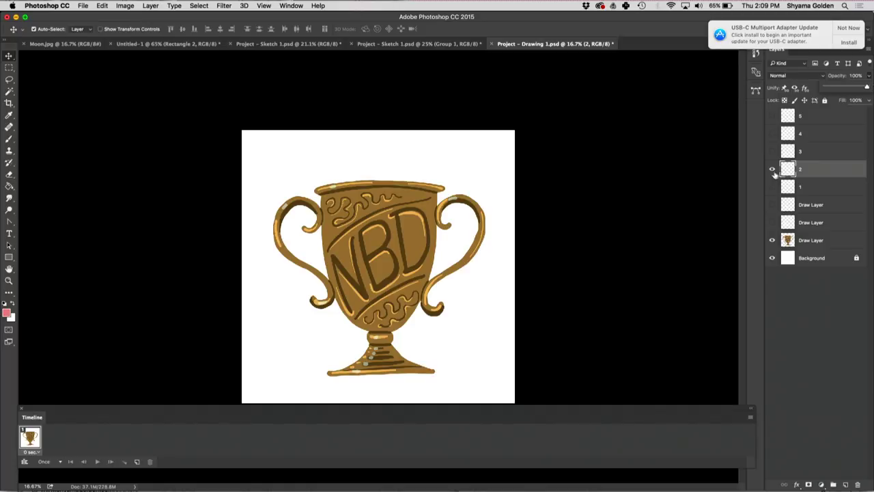
left_click(772, 169)
- Preview the two unnamed sparkle layers and leave only the one directly above the trophy layer visible
left_click(808, 187)
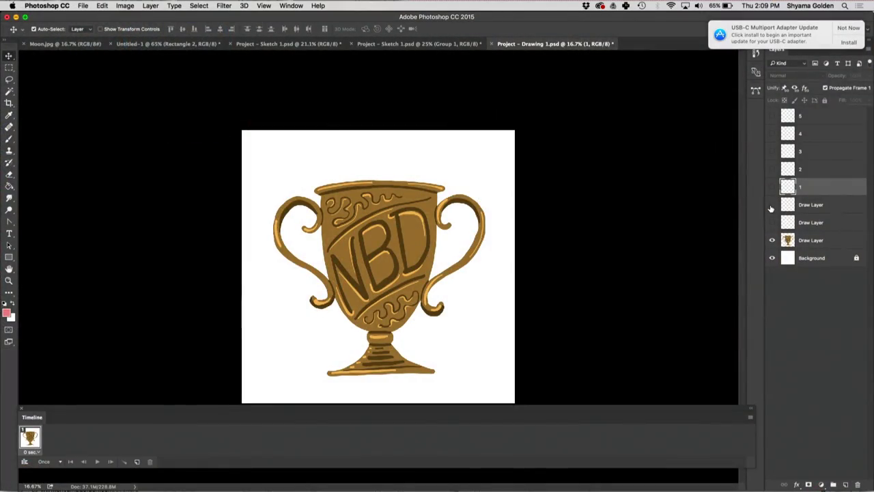
left_click(771, 205)
left_click(771, 206)
left_click(772, 223)
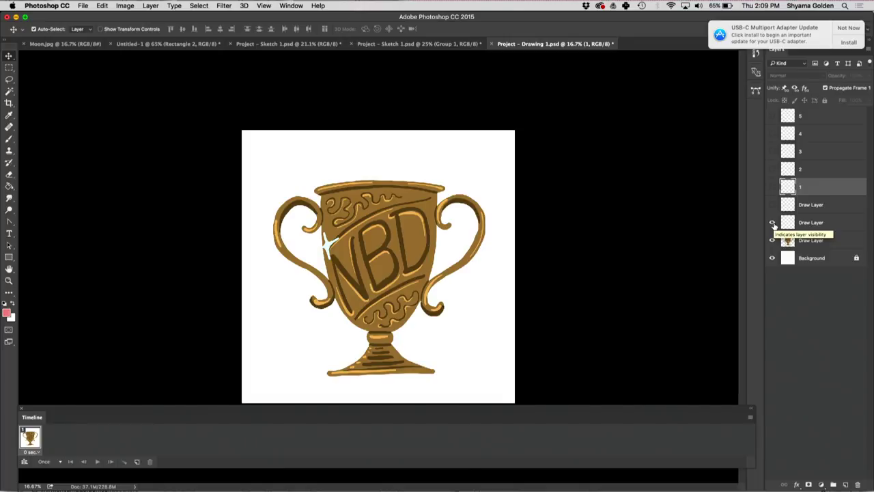
left_click(772, 223)
left_click(772, 223)
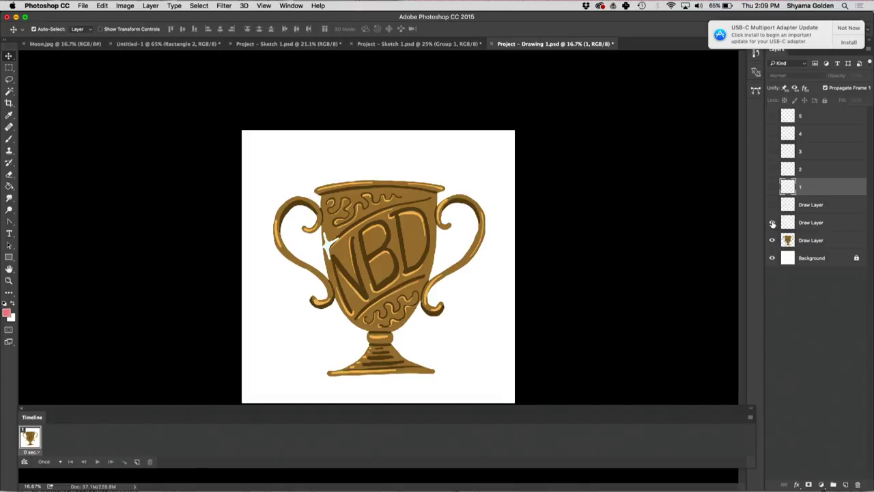
left_click(772, 222)
left_click(772, 222)
- Add a second animation frame, compare it with the first, and select the sparkle layer with the second frame active
mouse_move(358, 408)
left_mouse_down()
mouse_move(357, 430)
mouse_move(369, 406)
left_mouse_up()
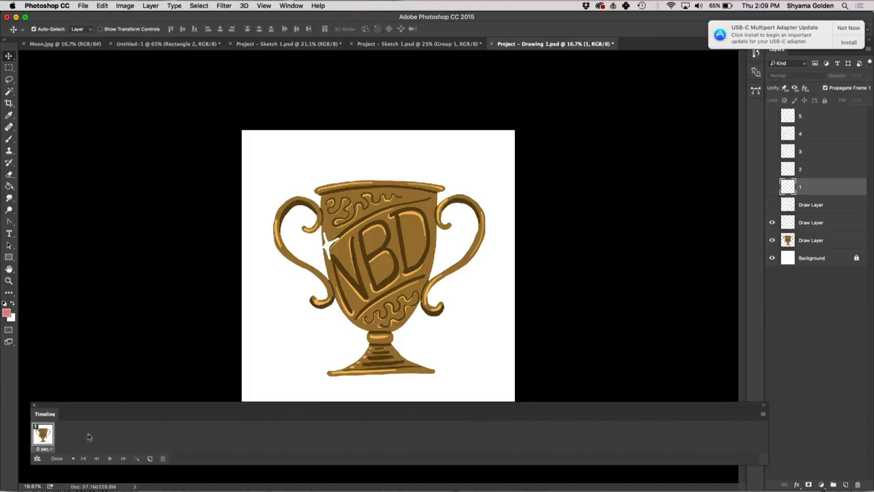
left_click(150, 458)
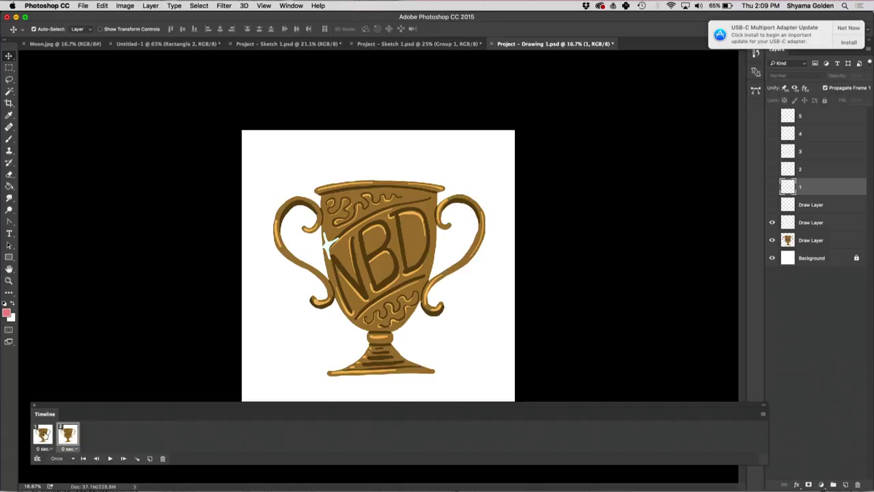
left_click(46, 436)
left_click(67, 437)
left_click(42, 434)
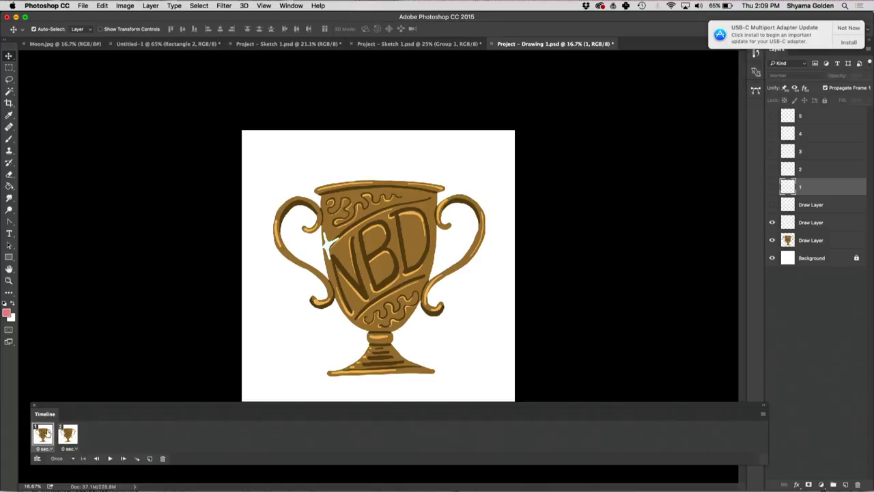
left_click(67, 434)
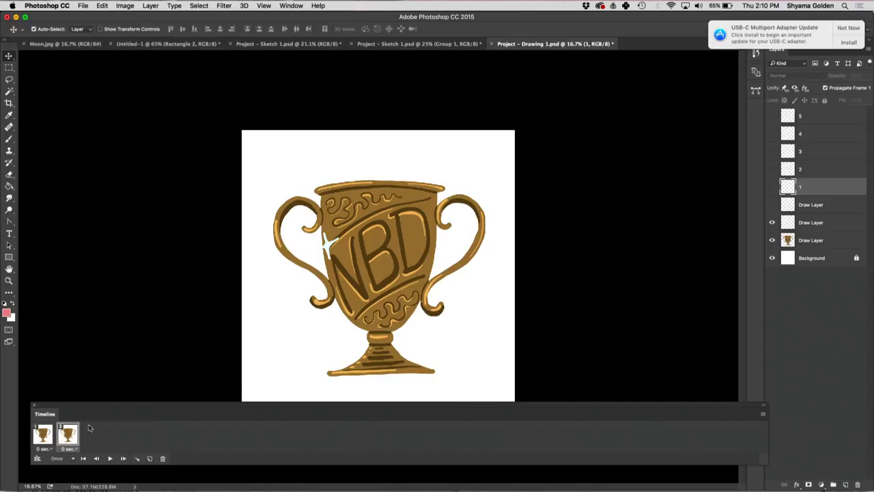
left_click(42, 434)
left_click(68, 437)
left_click(329, 251)
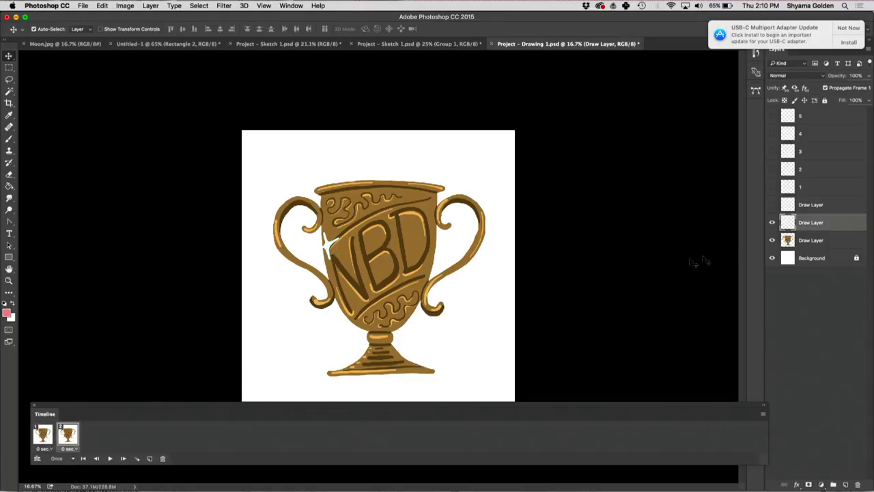
- Show the upper sparkle layer in the second frame and compare it with the first frame
left_click(772, 204)
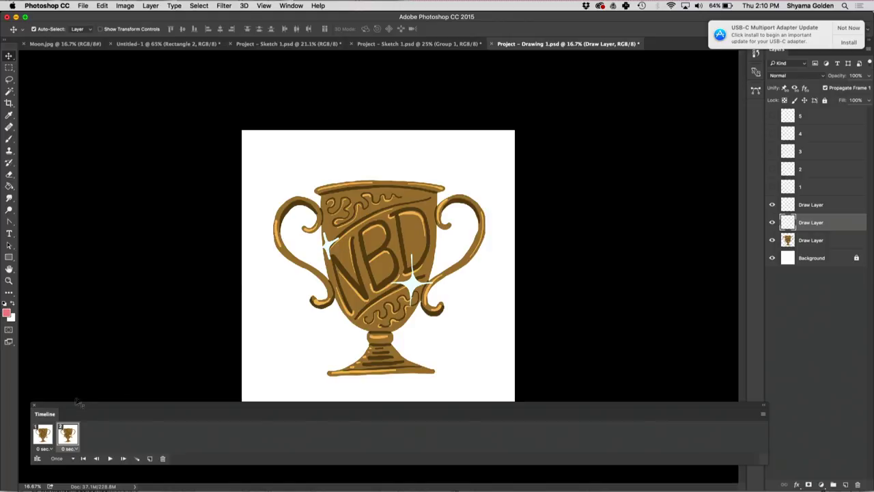
left_click(43, 433)
key("space")
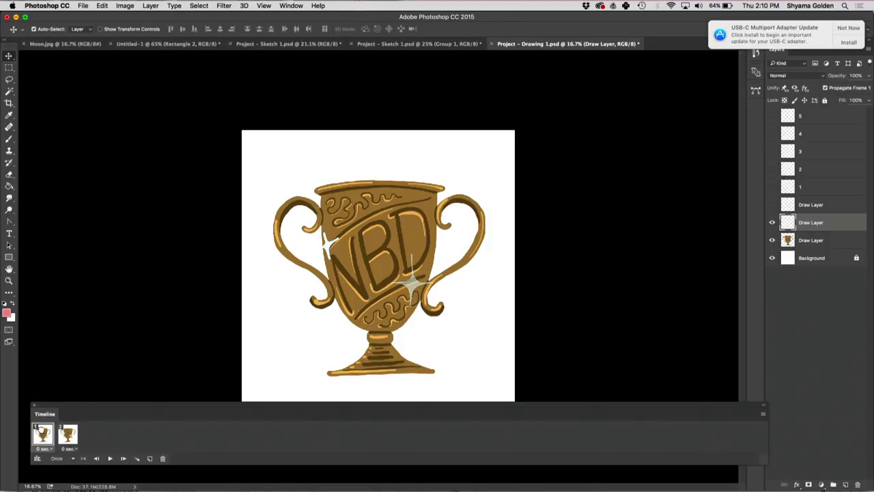
left_click(67, 437)
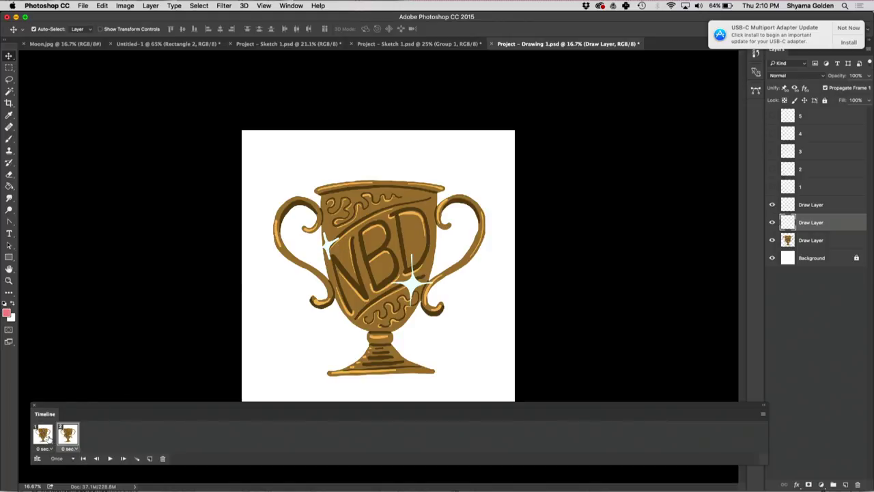
left_click(46, 437)
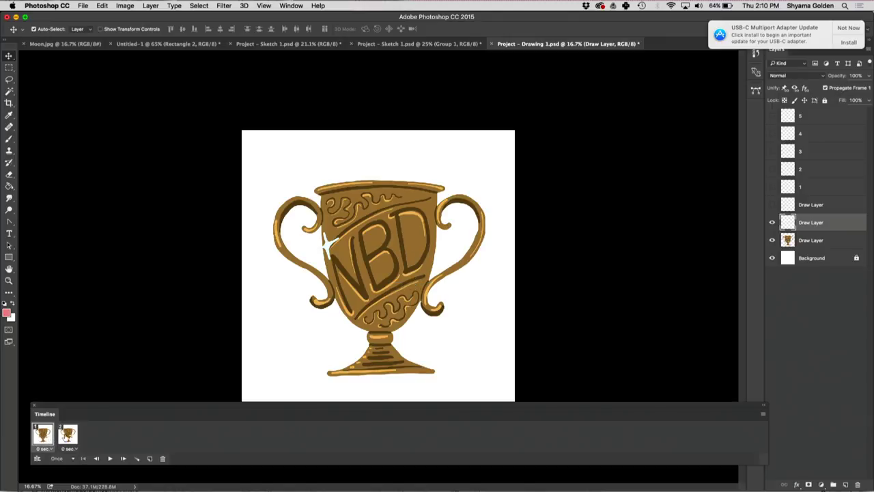
- Make the upper sparkle layer visible in the first frame too and compare the two frames
left_click(772, 203)
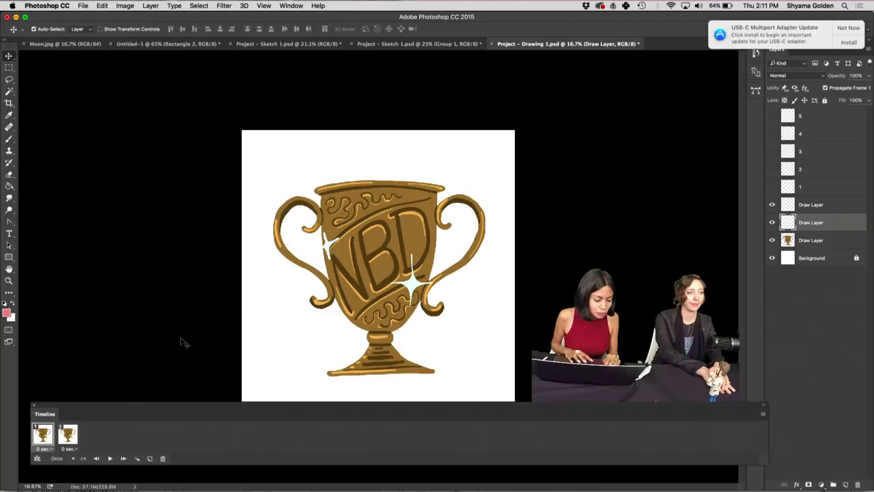
left_click(66, 435)
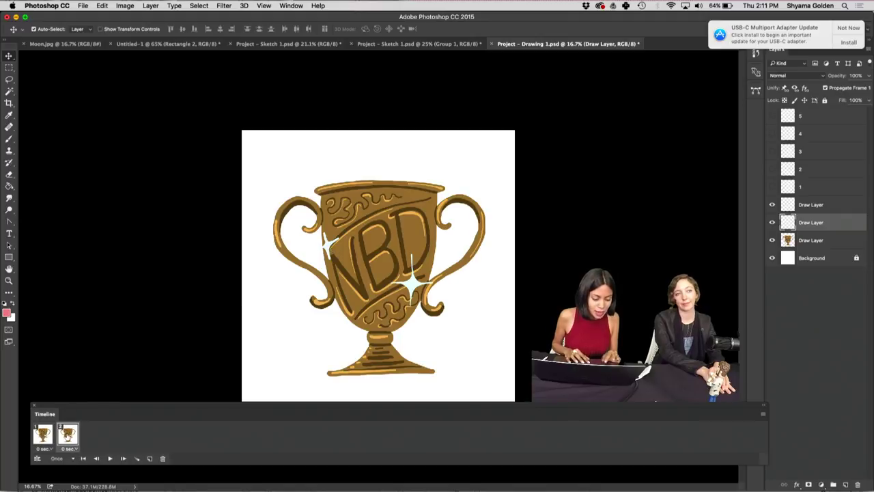
left_click(43, 437)
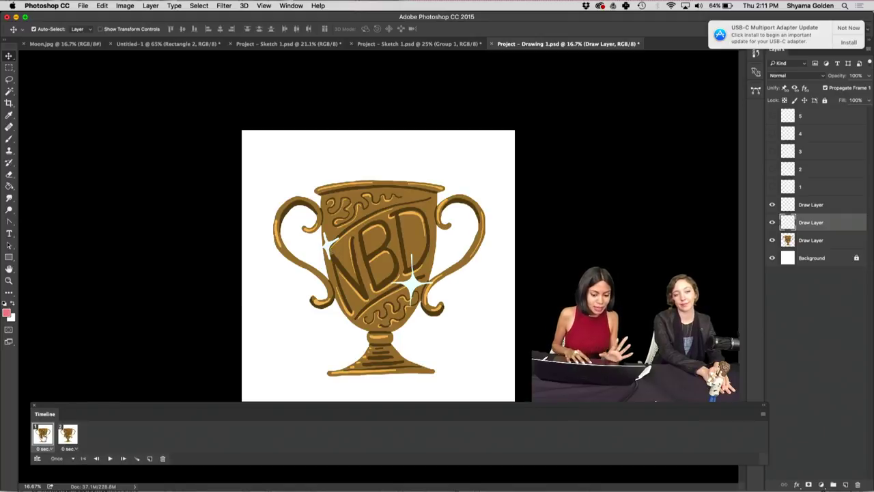
- With the second frame active, try rotating the small sparkle on the trophy's left edge
left_click(68, 434)
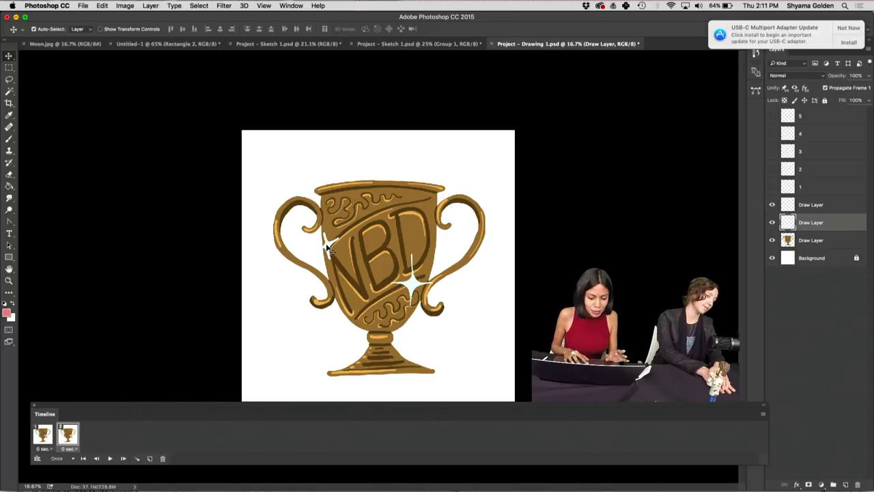
key("super+t")
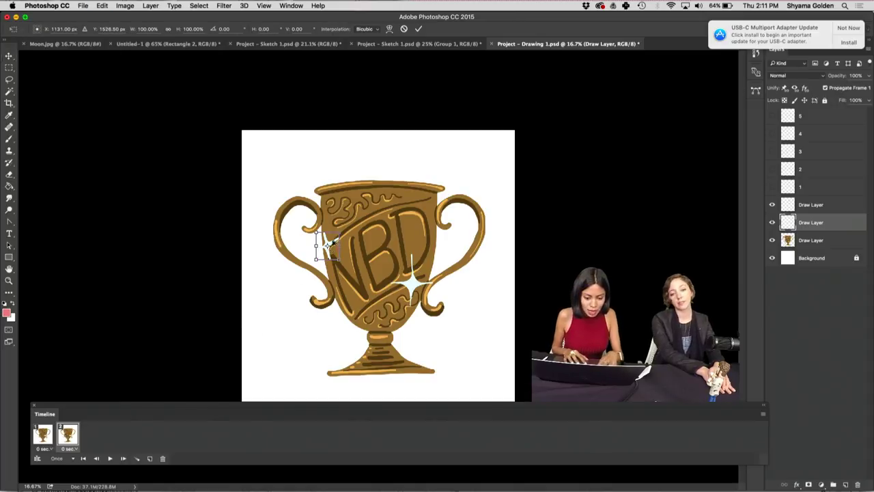
left_click_drag(345, 226, 329, 246)
key("Return")
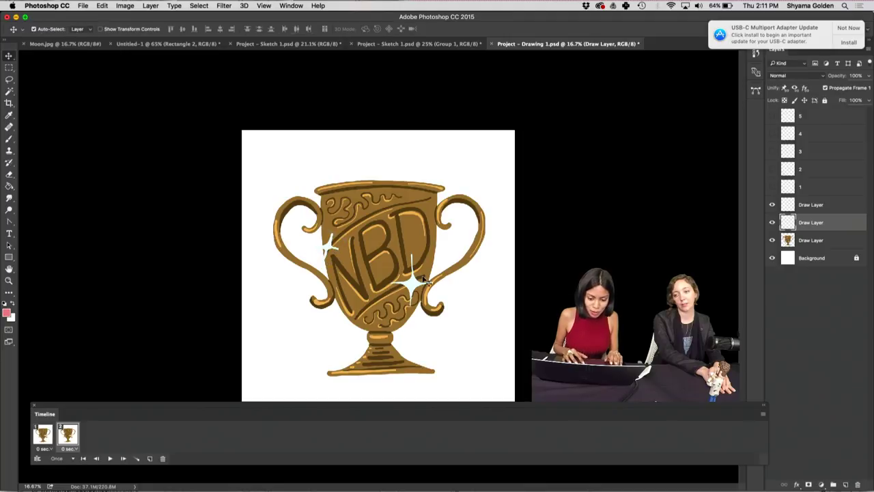
- Try rotating the large sparkle below the letter D by 180 degrees in the second frame
left_click(412, 285)
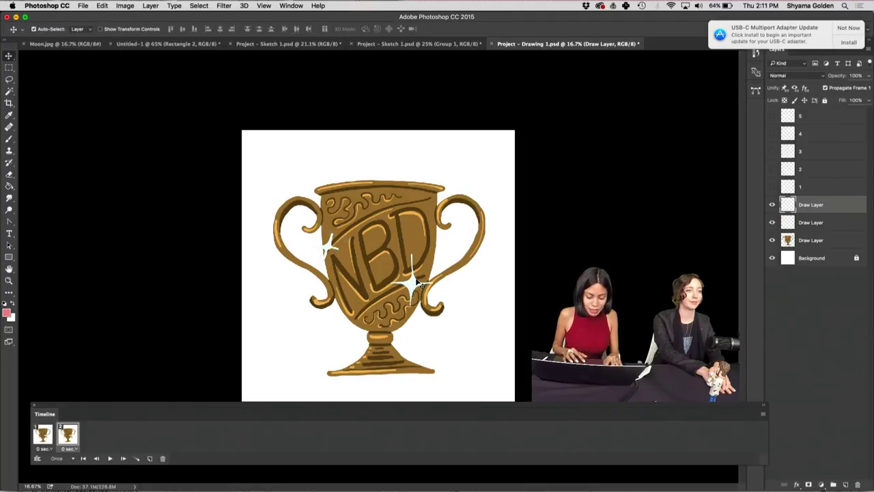
key("super+t")
left_click_drag(442, 244, 386, 303)
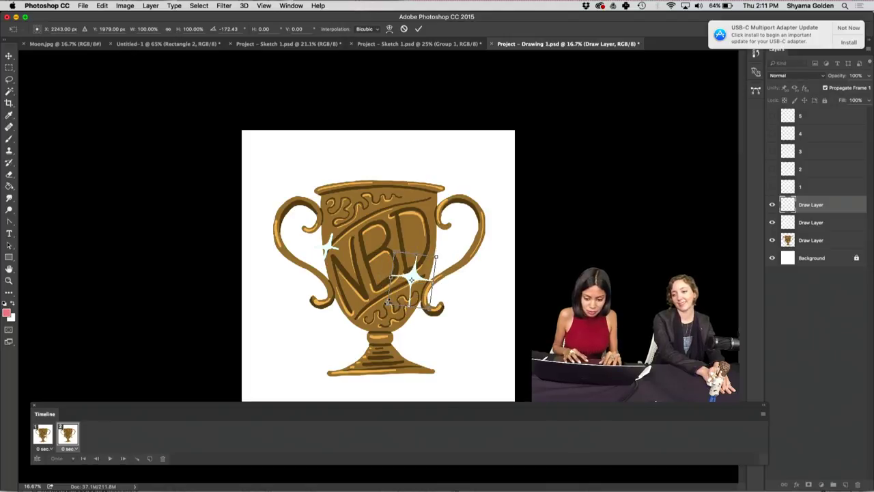
key("super+z")
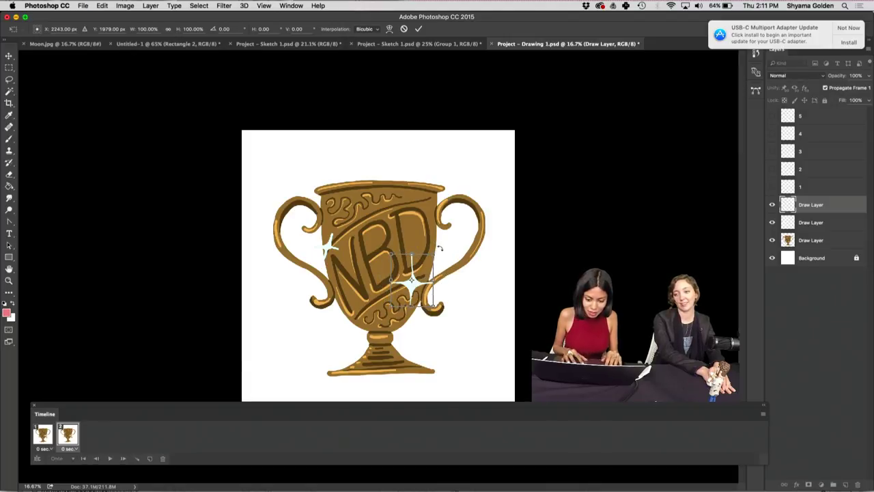
left_click_drag(440, 249, 396, 295)
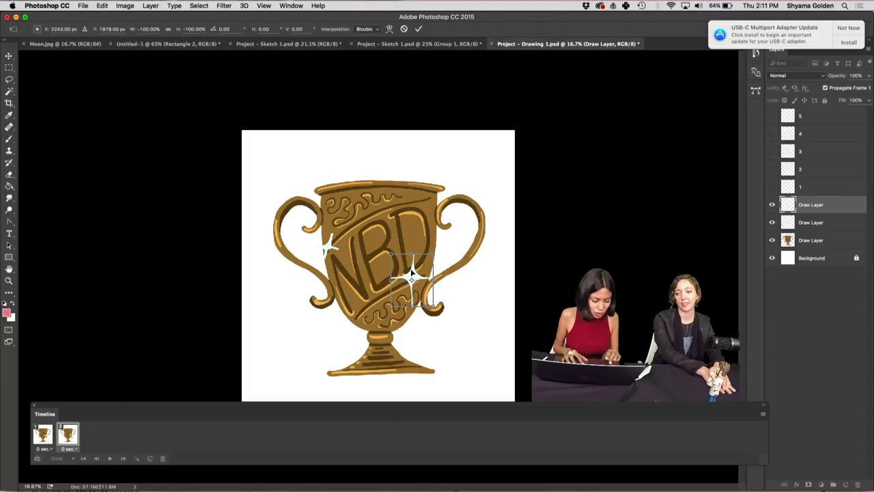
key("Return")
- Compare the sparkles' rotation in the first and second frames, ending on the second frame
left_click(38, 439)
left_click(67, 436)
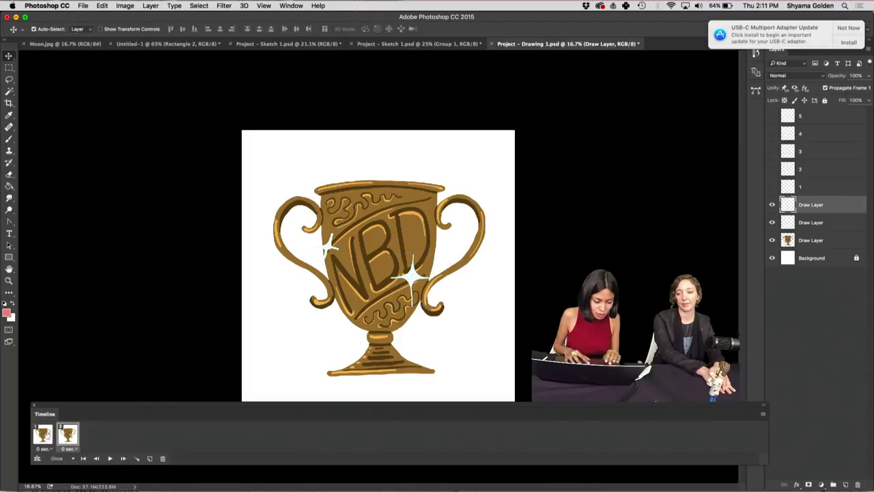
left_click(42, 436)
left_click(68, 434, "shift")
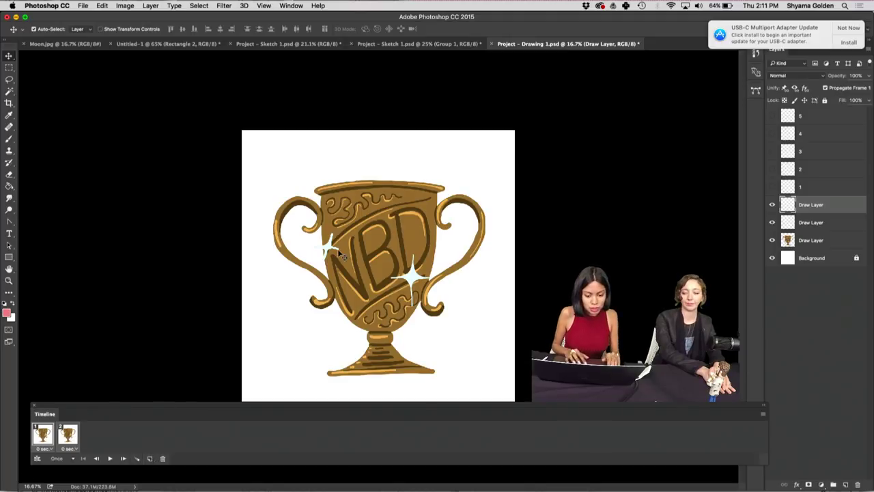
left_click(68, 435)
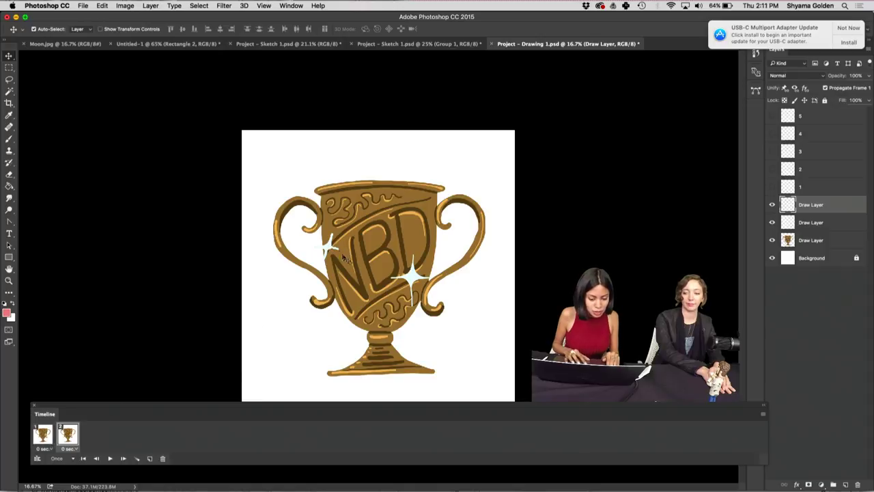
- Try shrinking the small sparkle on the trophy's left edge in the second frame
left_click(331, 250)
key("super+t")
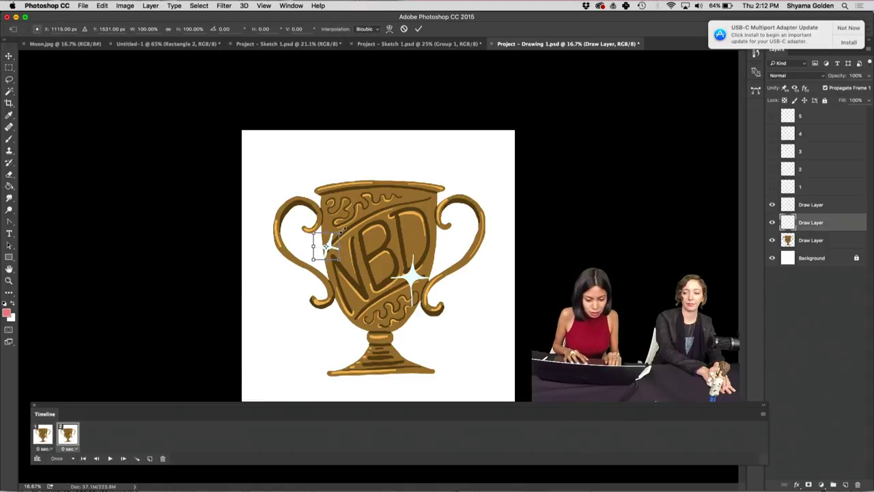
left_click_drag(342, 230, 329, 244)
key("Return")
- Try scaling down the large sparkle below the letter D in the second frame
left_click(413, 282)
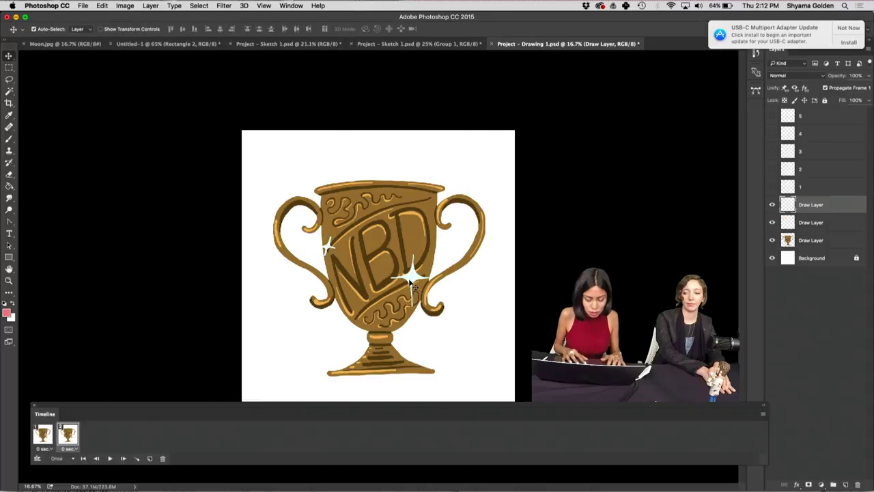
key("super+t")
left_click_drag(436, 254, 427, 258)
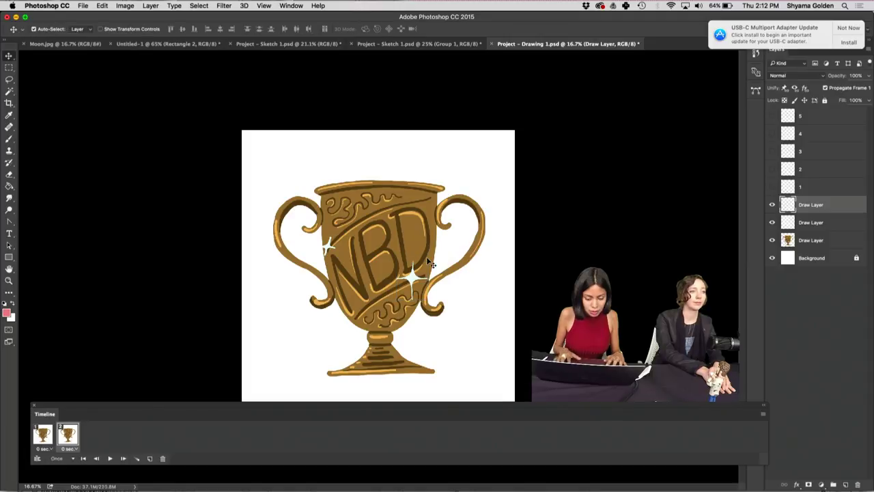
key("Return")
- Switch between the two frames to check whether the sparkles' size differs
key("space")
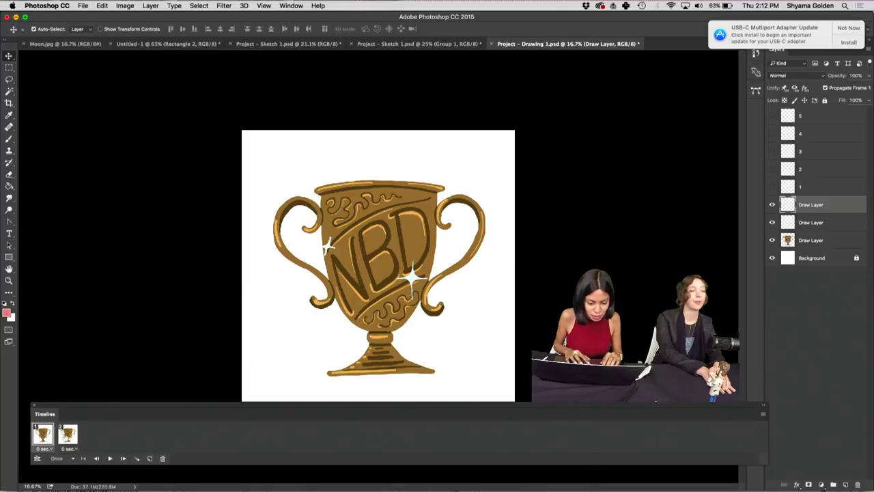
left_click(67, 437)
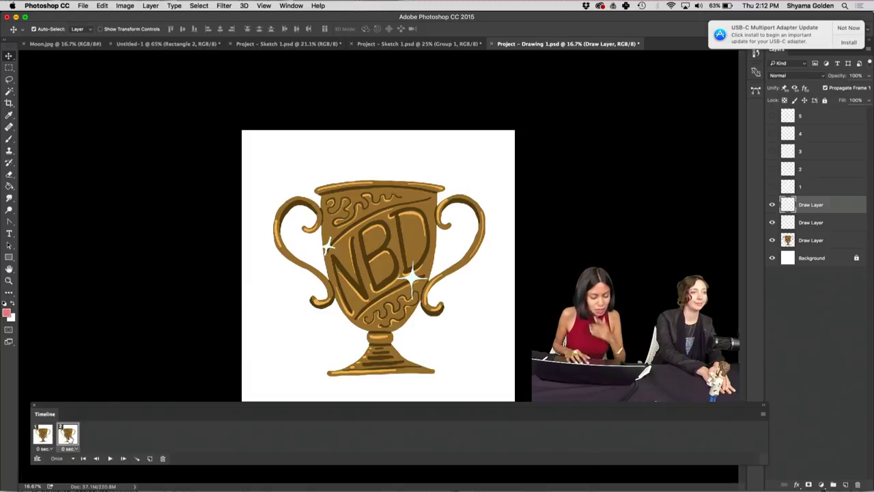
left_click(48, 437)
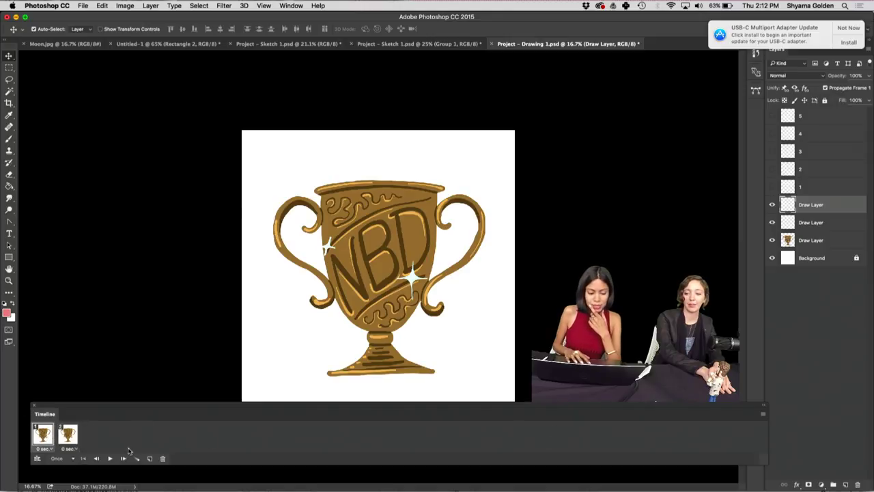
left_click(75, 440)
left_click(763, 414)
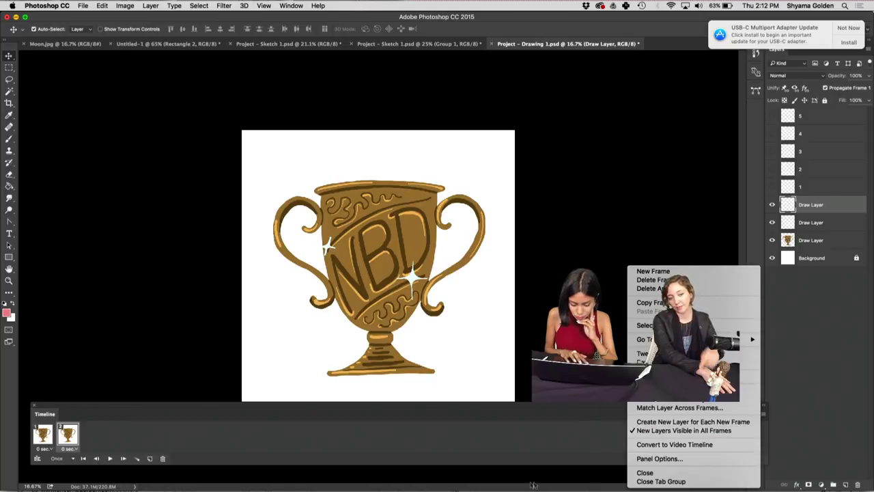
left_click(354, 447)
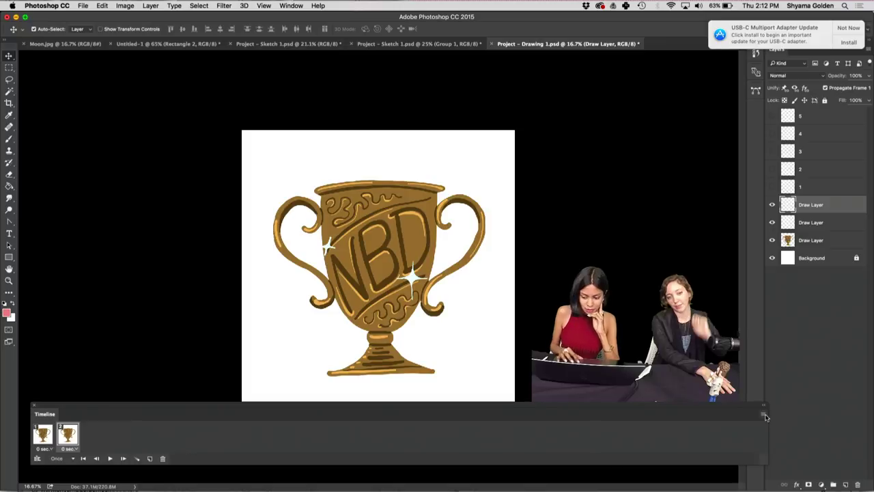
left_click(762, 414)
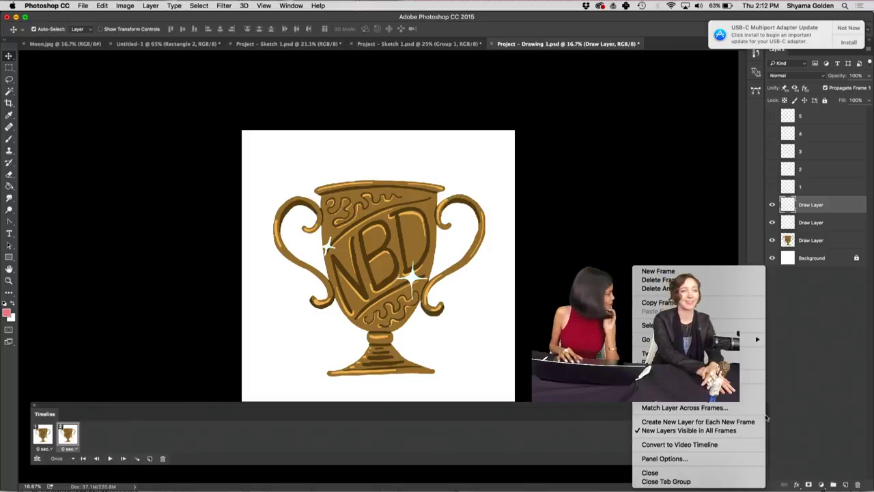
left_click(718, 422)
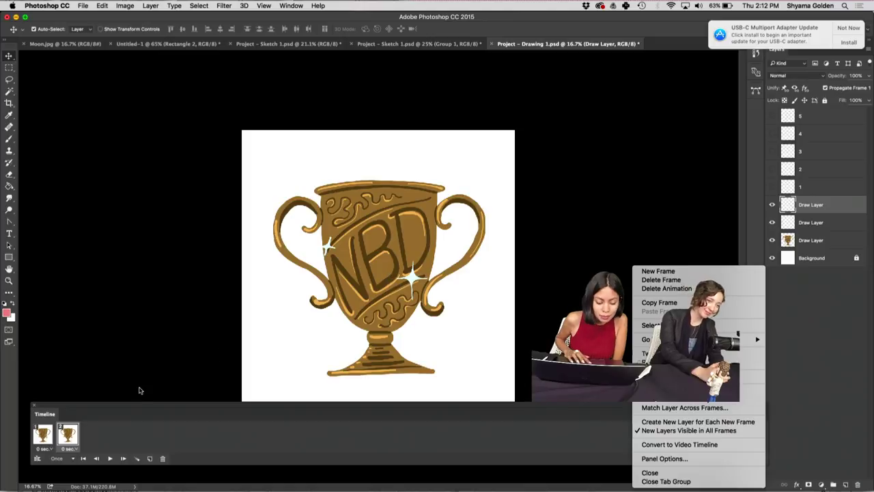
- Recheck both frames, restore the sparkles to their original rotation and size, and delete the second frame
left_click(42, 441)
left_click(47, 440)
left_click(64, 440)
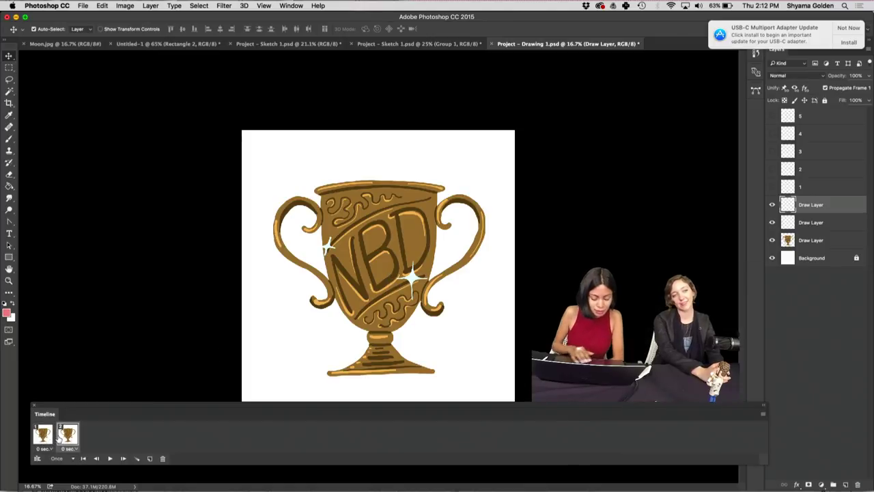
left_click(43, 439)
left_click(61, 439)
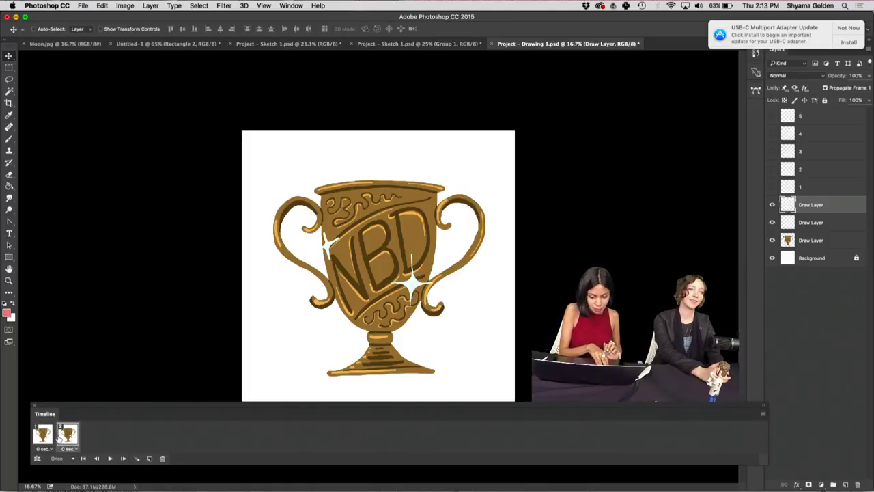
key("Delete")
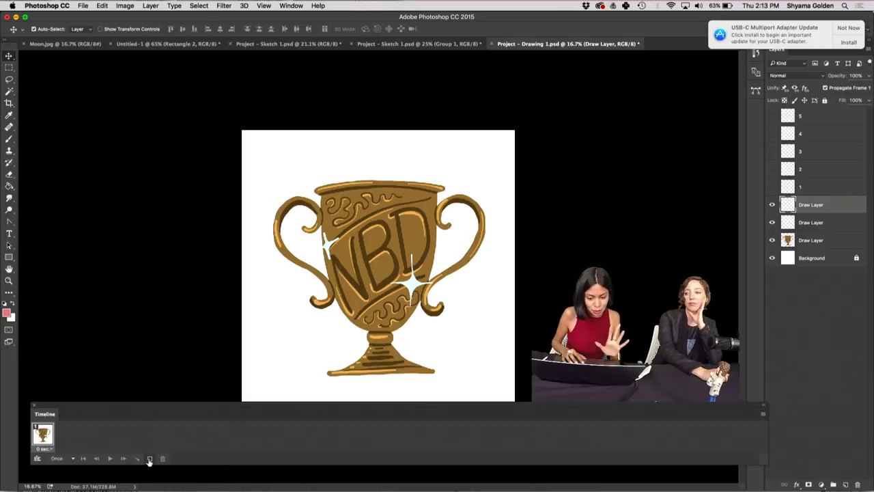
- Add a second frame and tween the two frames with 5 added frames across all layers, including position, opacity and effects
left_click(149, 459)
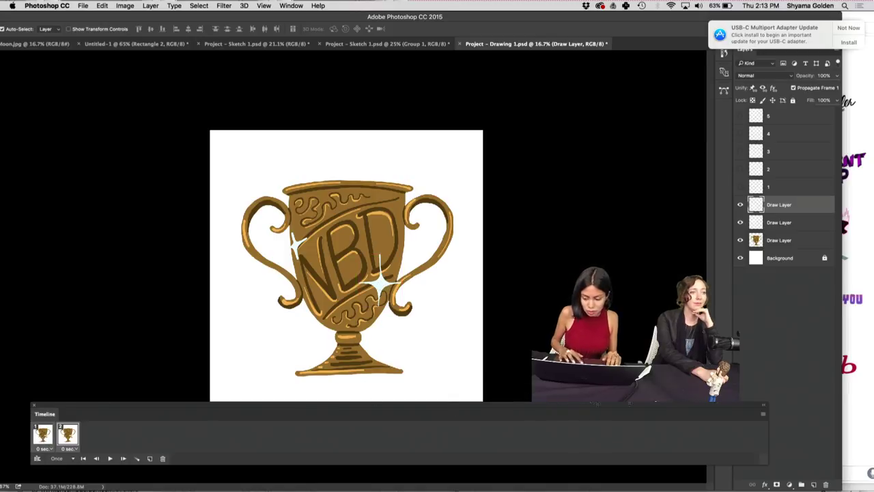
left_click(764, 415)
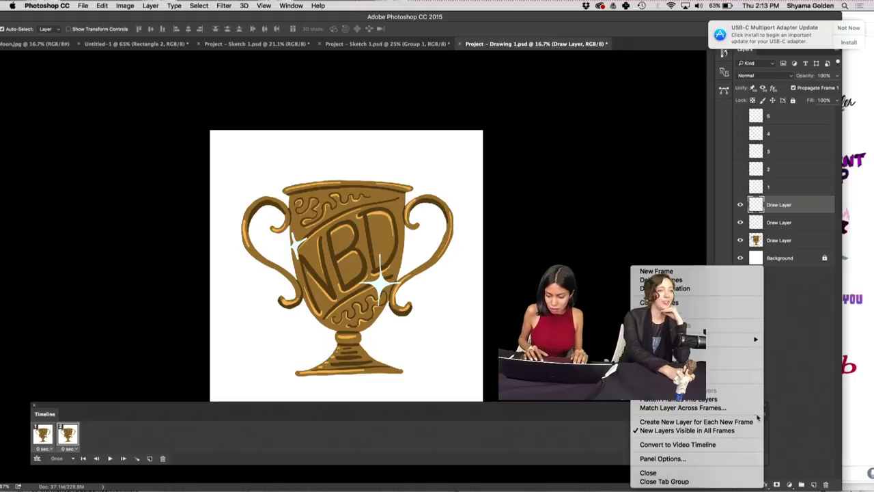
left_click(715, 357)
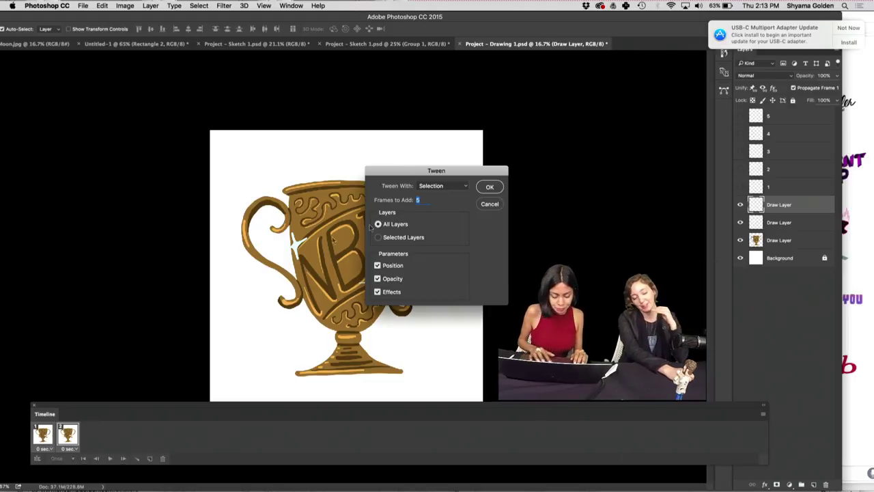
left_click(421, 199)
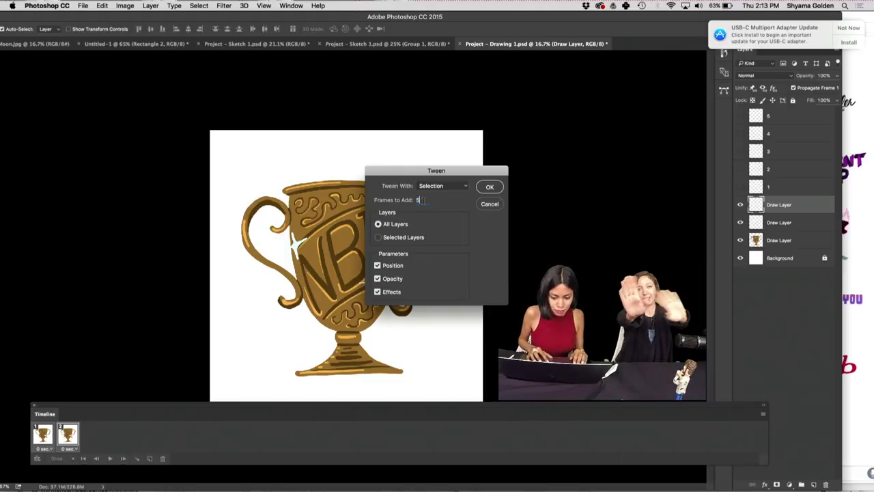
left_click(489, 187)
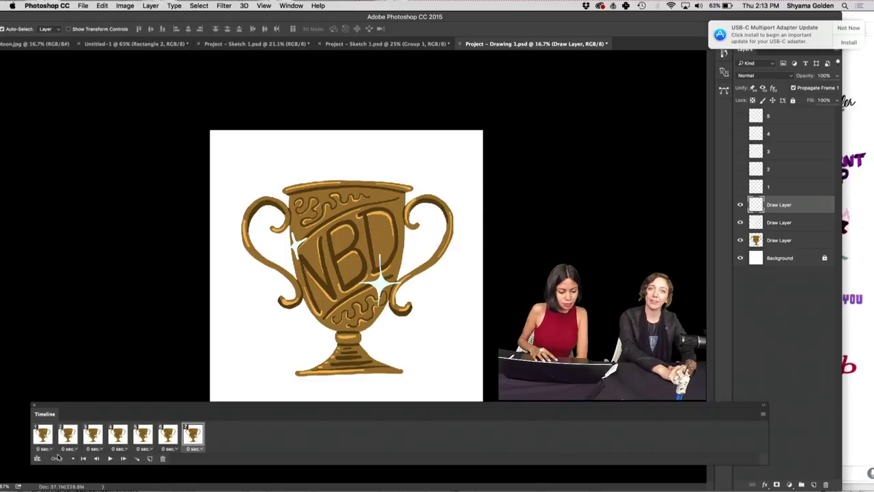
- Compare the last two frames of the tweened sequence and undo the tween
left_click(170, 435)
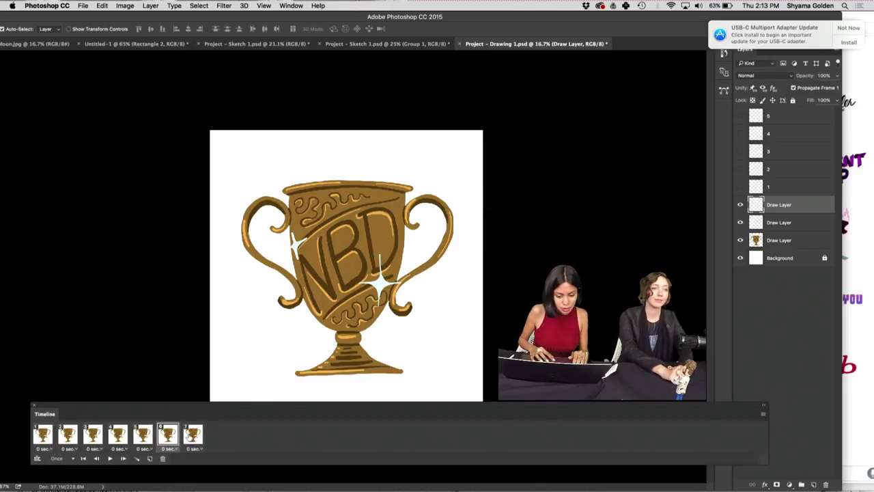
left_click(193, 435)
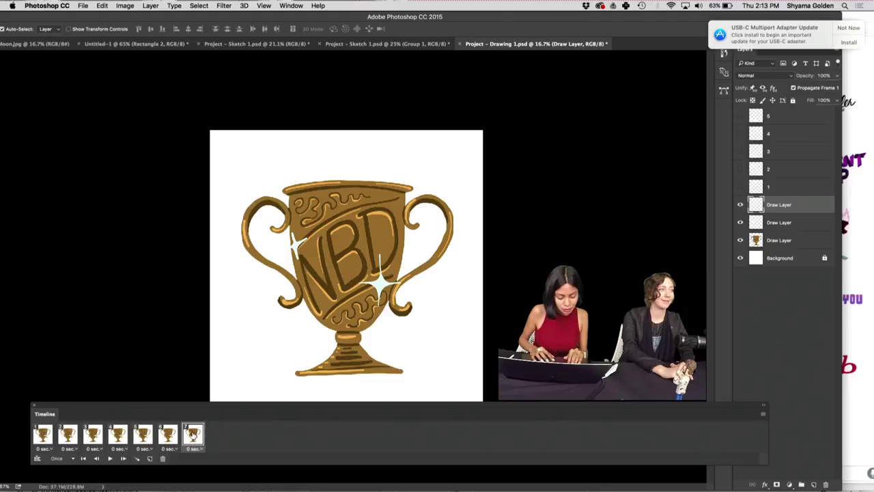
key("super+z")
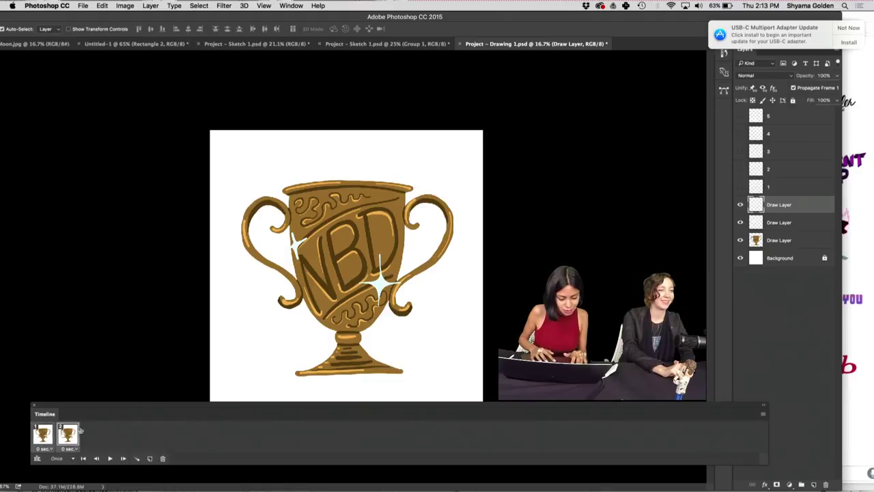
- Run Match Layer Across Frames on the selected sparkle layer with layer position, layer visibility and layer style all turned off
left_click(762, 413)
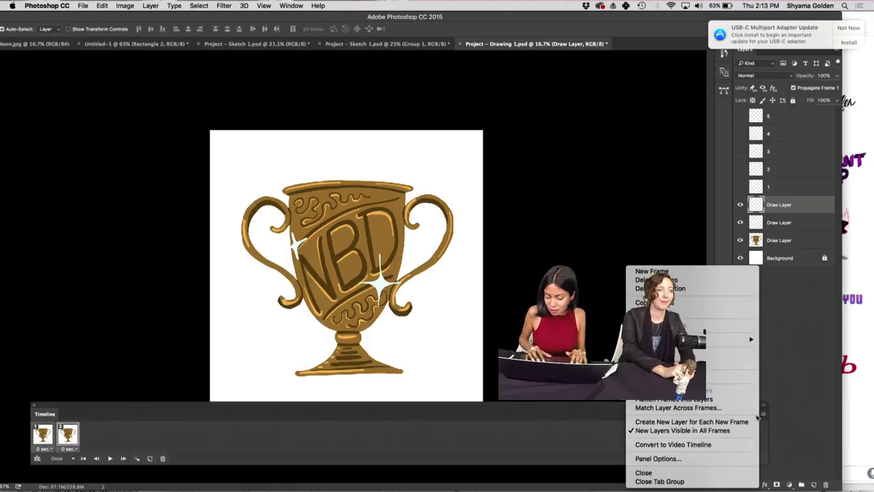
left_click(594, 433)
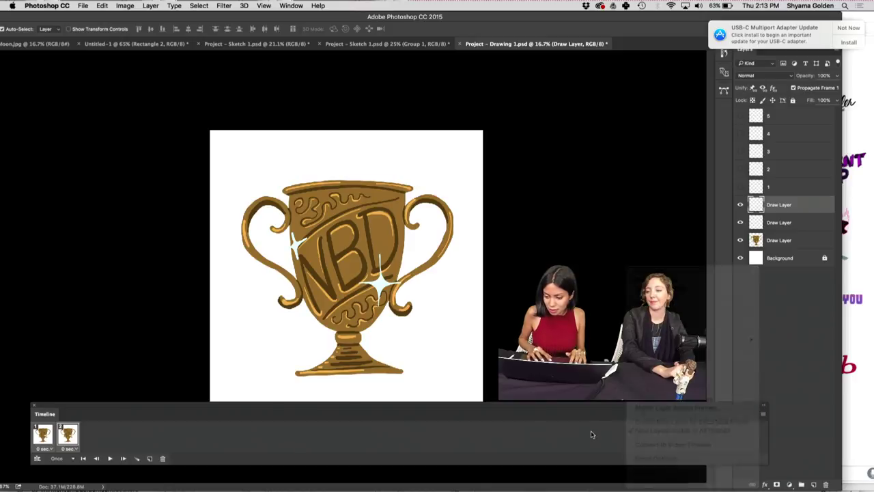
left_click(765, 405)
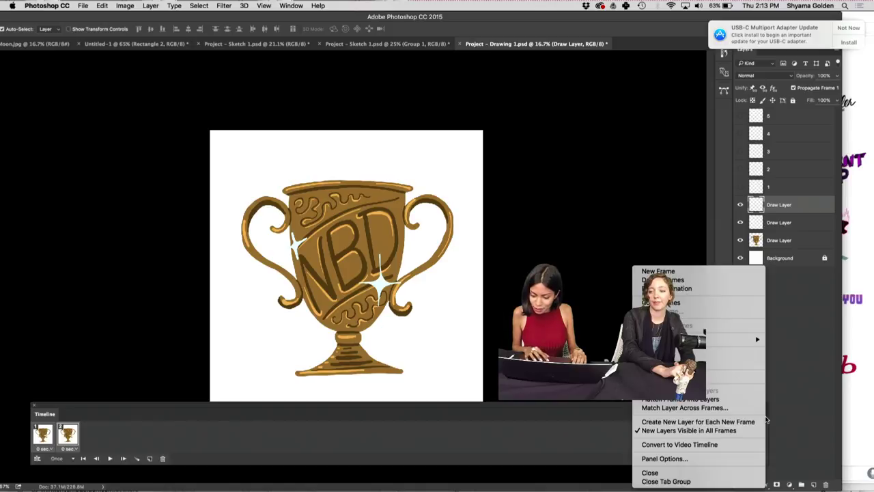
left_click(707, 408)
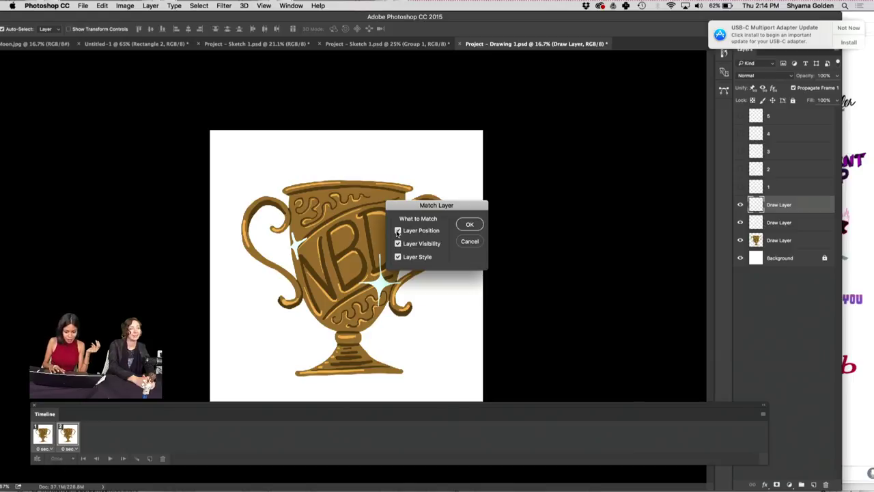
left_click(397, 231)
left_click(397, 243)
left_click(397, 257)
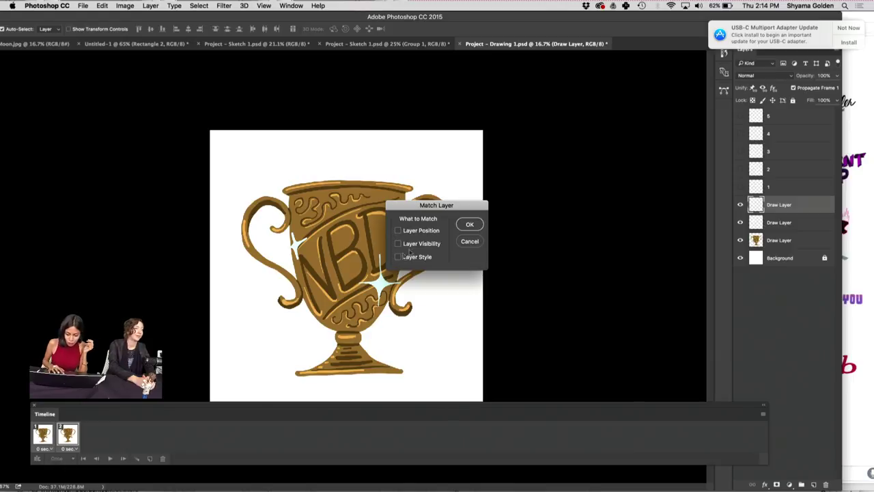
left_click(470, 225)
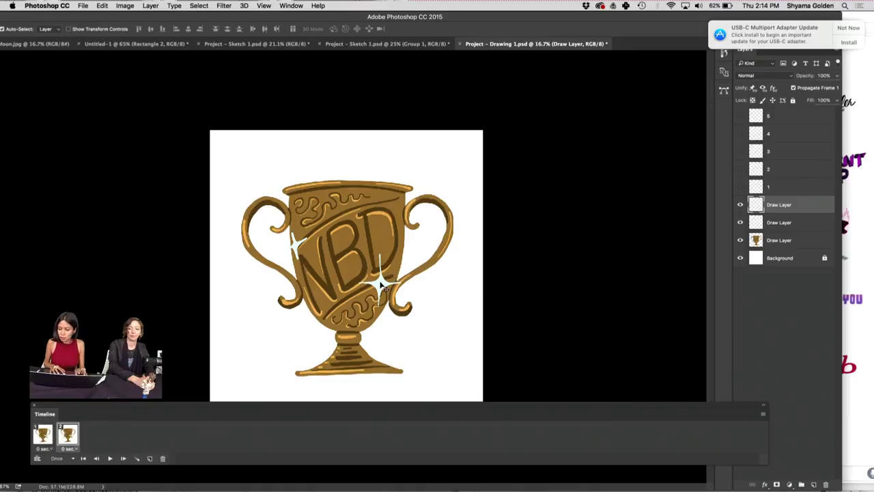
key("space")
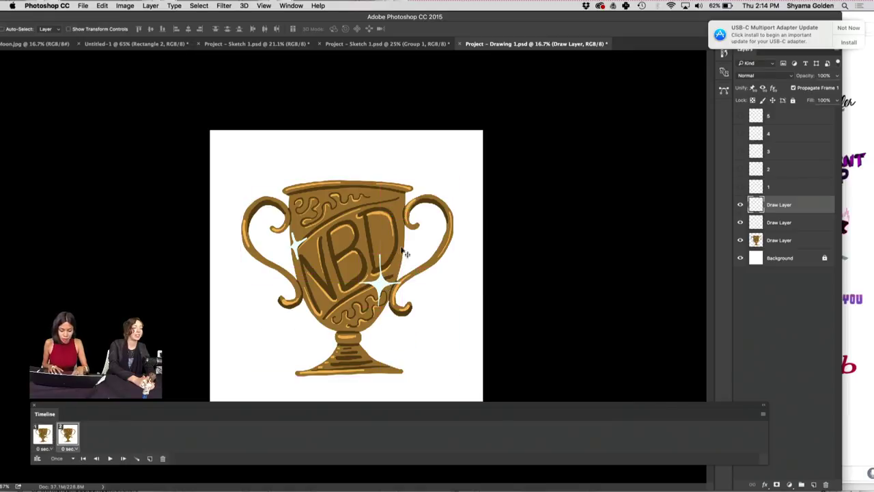
- Try scaling down the large sparkle below the letter D in the second frame, compare it with the first frame, and undo the change
key("super+t")
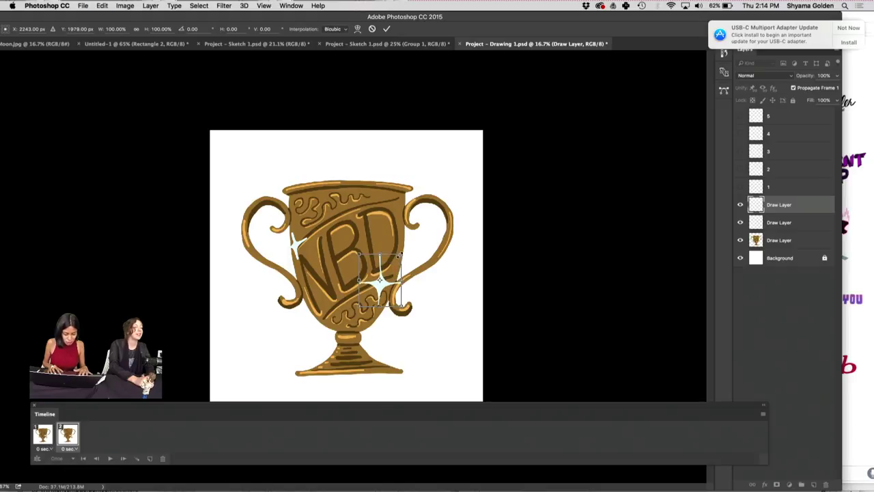
left_click_drag(401, 255, 394, 261)
key("Return")
left_click_drag(47, 431, 67, 434)
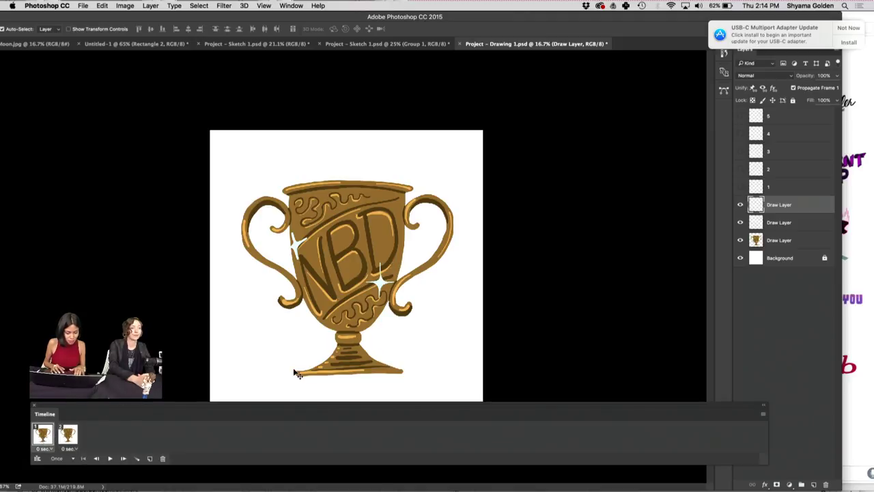
left_click(763, 414)
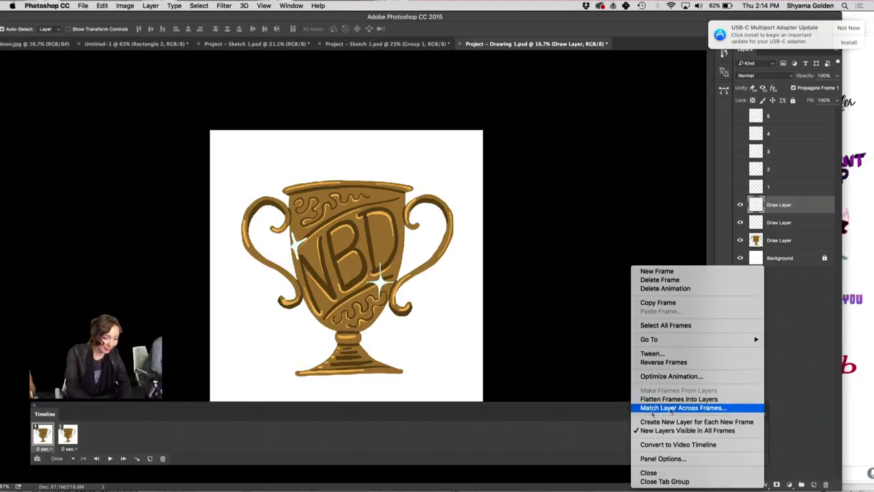
left_click(550, 356)
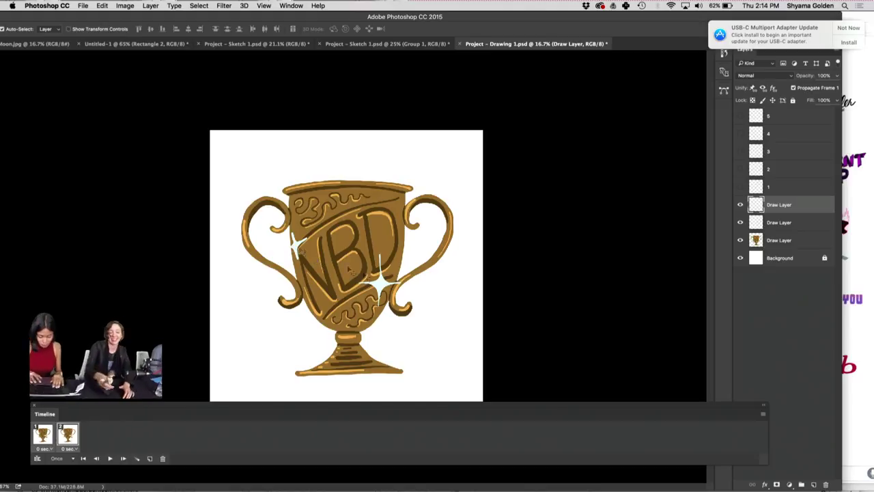
- In the first frame, move the large sparkle slightly up and to the right, and check its position in the second frame
left_click(43, 434)
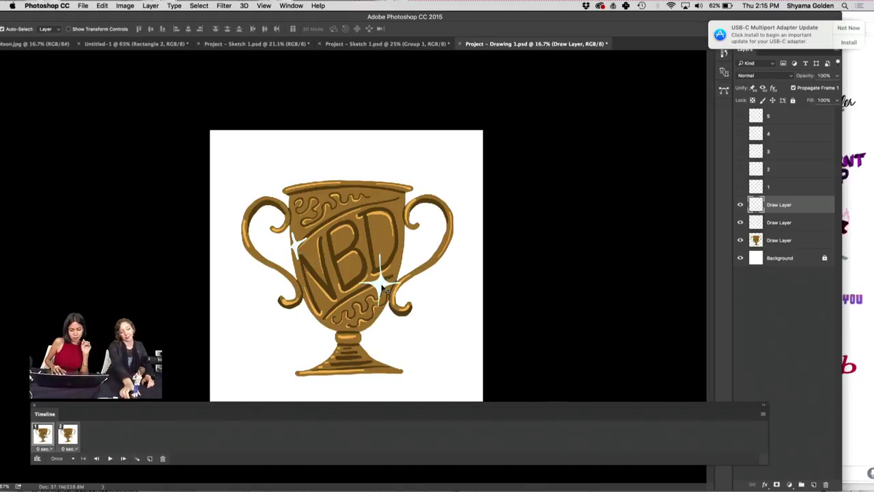
left_click_drag(386, 290, 401, 282)
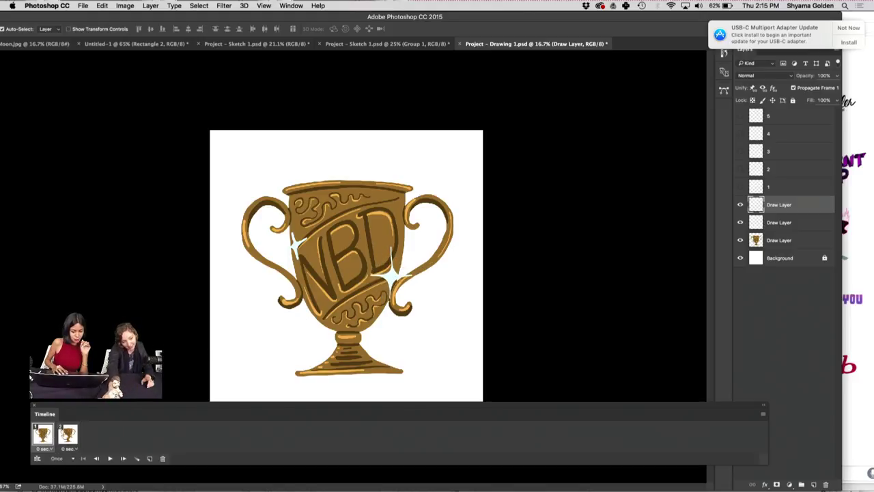
left_click(67, 433)
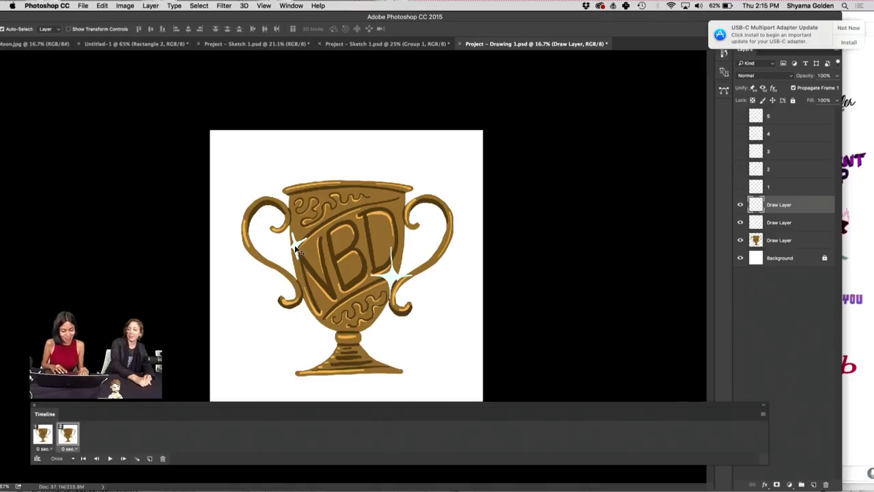
- Select the small sparkle's layer, compare the two frames, and look through the frame animation options
key("alt+bracketleft")
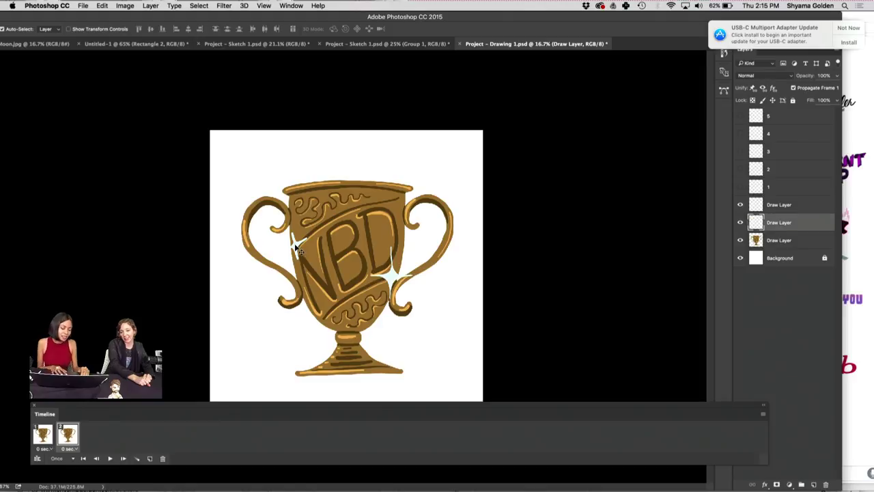
left_click(39, 437)
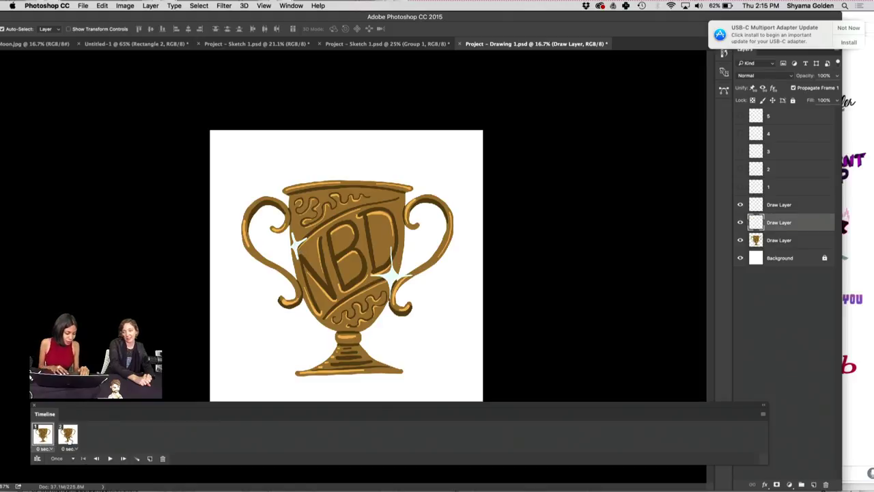
left_click(65, 440)
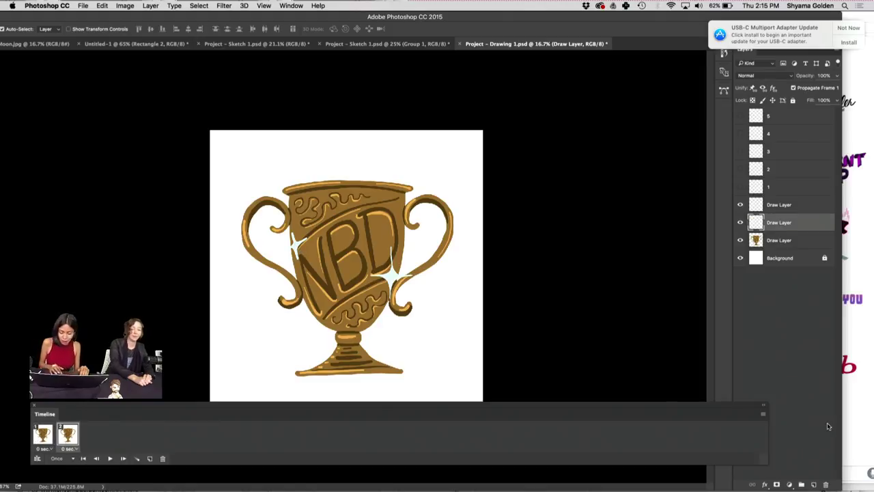
left_click(763, 413)
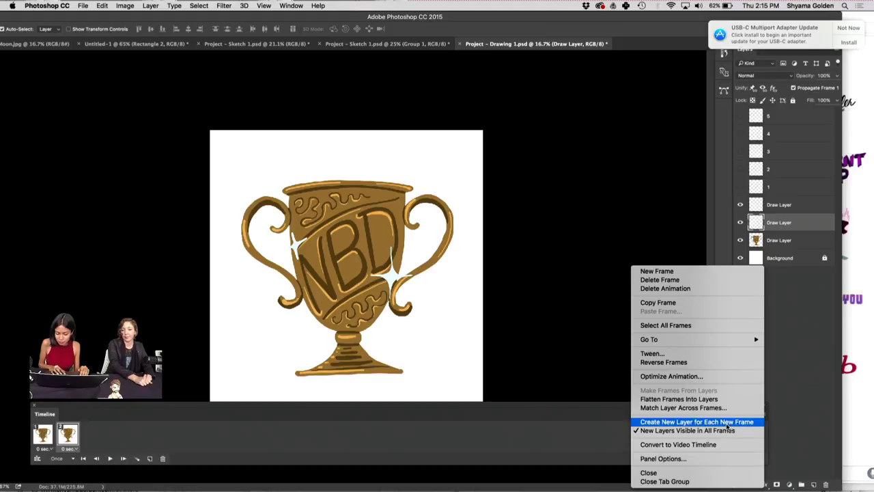
left_click(393, 280)
key("space")
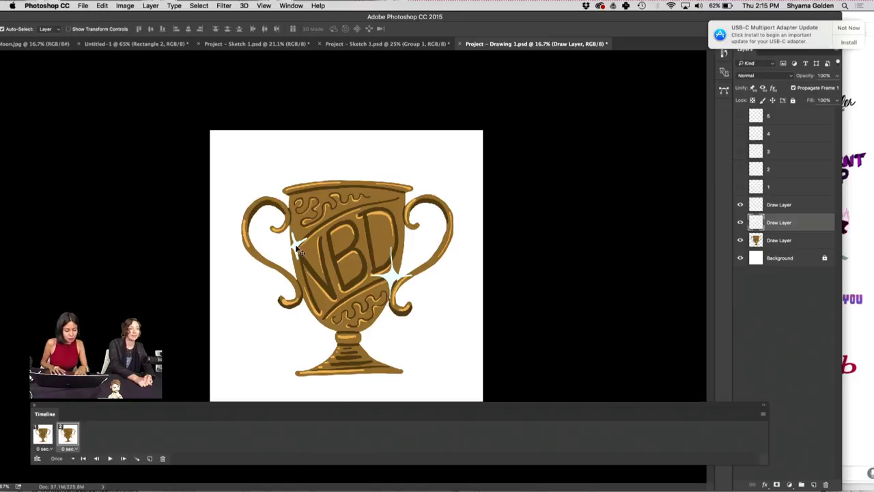
- Try toggling the visibility of layer 1 for a single frame, switching between the two frames to compare them
left_click(741, 186)
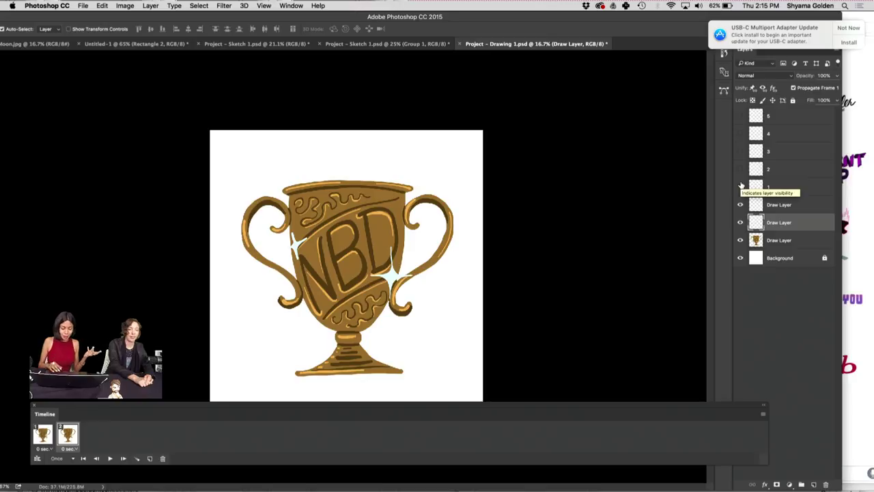
left_click(43, 436)
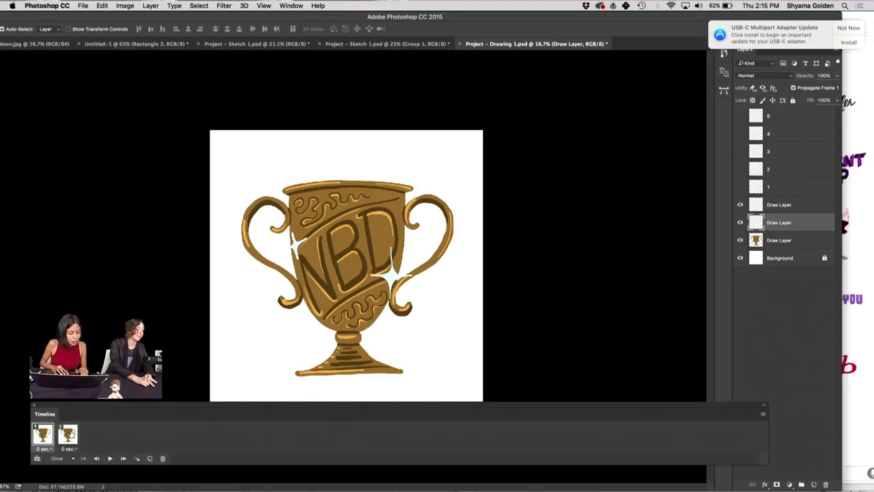
left_click(740, 186)
left_click(42, 436)
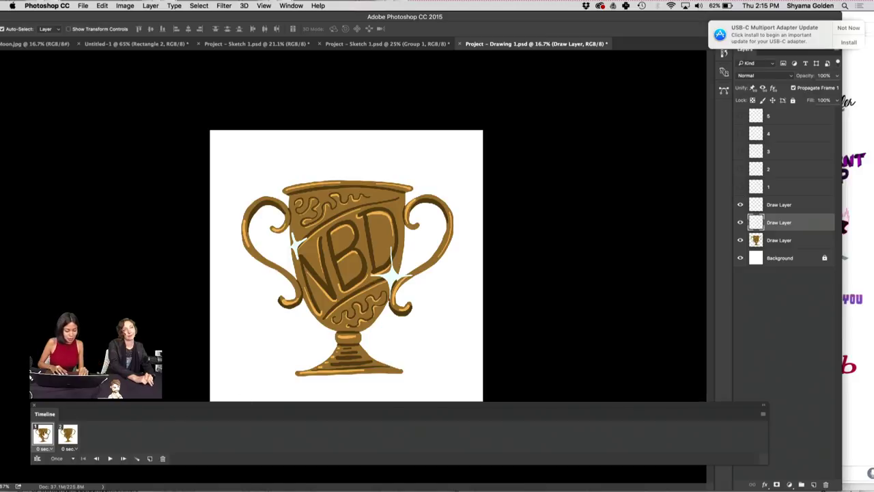
left_click(63, 435)
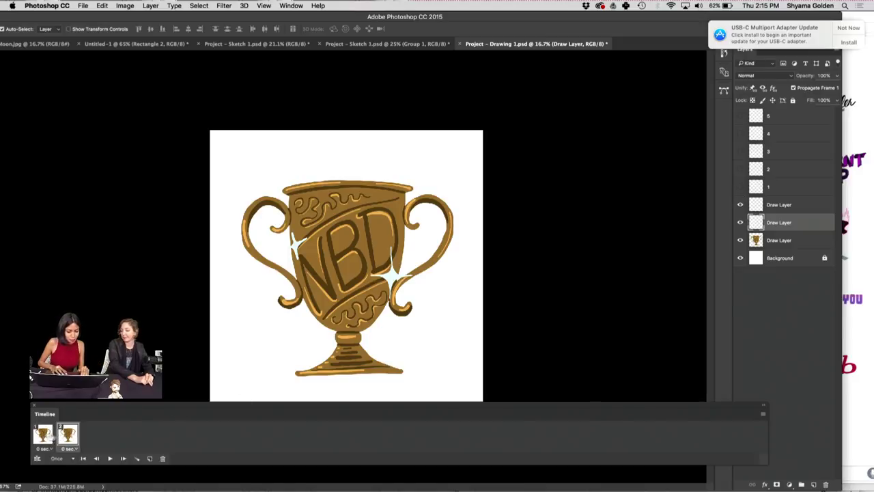
left_click(42, 435)
left_click(66, 435)
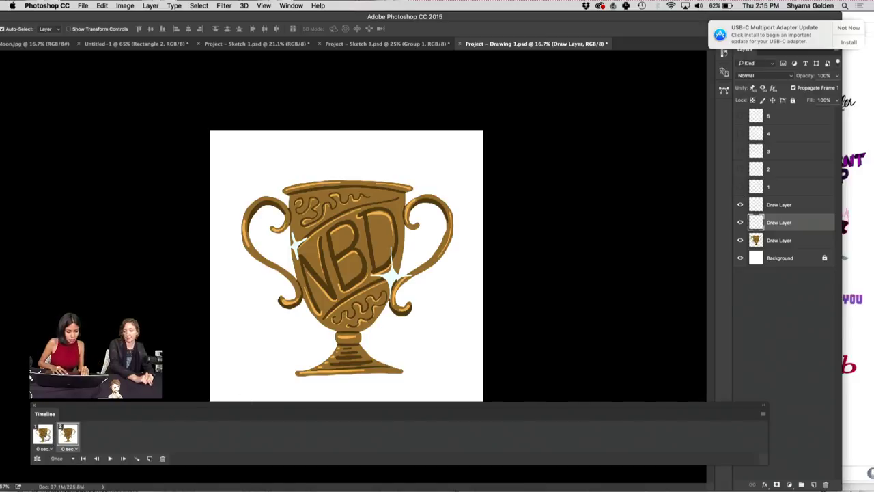
left_click(42, 436)
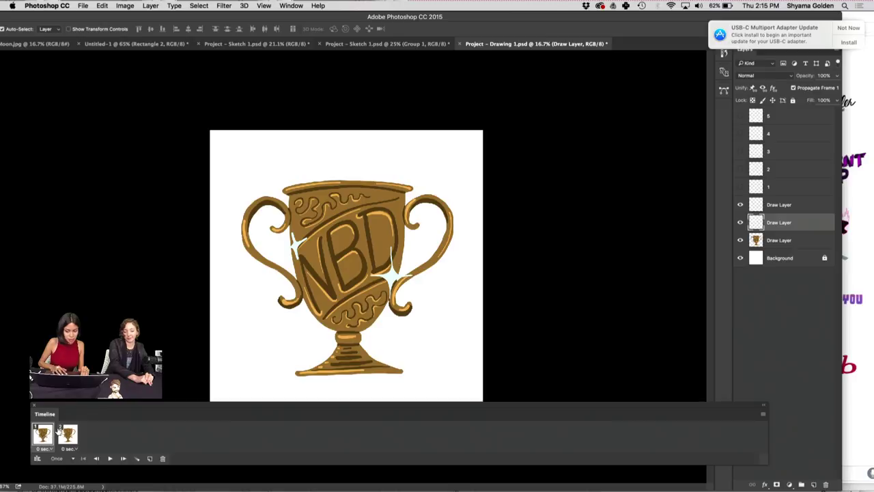
- Show layer 1 in the first frame, select it and check its opacity
left_click(740, 187)
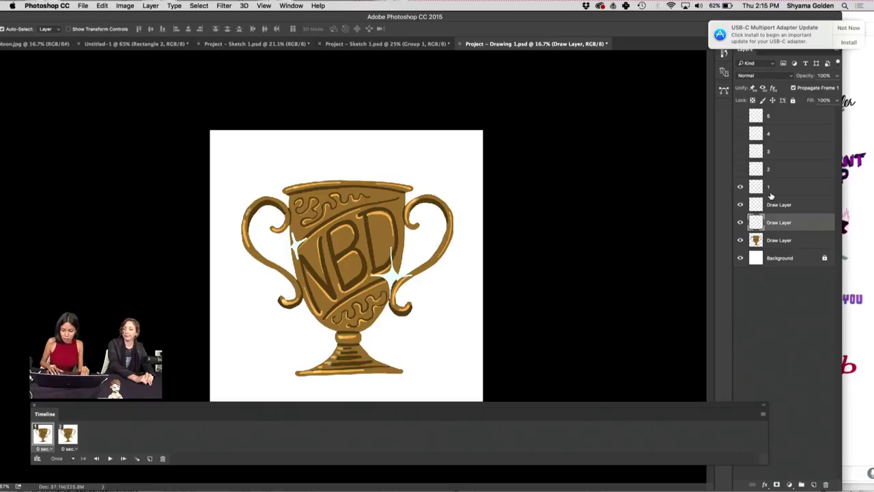
left_click(770, 189)
left_click(838, 77)
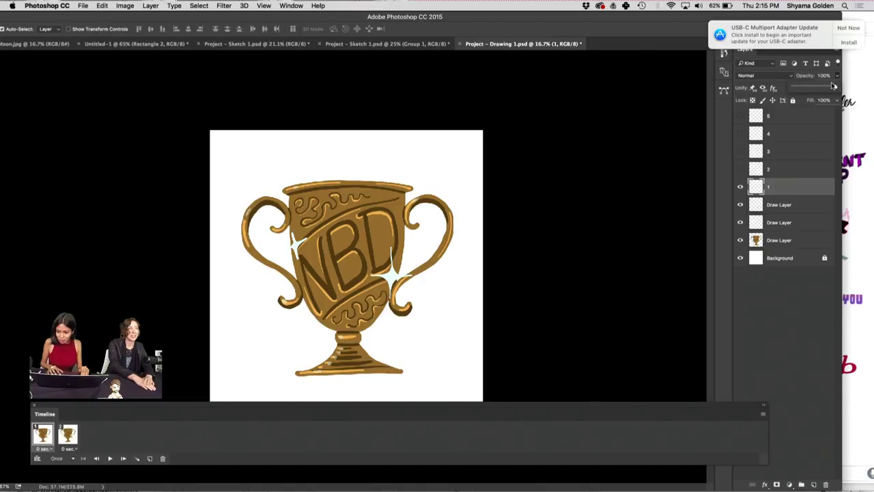
left_click(812, 118)
left_click(782, 190)
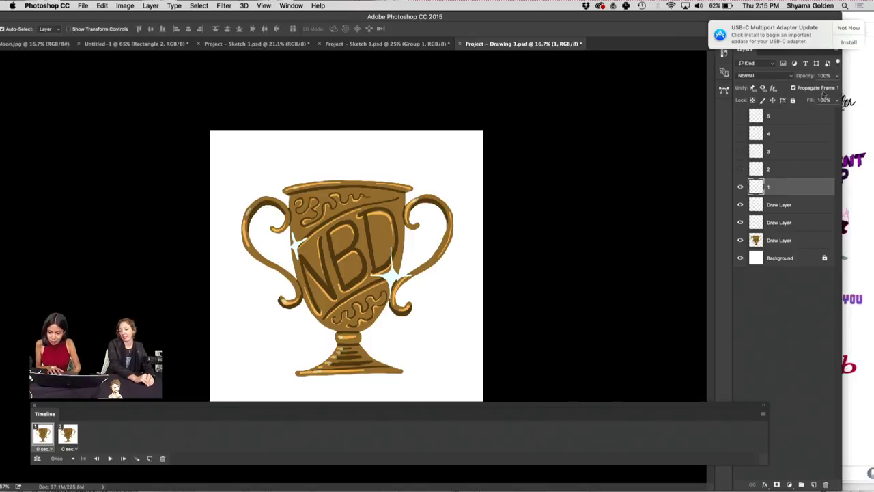
left_click(837, 77)
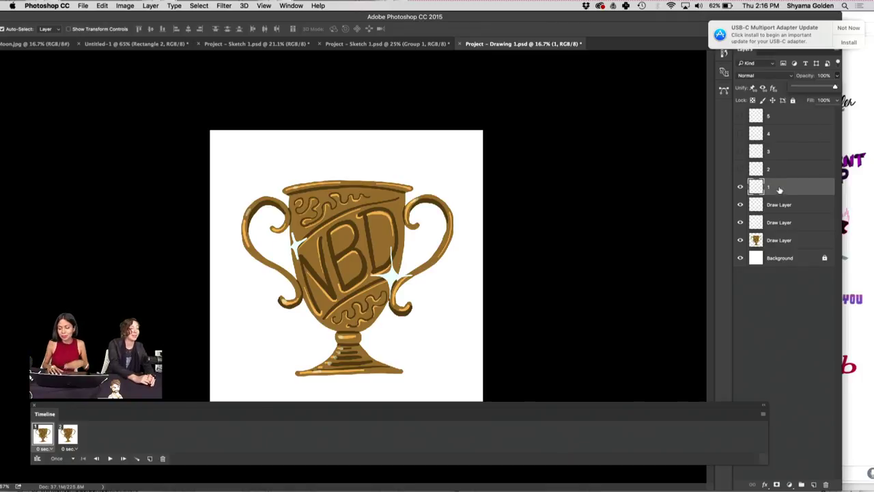
- Intensify the layer 1 highlights by duplicating the layer and merging it with its copy, twice in a row
left_click_drag(781, 191, 813, 484)
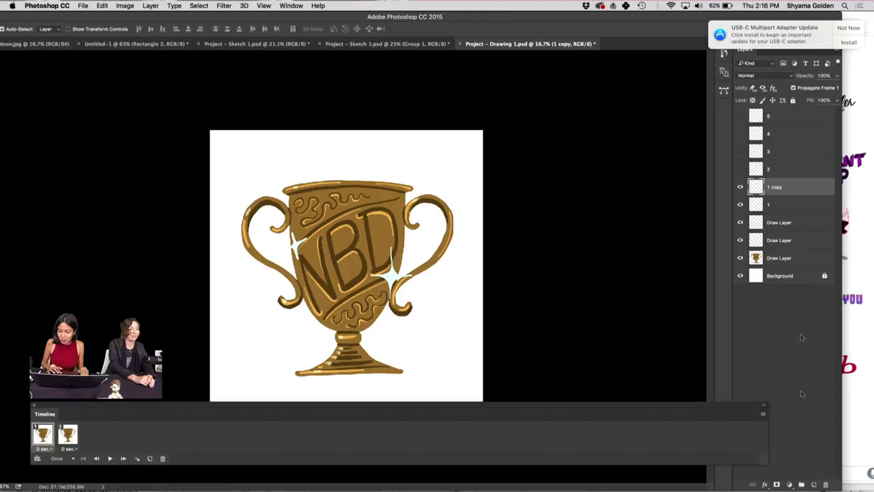
left_click(792, 203, "shift")
key("super+e")
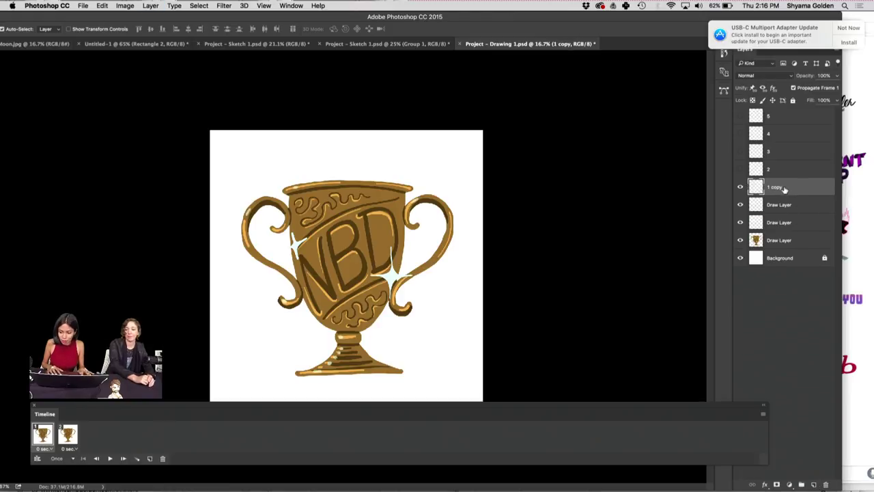
left_click_drag(783, 189, 813, 481)
left_click(782, 206, "shift")
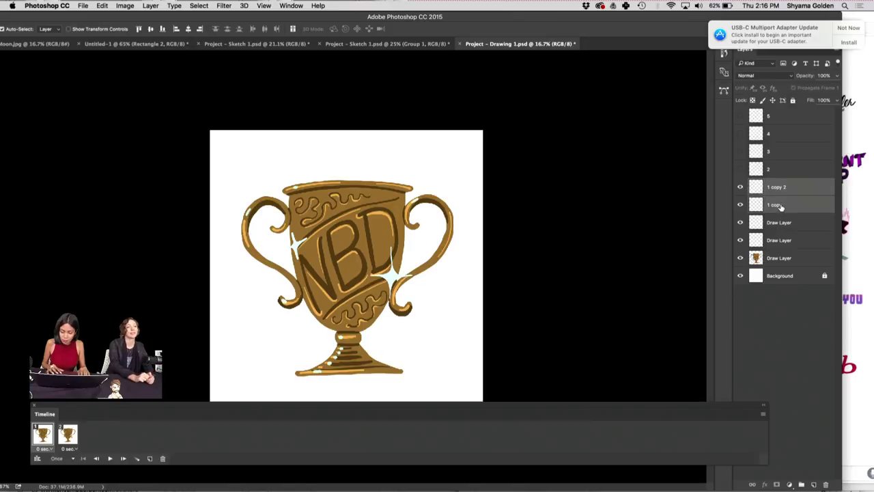
key("super+e")
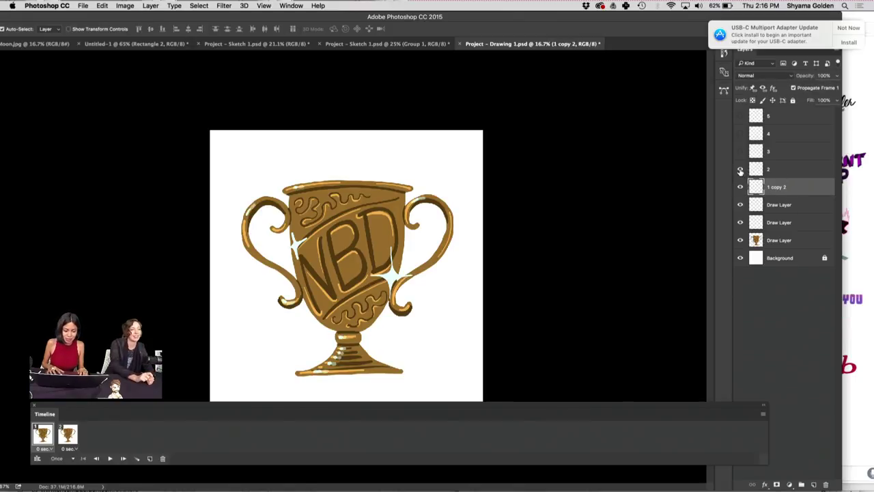
- Duplicate layer 2, make both versions visible and merge them into one brighter highlight layer
left_click(780, 174)
key("super+j")
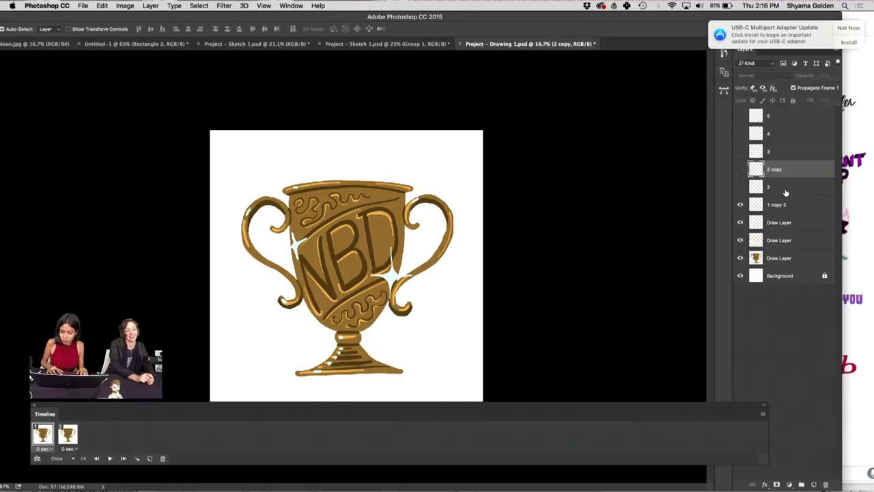
left_click(785, 192, "shift")
left_click_drag(740, 169, 739, 187)
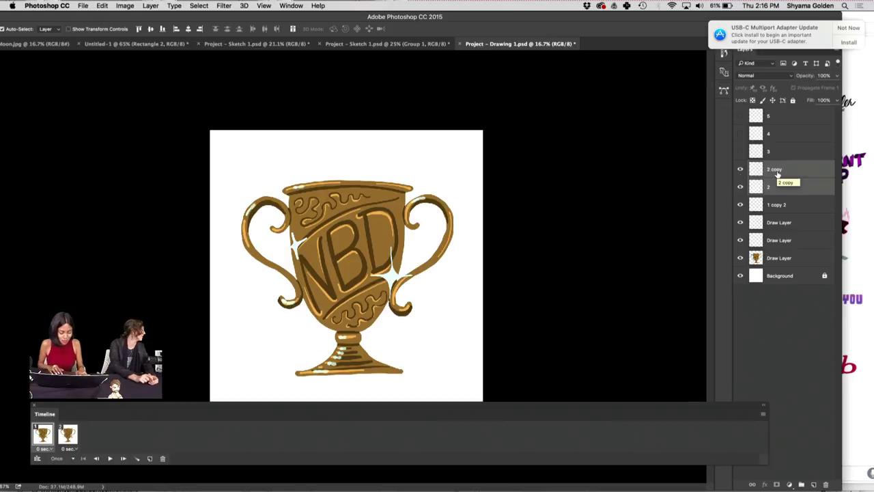
key("super+e")
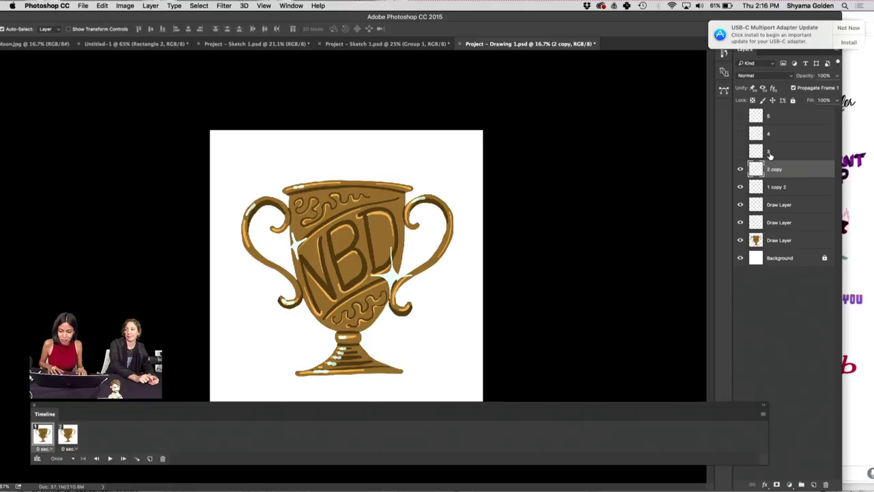
- Duplicate layer 3, show it and its copy with 2 copy hidden, and merge the pair into one layer
left_click(770, 153)
left_click_drag(769, 153, 813, 484)
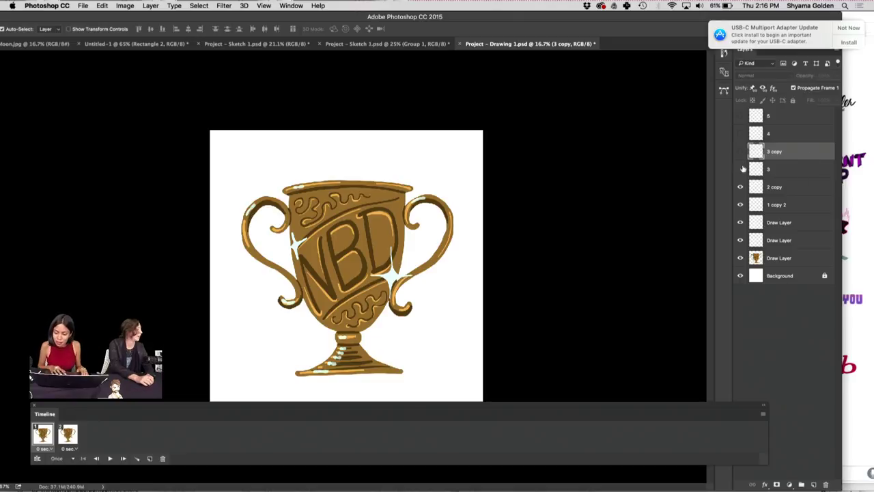
left_click(740, 186)
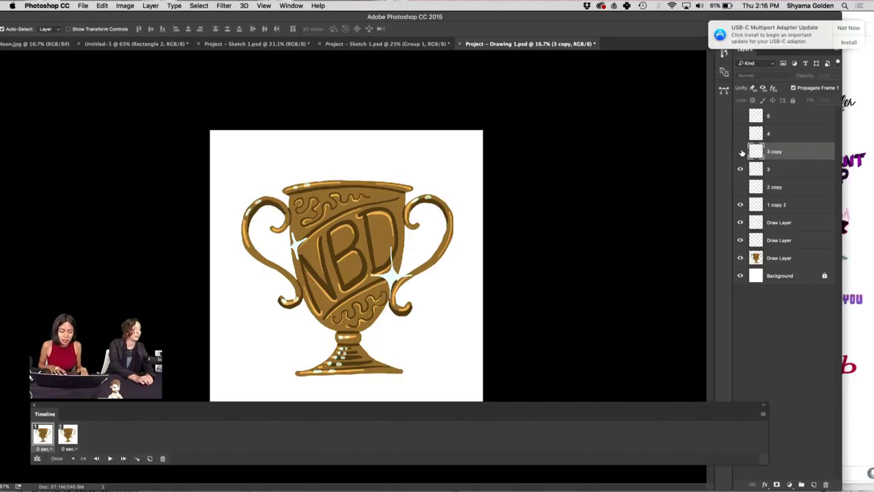
left_click(740, 152)
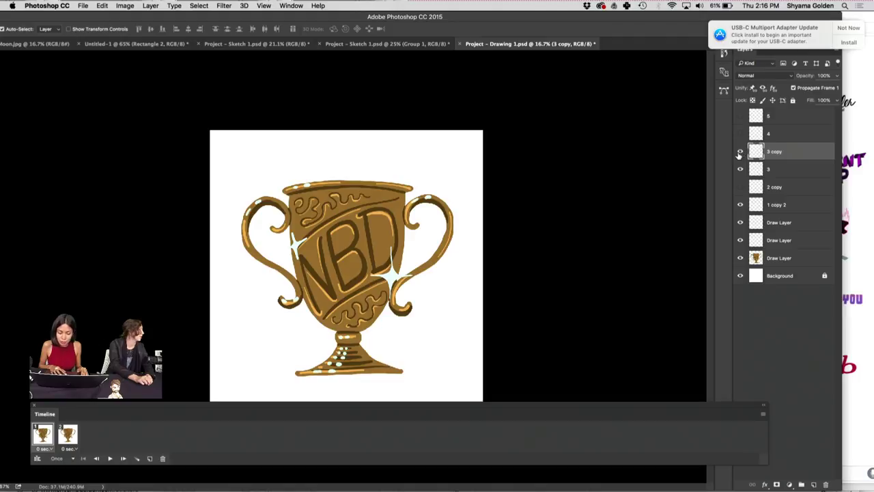
left_click(779, 168)
key("Delete")
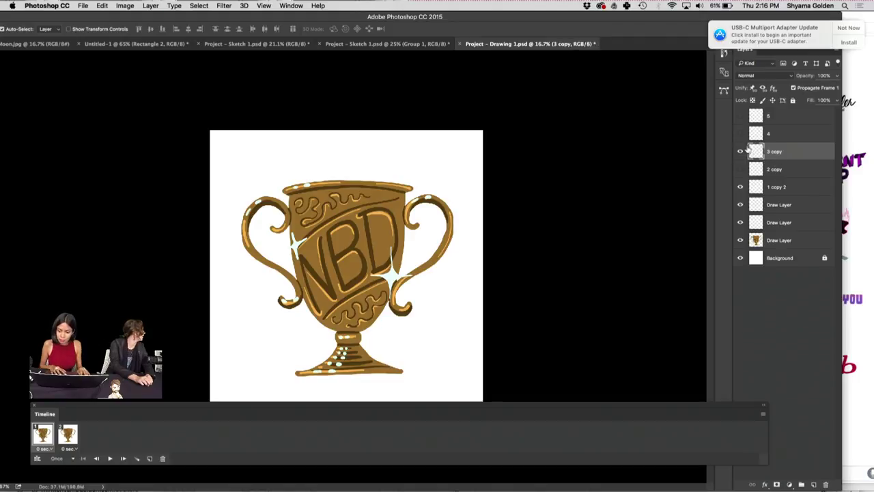
- Show layer 4 instead of 3 copy, duplicate it and merge the pair into one layer
left_click(740, 134)
left_click(740, 152)
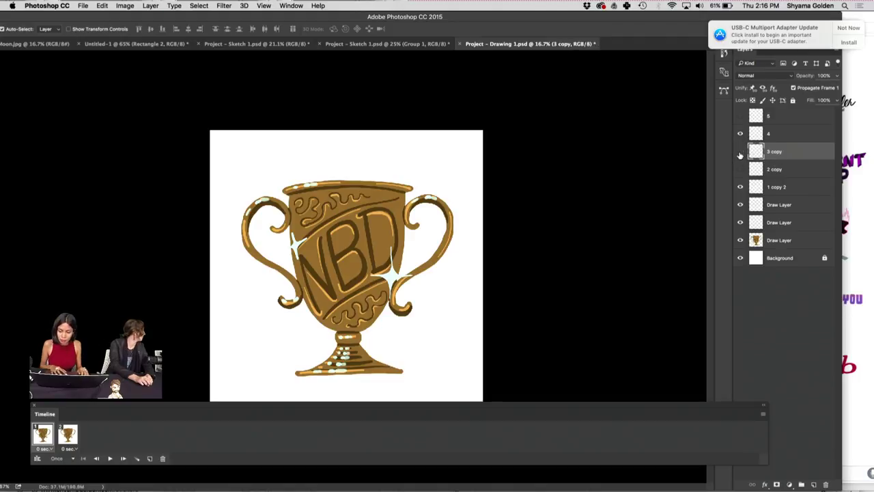
left_click(778, 137)
left_click_drag(781, 136, 813, 484)
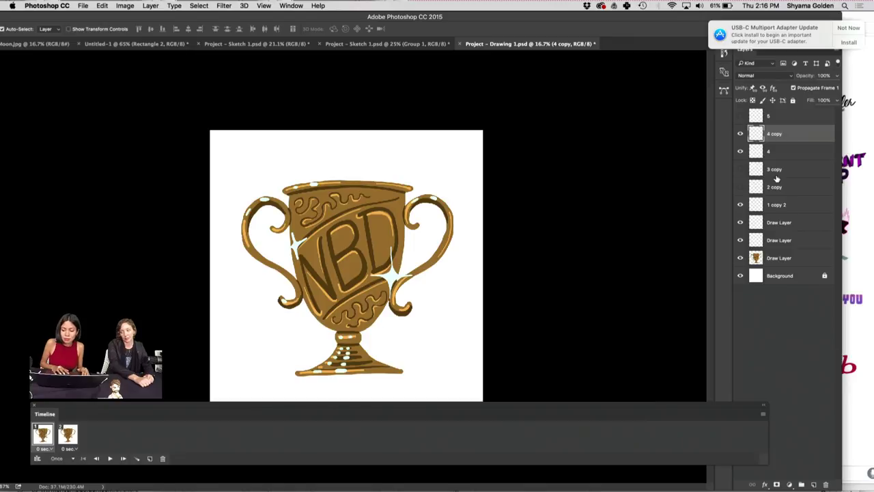
left_click(776, 152)
key("Delete")
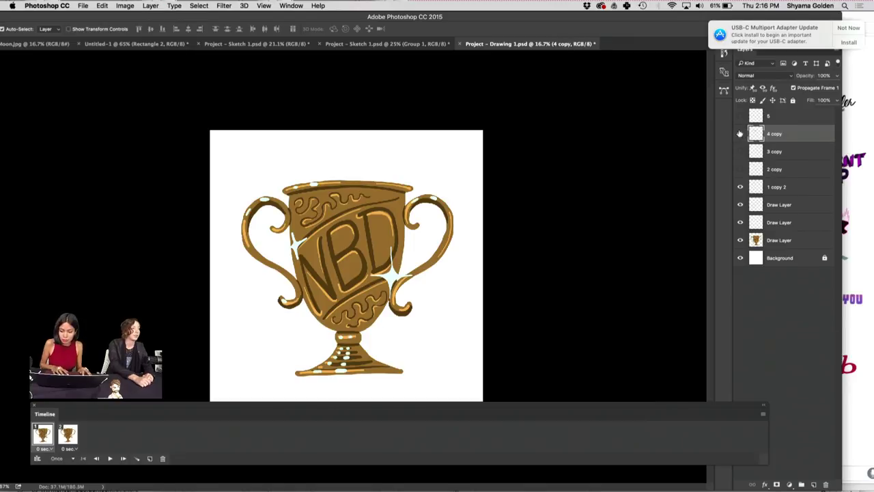
- Hide 4 copy, preview layer 5 briefly, and hide 1 copy 2 so the first frame has no highlight layers
left_click(740, 134)
left_click(740, 116)
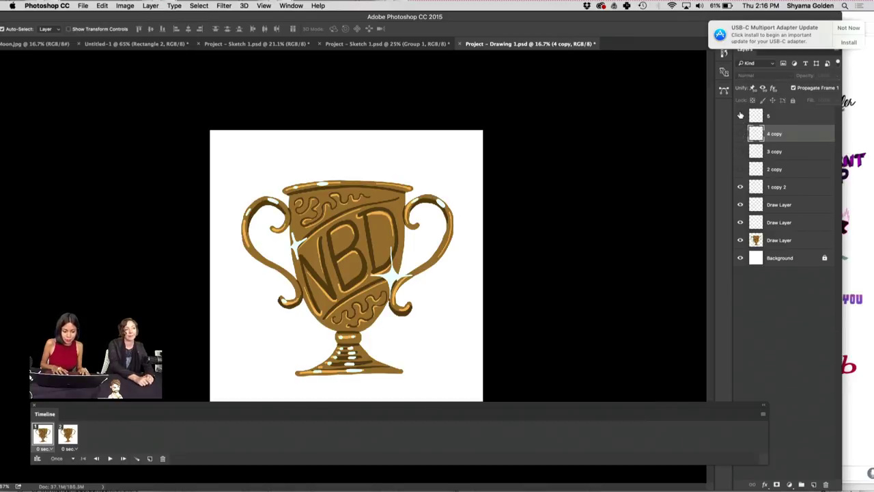
left_click(740, 116)
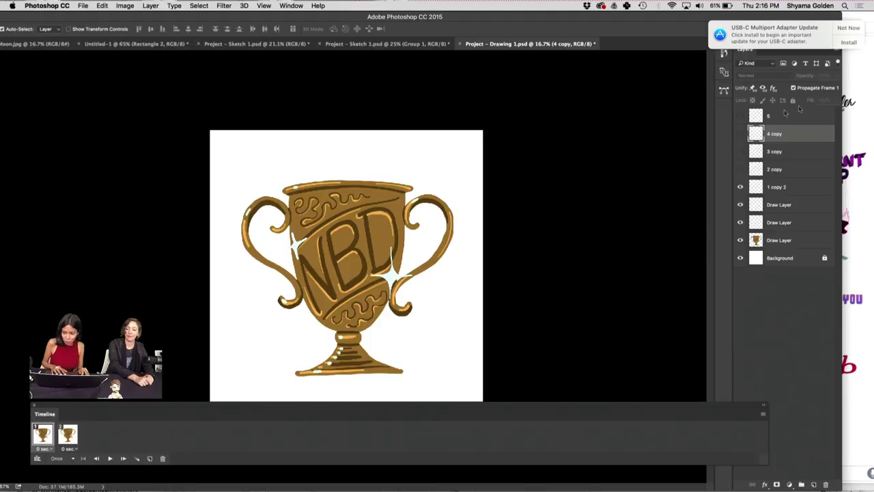
left_click(740, 187)
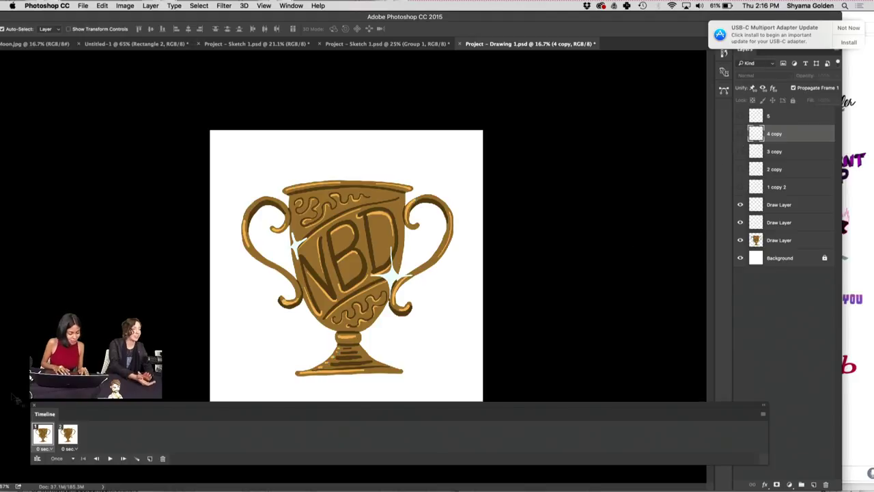
- Compare the two animation frames and make 1 copy 2 visible in the first frame
left_click(65, 439)
left_click(47, 438)
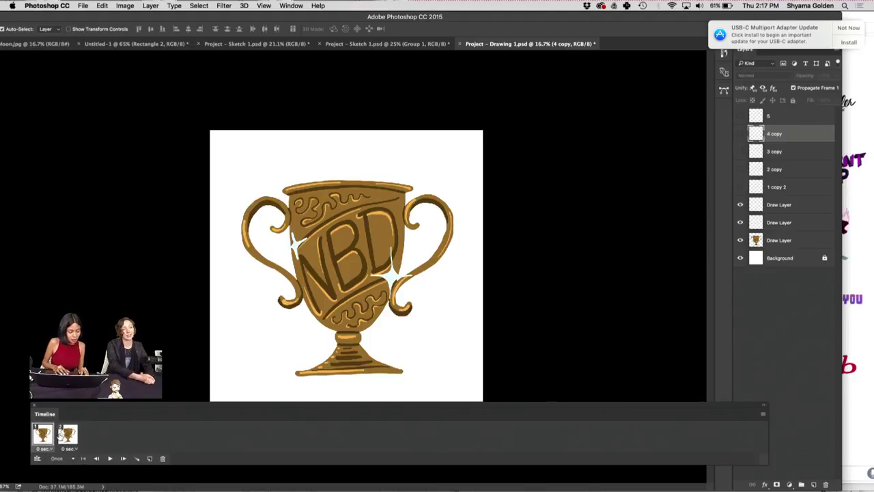
left_click(68, 440)
left_click(49, 440)
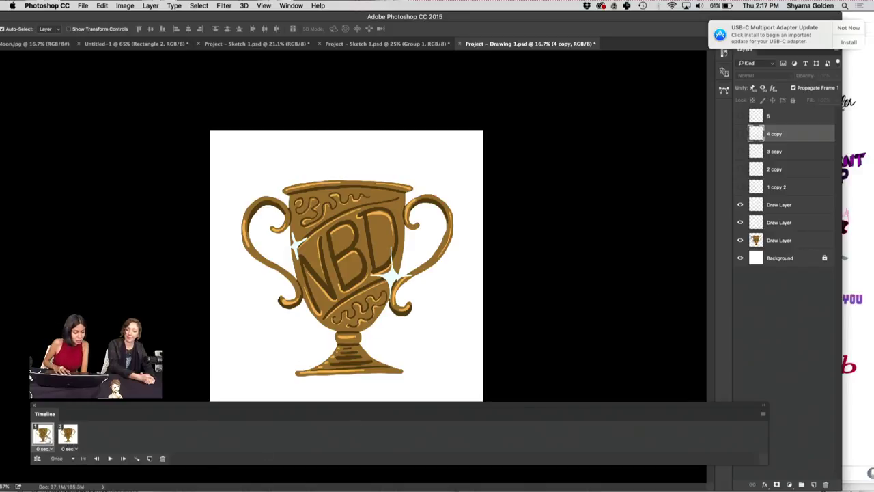
left_click(740, 187)
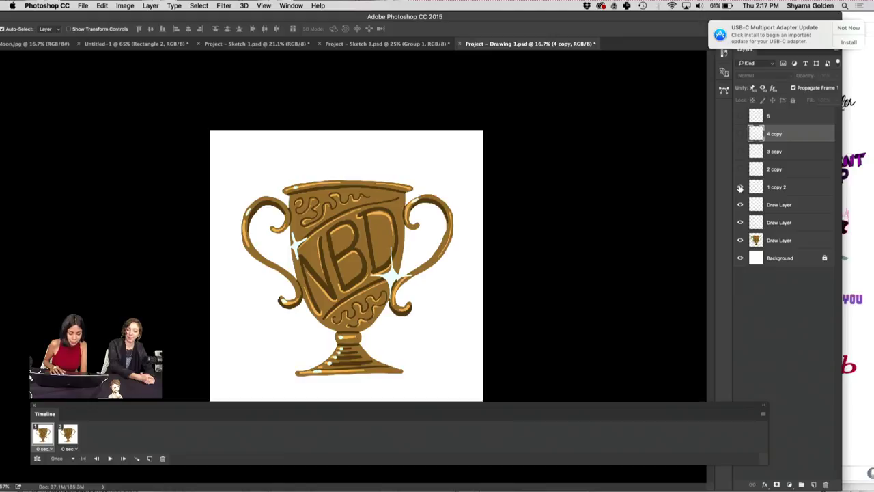
- Hide 1 copy 2 in the second frame and switch between both frames to check the difference
left_click(66, 441)
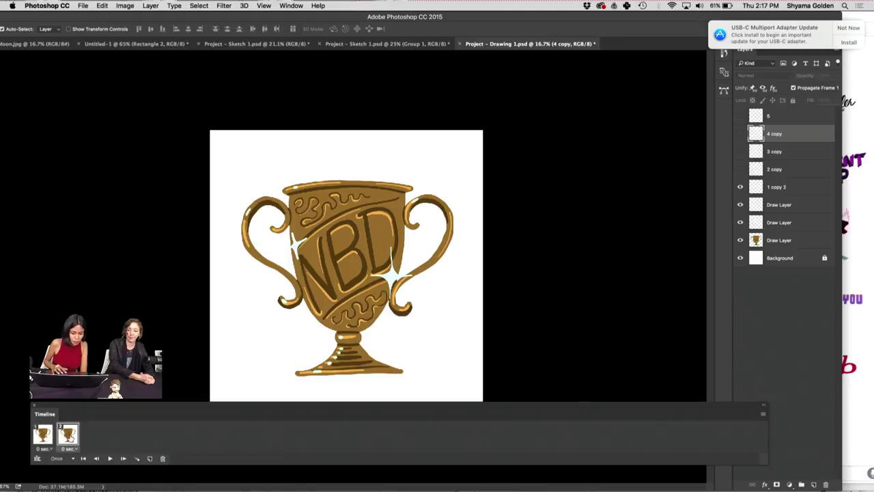
left_click(741, 187)
left_click(42, 435)
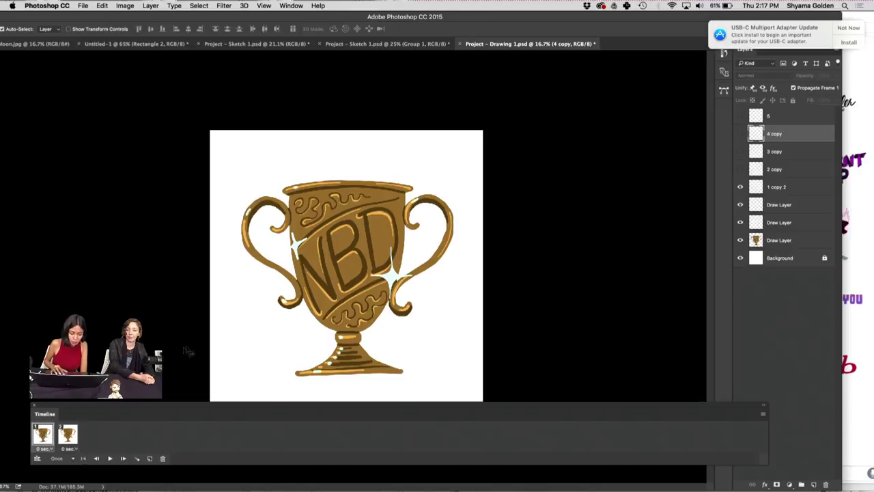
left_click(66, 439)
left_click(42, 434)
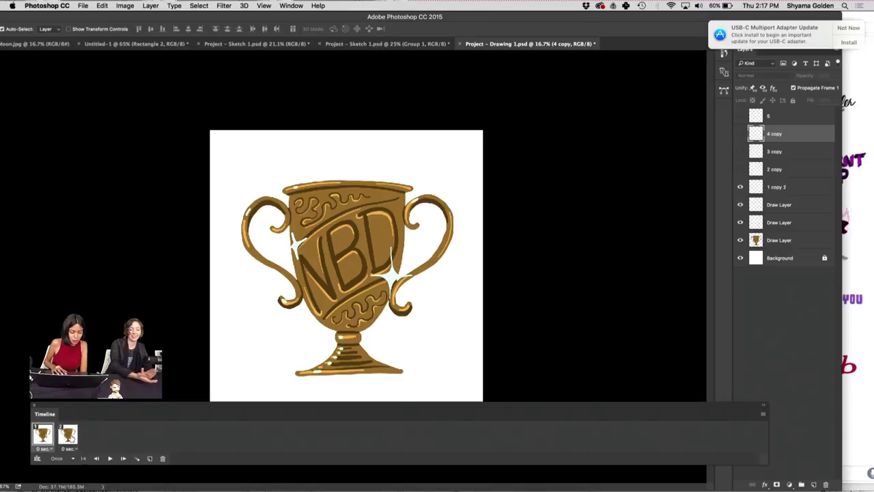
- Show 2 copy in the second frame and flip between the first two frames to check the highlight movement
left_click(66, 439)
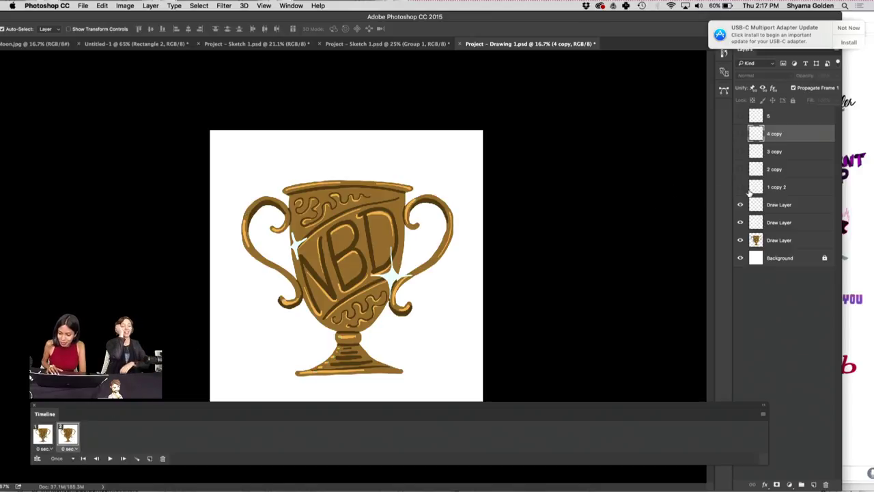
left_click(740, 169)
left_click(43, 434)
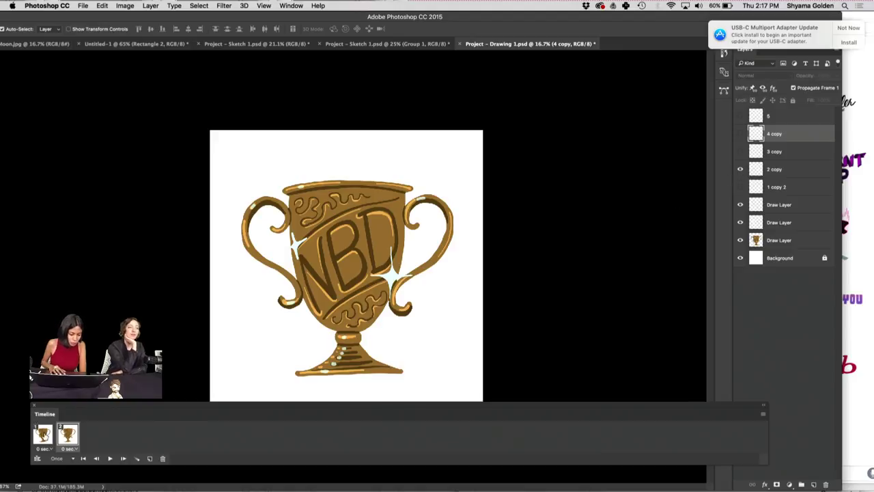
left_click(66, 438)
left_click(42, 434)
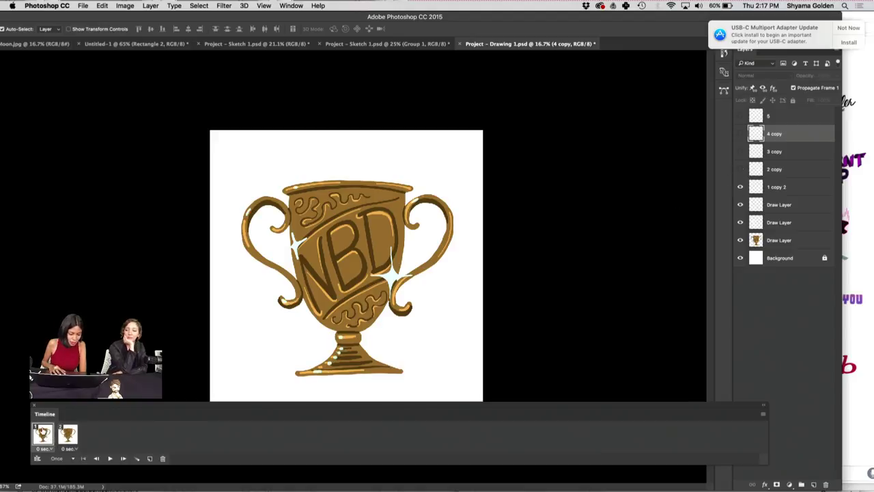
left_click(66, 437)
left_click(43, 433)
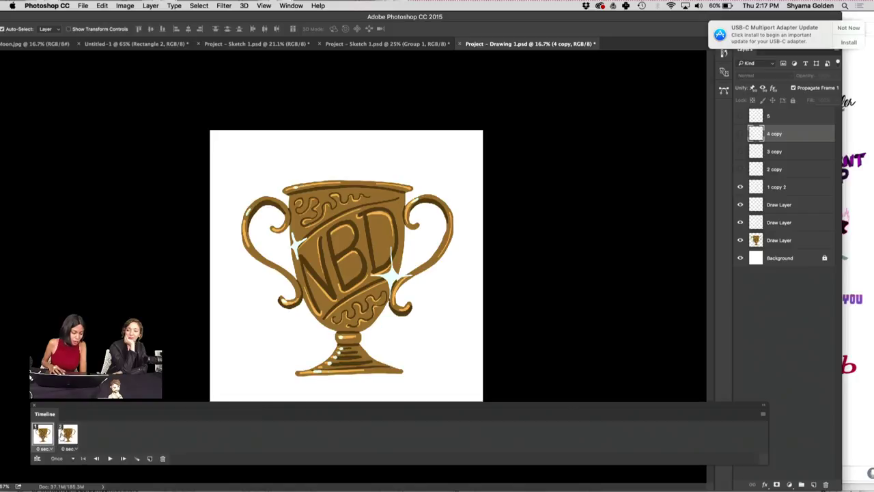
- Add a third frame that shows 3 copy instead of 2 copy, and step through all three frames
left_click(71, 437)
left_click(152, 460)
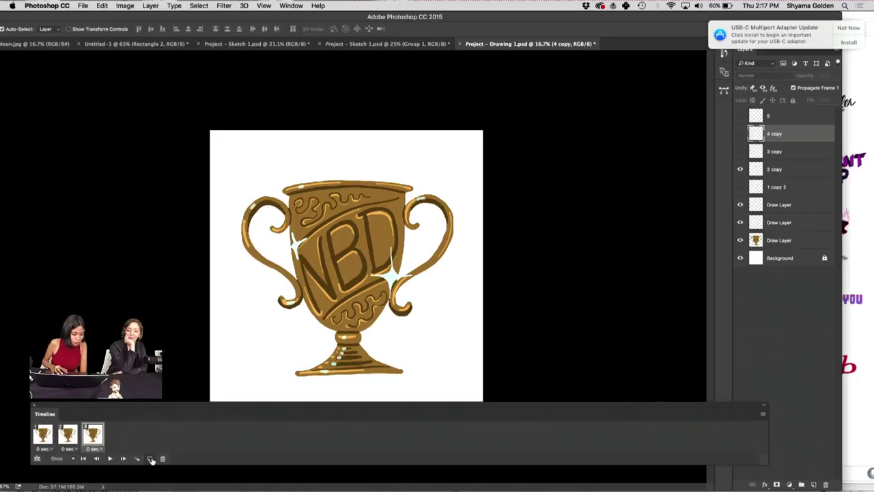
left_click(739, 169)
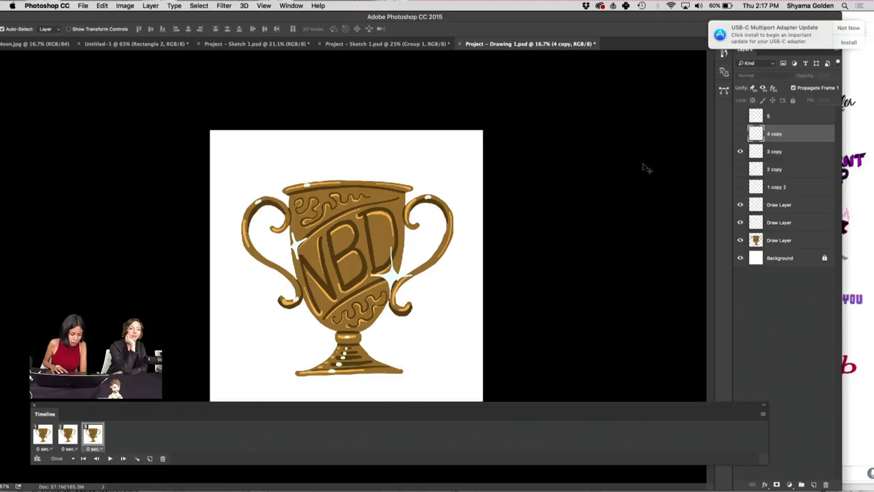
left_click(47, 437)
left_click(68, 434)
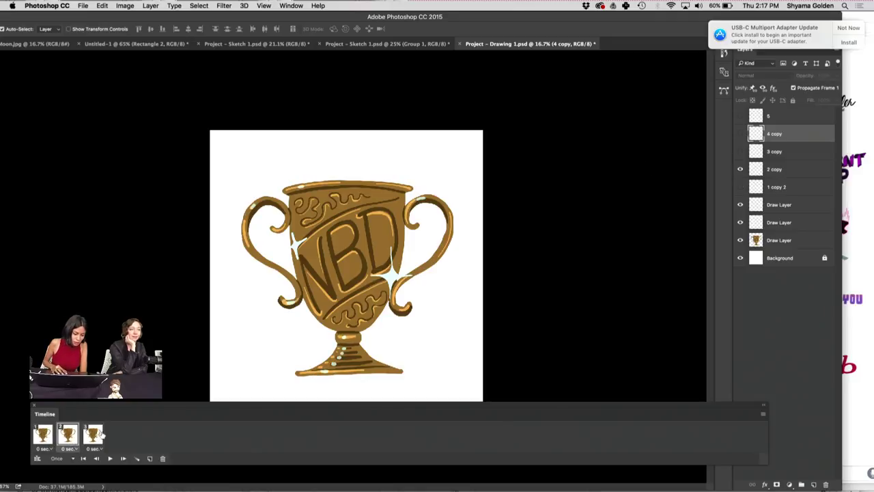
left_click(93, 434)
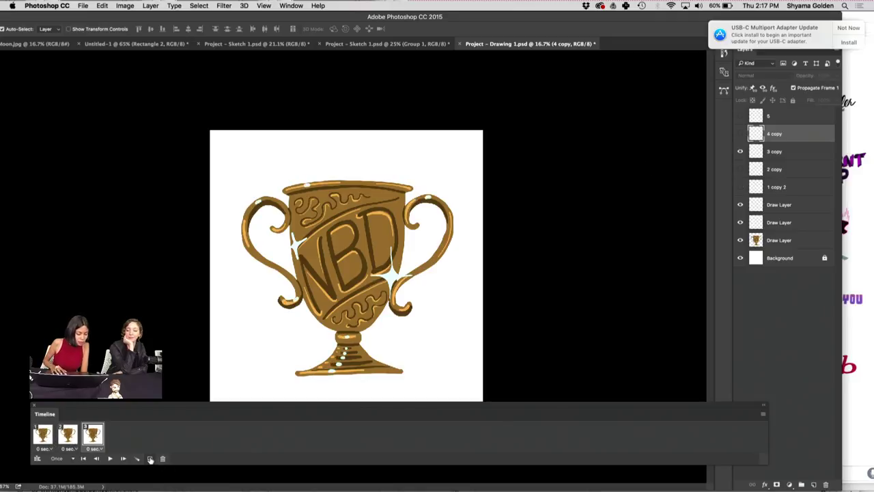
- Add a fourth frame that shows 4 copy instead of 3 copy
left_click(151, 458)
left_click(740, 151)
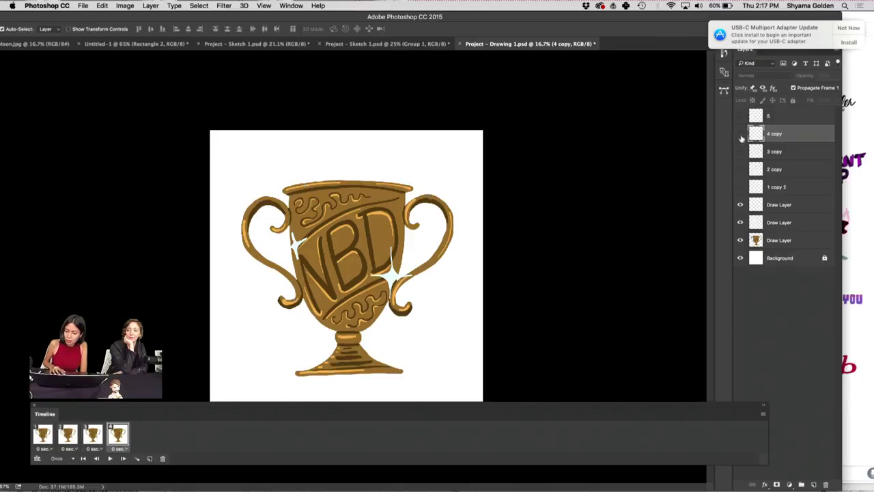
left_click(740, 134)
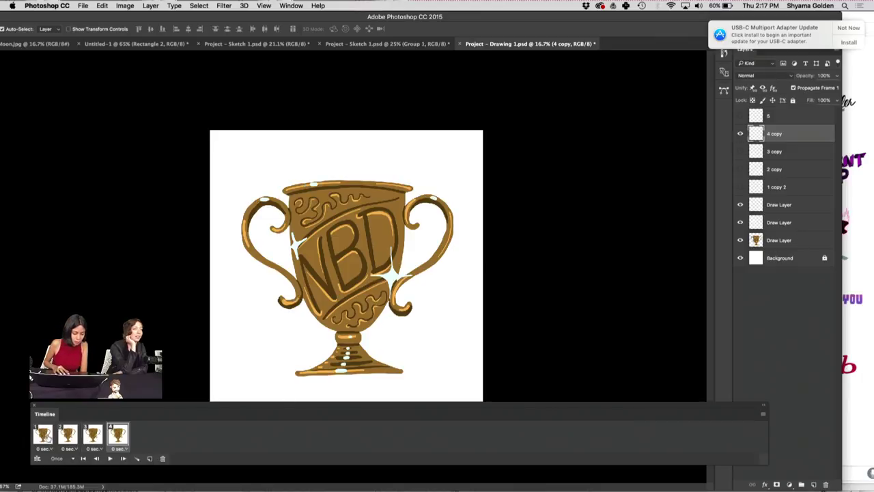
- Add a fifth frame that shows layer 5 instead of 4 copy, and check it against the previous frames
key("space")
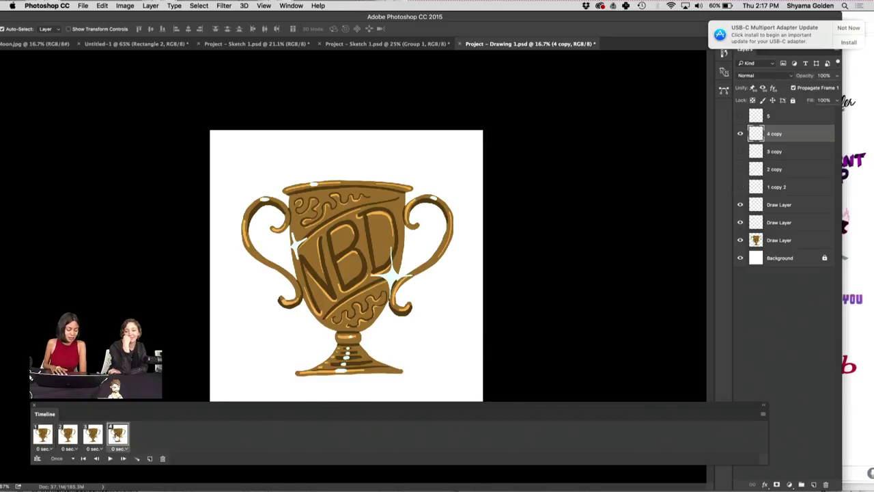
left_click(150, 459)
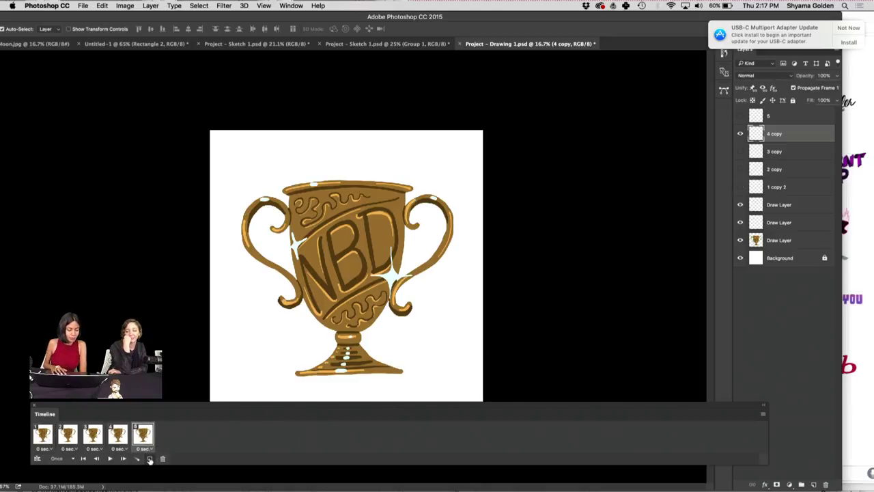
left_click(741, 134)
left_click(740, 116)
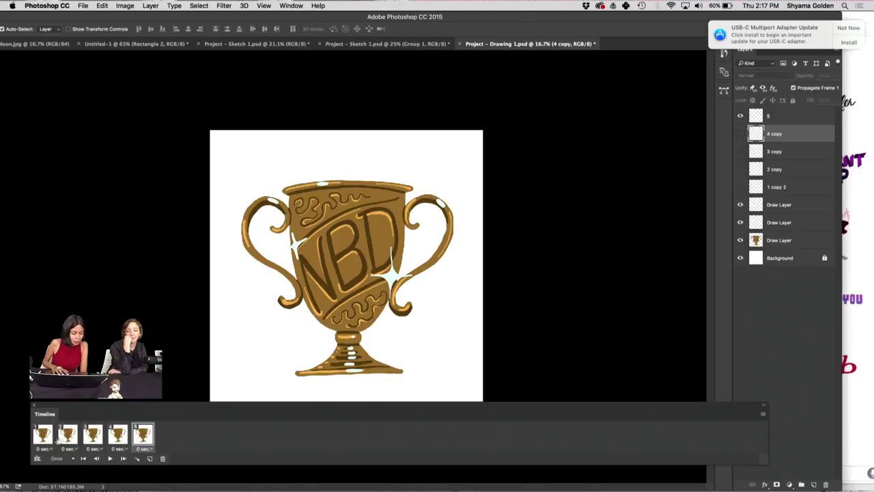
key("space")
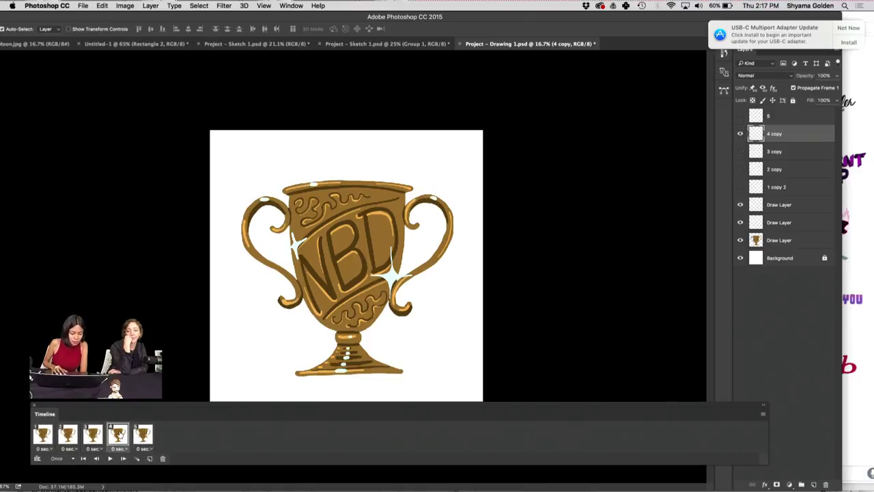
- Set the delay of all five frames to 0.2 seconds and the animation looping to Forever
left_click(50, 439)
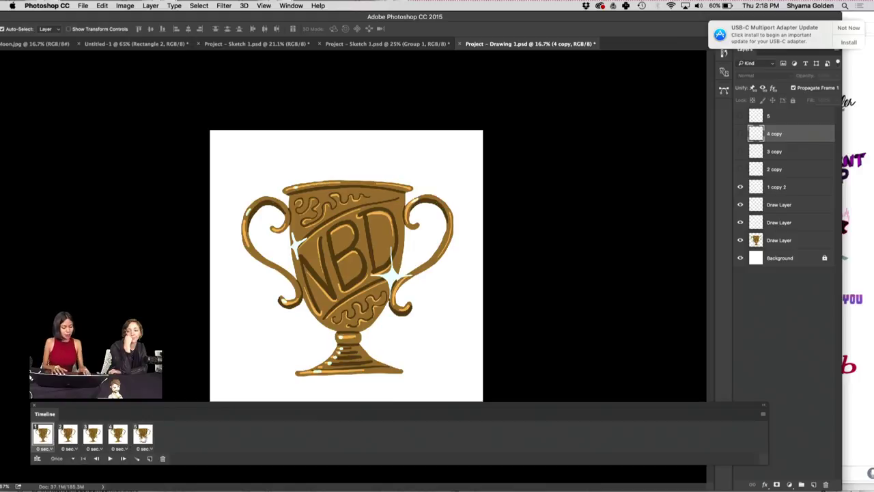
left_click(146, 448)
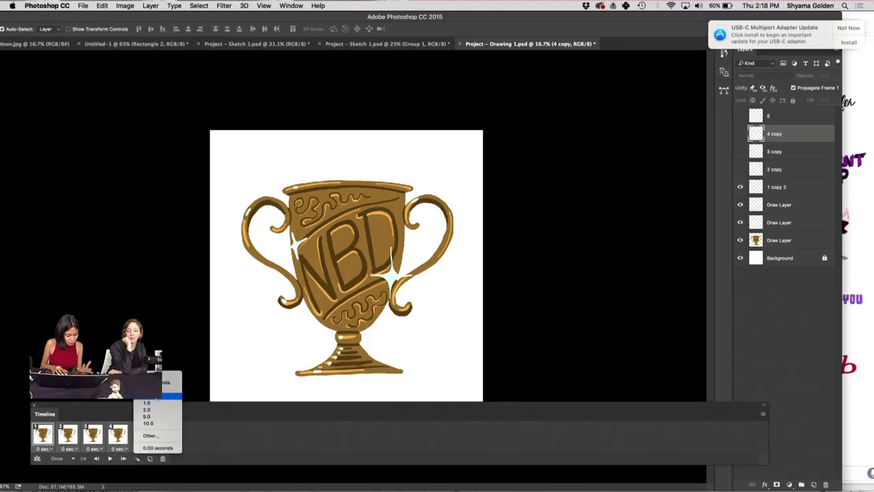
left_click(164, 389)
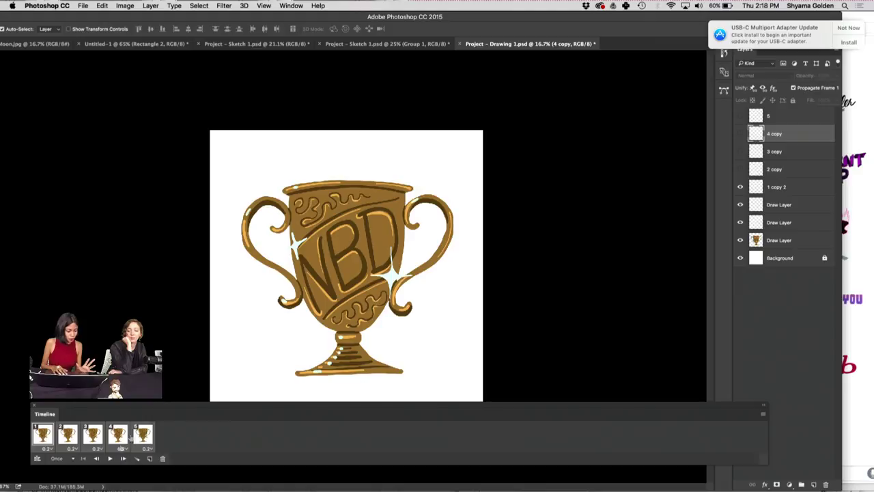
left_click(68, 462)
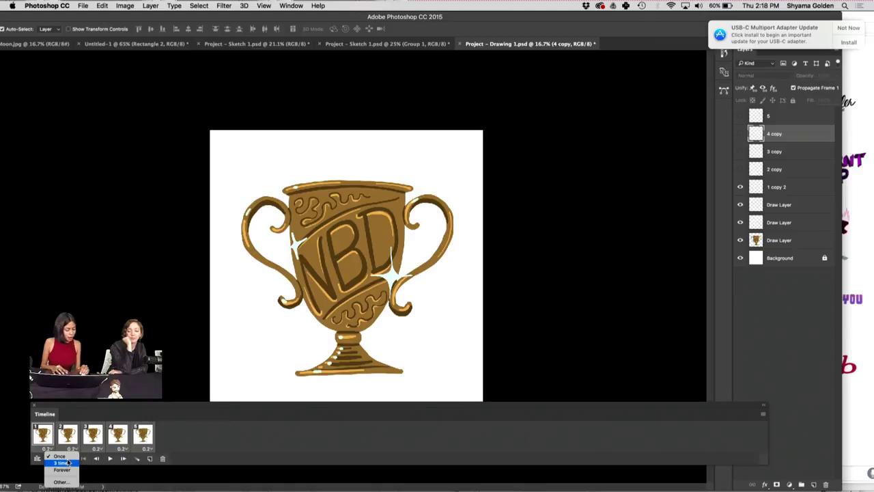
left_click(62, 470)
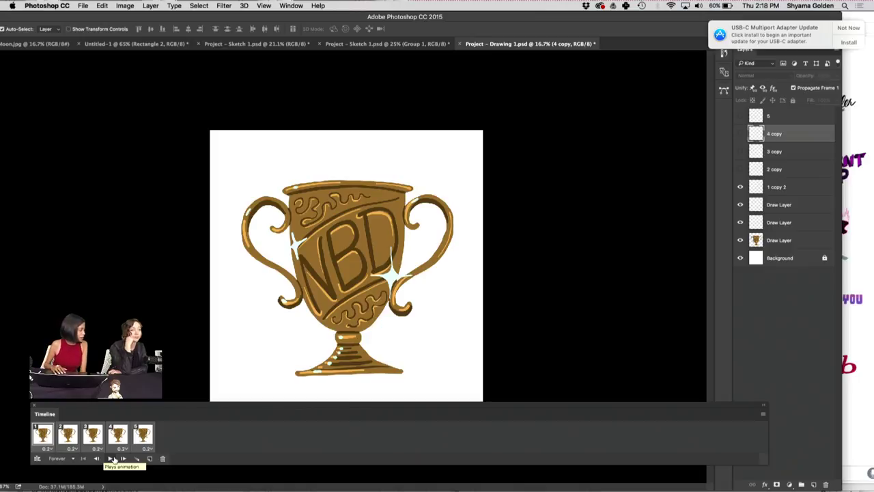
- Play the looping animation, stop it, and compare the first frame with the fifth
left_click(112, 458)
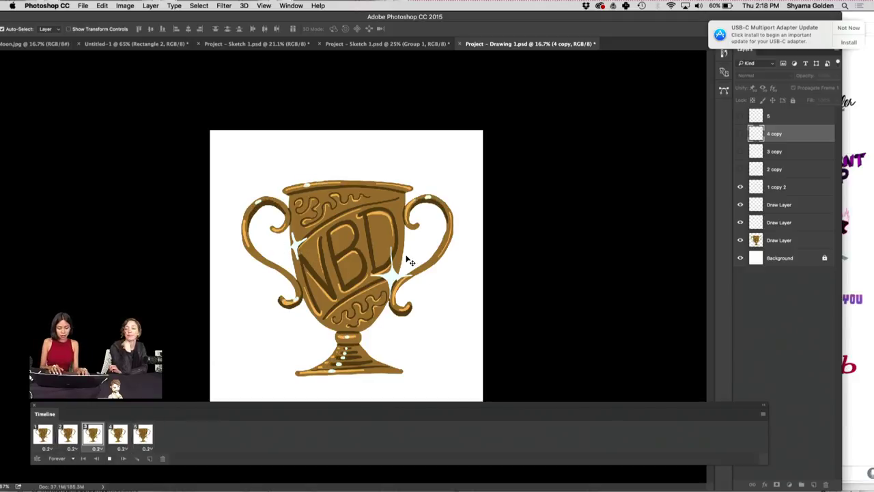
key("space")
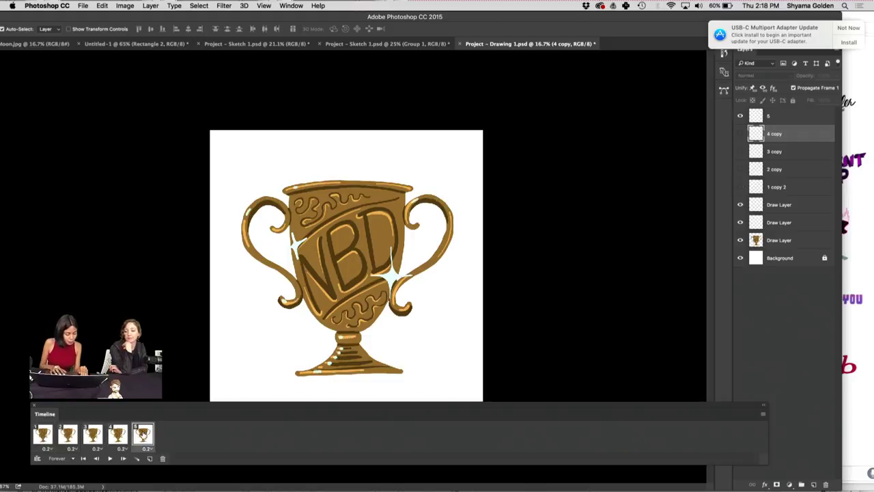
key("Left")
key("Right")
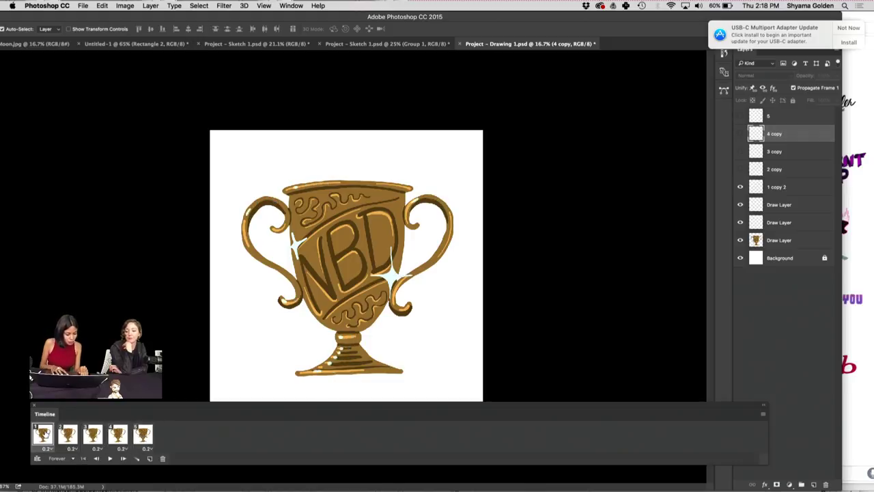
left_click(145, 434)
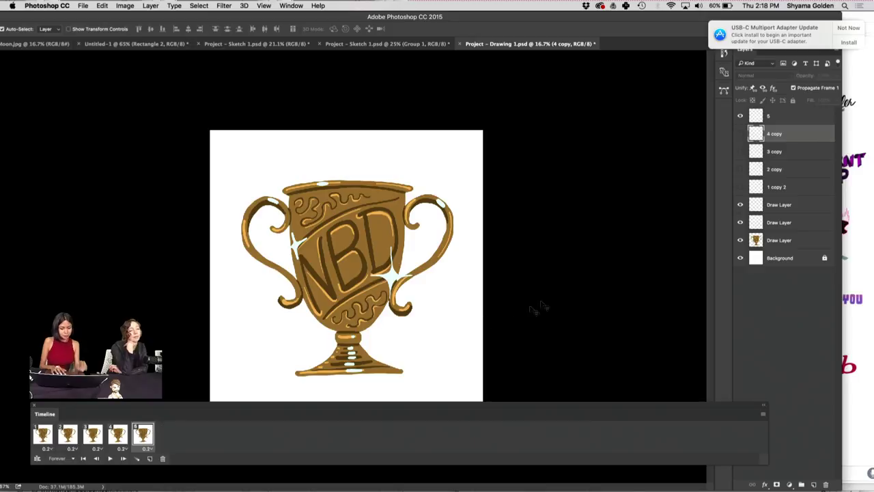
- Try to scale down the large sparkle beside the D in the fifth frame, and check it in the third and first frames
left_click(394, 285, "super")
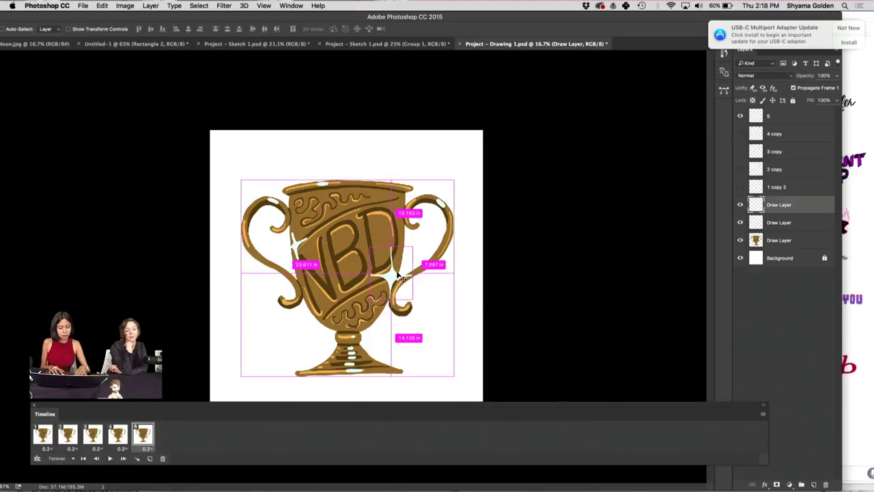
key("super+t")
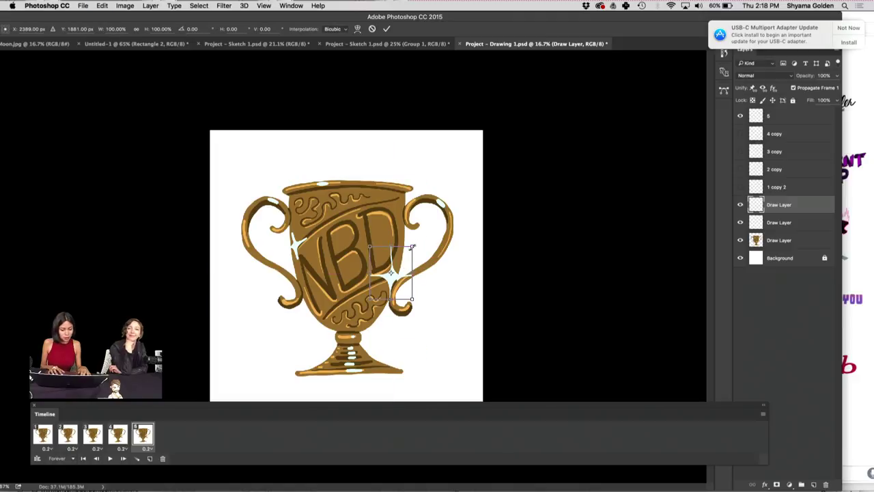
mouse_move(412, 247)
left_mouse_down()
mouse_move(413, 240)
mouse_move(404, 253)
left_mouse_up()
key("Return")
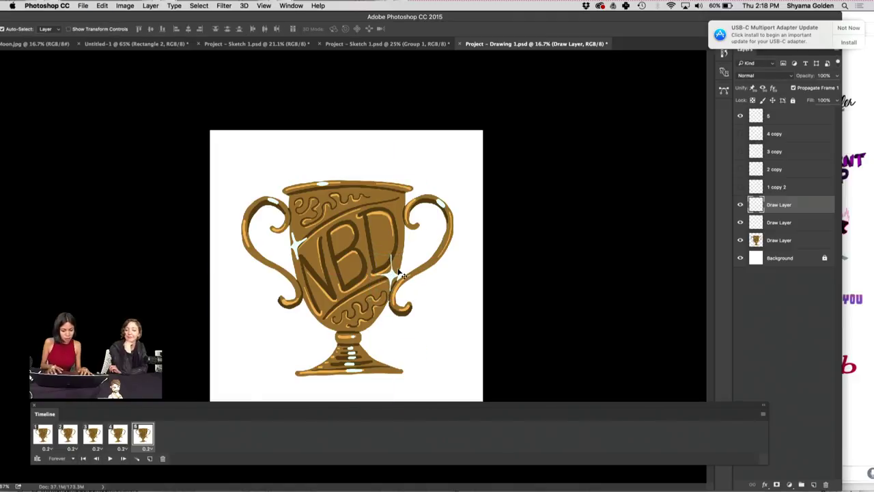
left_click(93, 436)
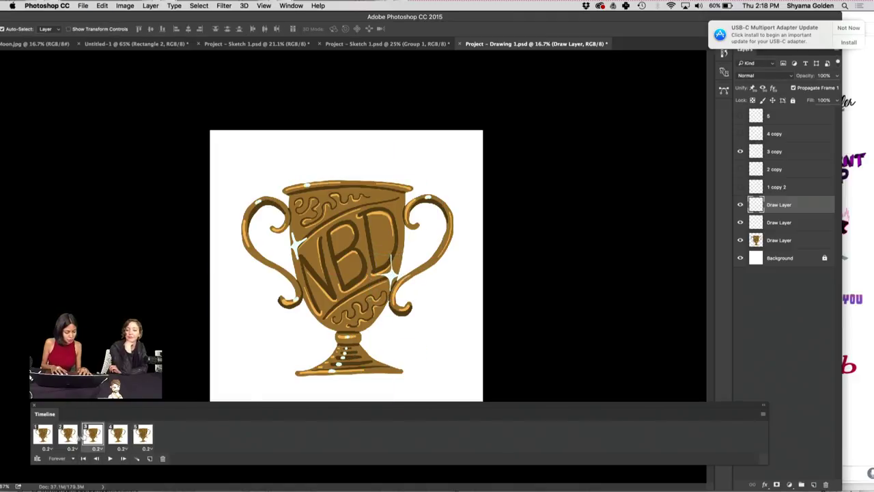
left_click(42, 434)
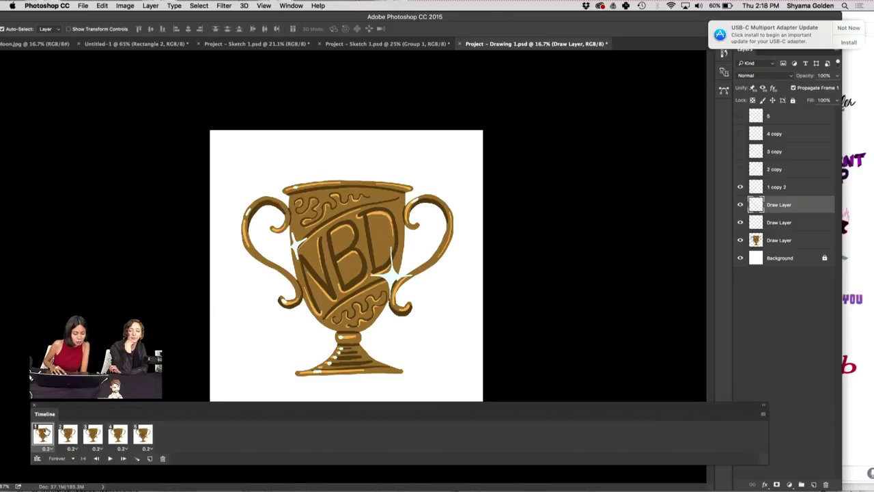
- Nudge the small sparkle's layer slightly up and to the right in the second frame, and flip between the first two frames to compare
key("alt+bracketleft")
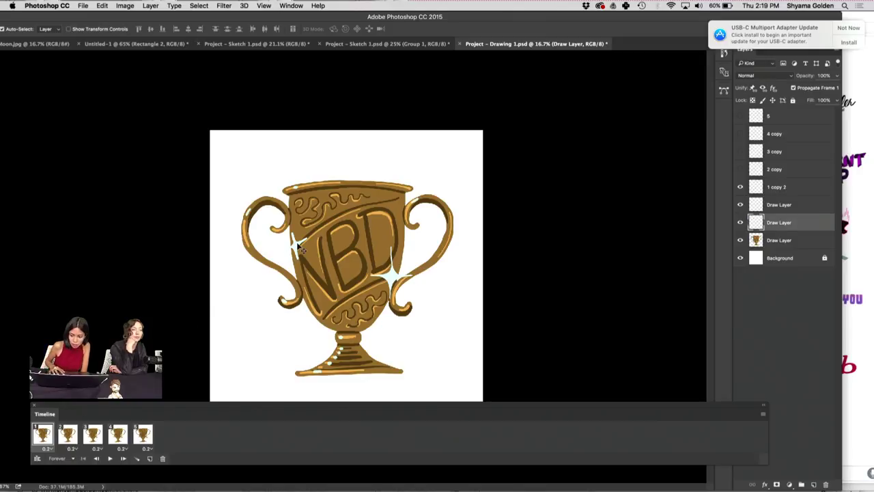
left_click(764, 413)
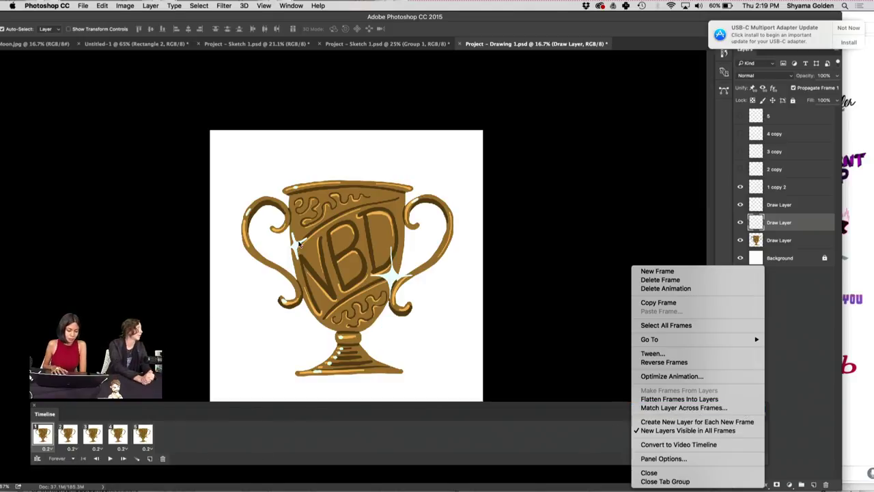
left_click(298, 244)
left_click(60, 438)
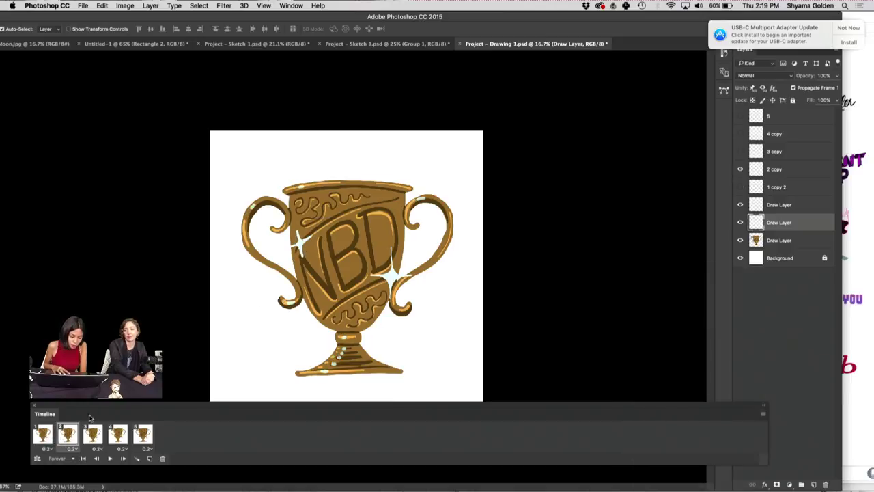
left_click(42, 437)
left_click(62, 434)
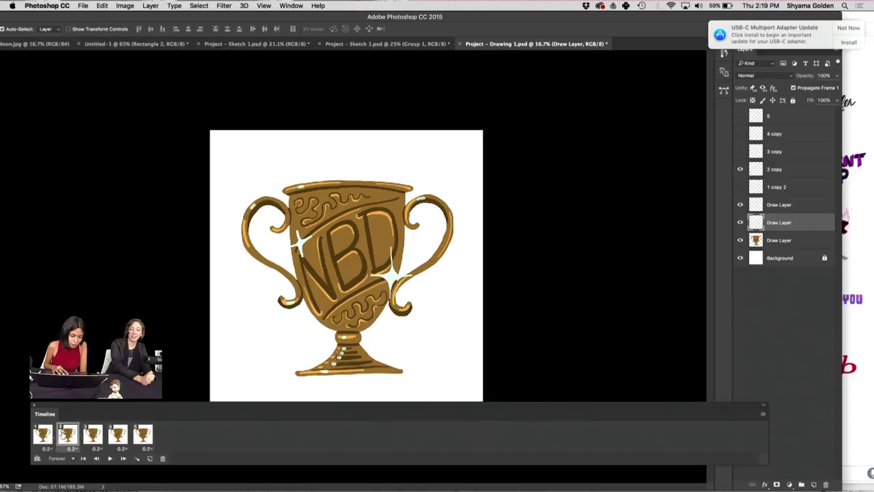
left_click(44, 435)
left_click(65, 435)
left_click(44, 437)
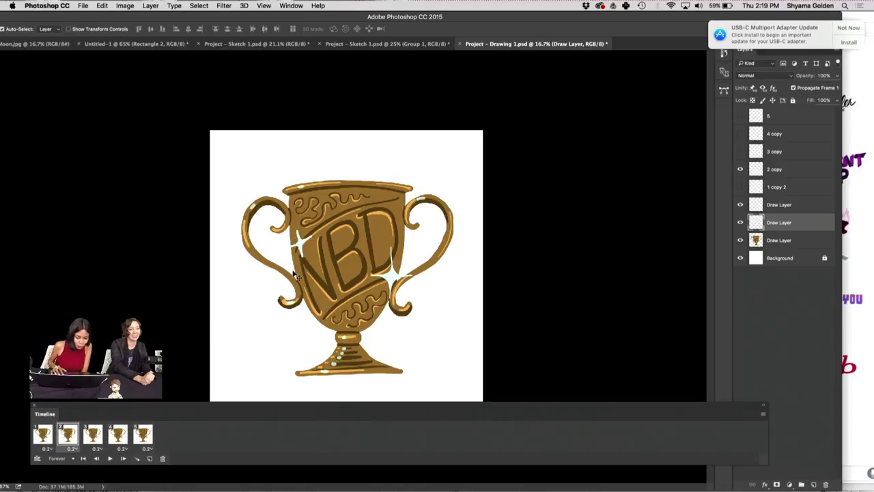
left_click(62, 444)
- Move the small sparkle up and right to just above the N in the third frame, and step through the first three frames
left_click(99, 433)
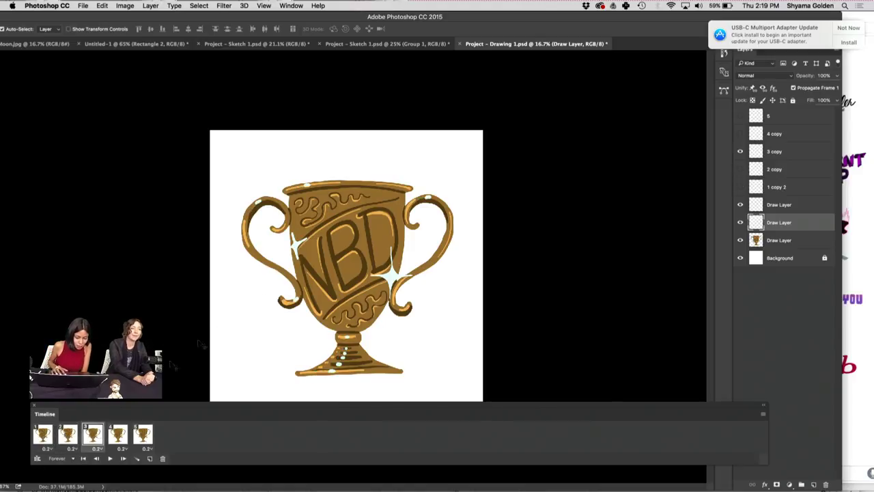
mouse_move(303, 250)
left_mouse_down()
mouse_move(297, 227)
mouse_move(320, 203)
mouse_move(316, 239)
left_mouse_up()
left_click(42, 434)
left_click(67, 435)
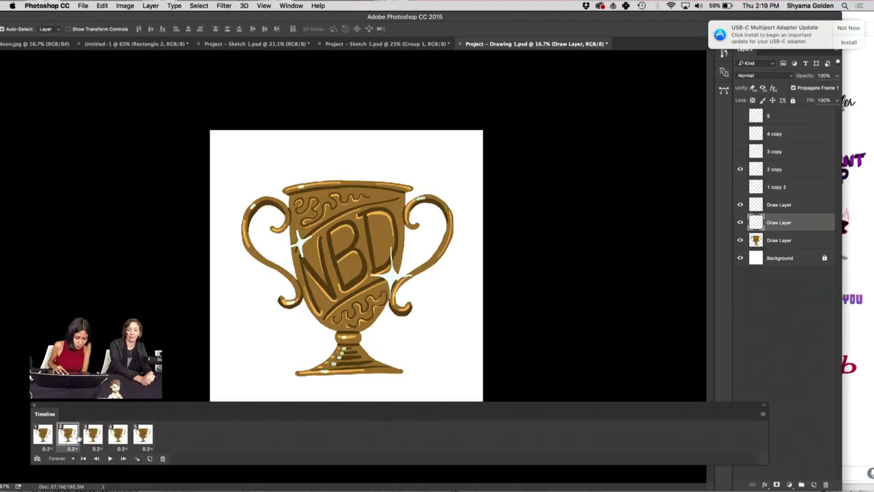
left_click(93, 434, "shift")
left_click(93, 434)
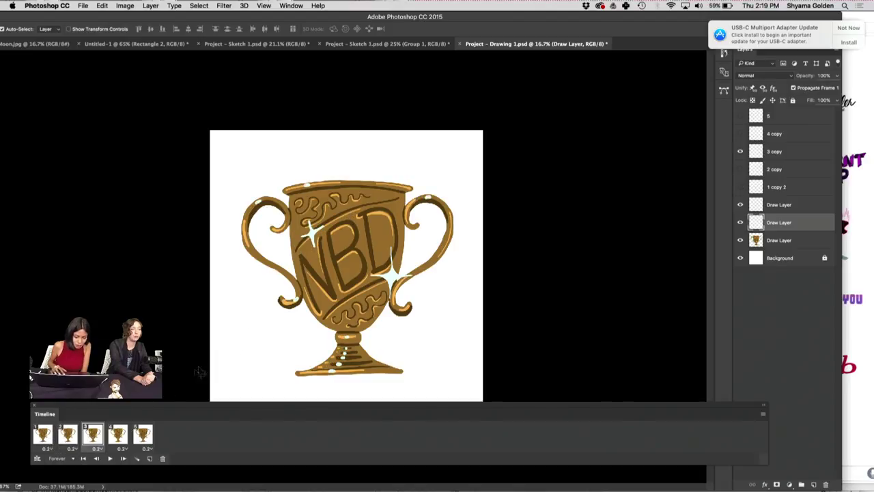
- Move the small sparkle further along to the upper edge of the B in the fourth frame, and compare with the third frame
left_click(118, 434)
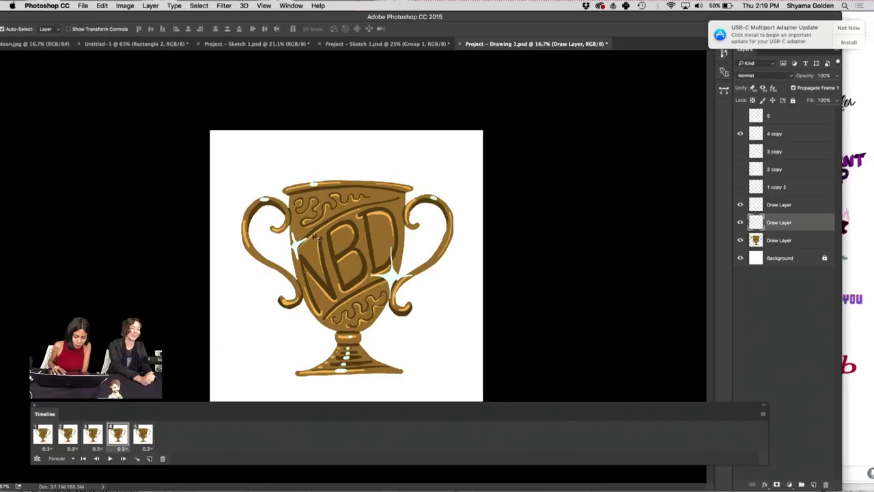
left_click_drag(315, 237, 352, 210)
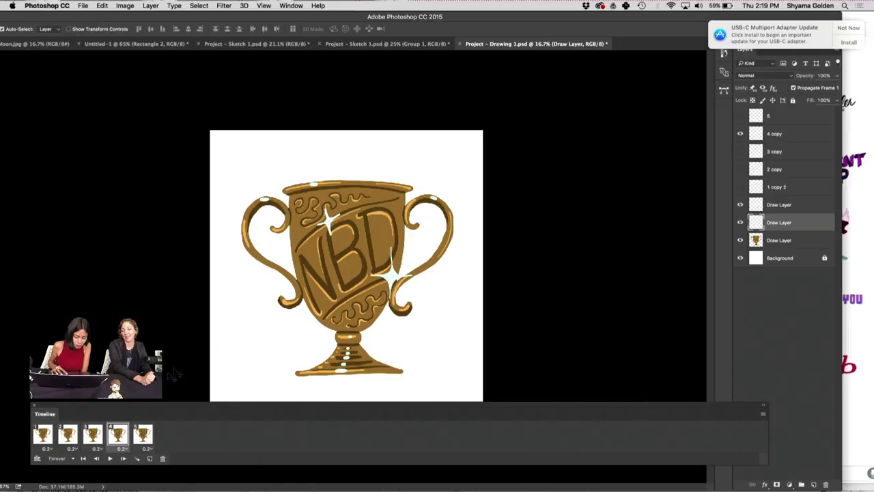
left_click(96, 437)
left_click(113, 437)
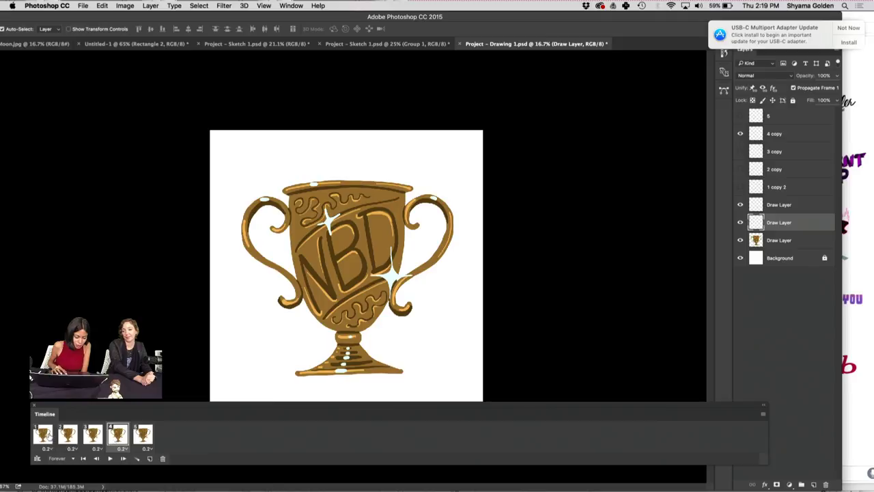
- Move the small sparkle to just above the gap between B and D in the fifth frame, and compare with the fourth frame
left_click(142, 434)
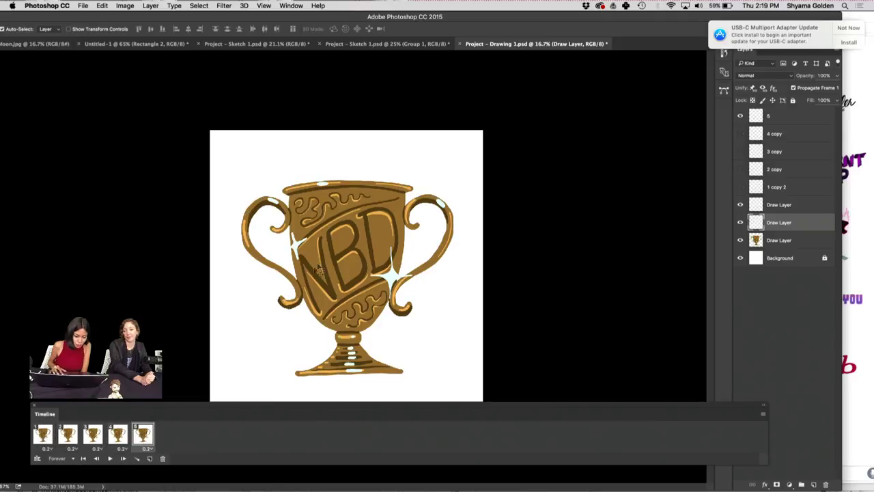
left_click_drag(299, 246, 356, 210)
left_click(117, 434)
left_click(143, 434)
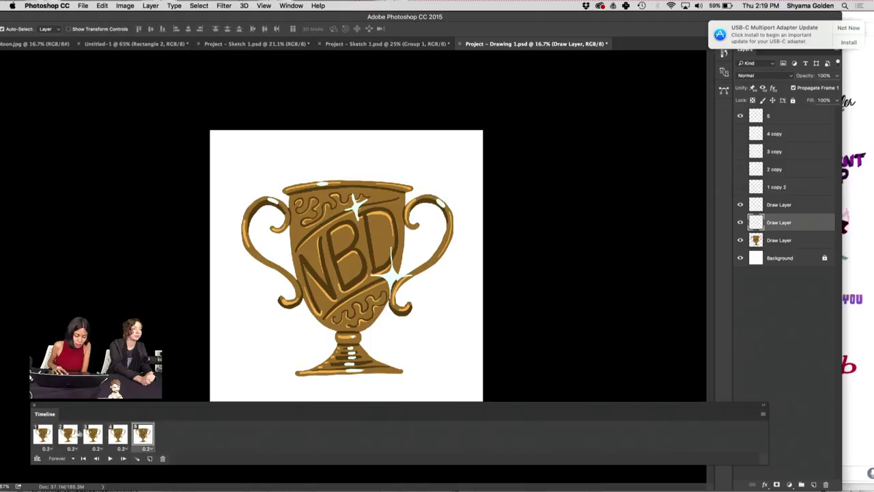
- Play the animation from the first frame to review the moving sparkle, and return to the first frame
left_click(50, 433)
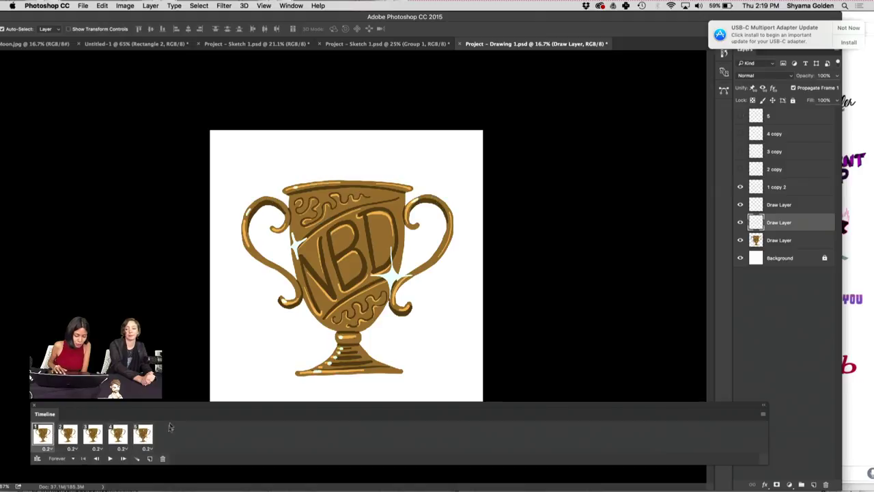
left_click(109, 458)
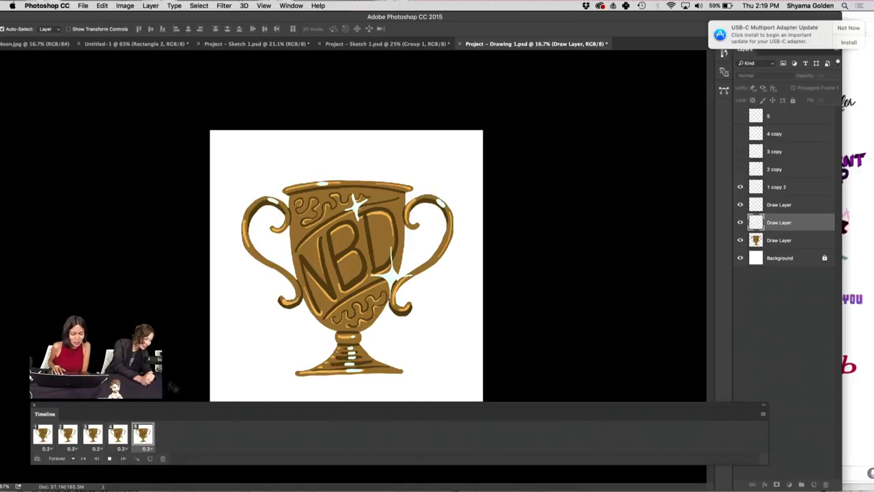
left_click(43, 435)
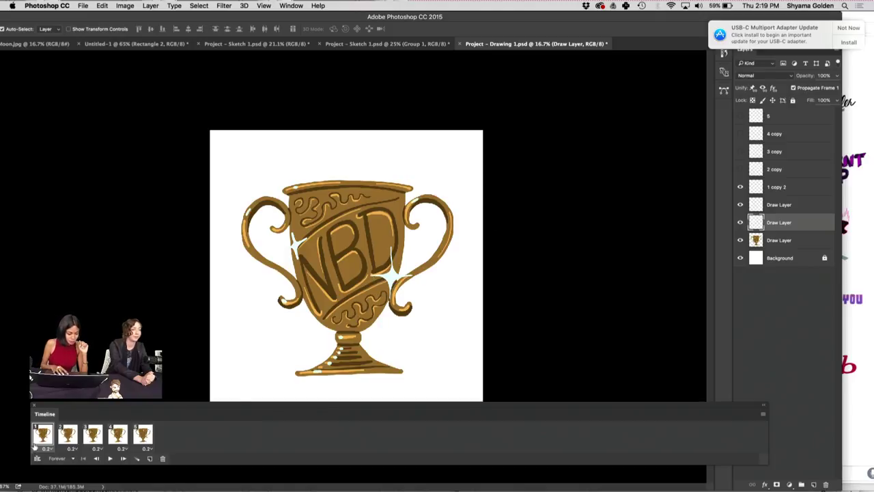
key("space")
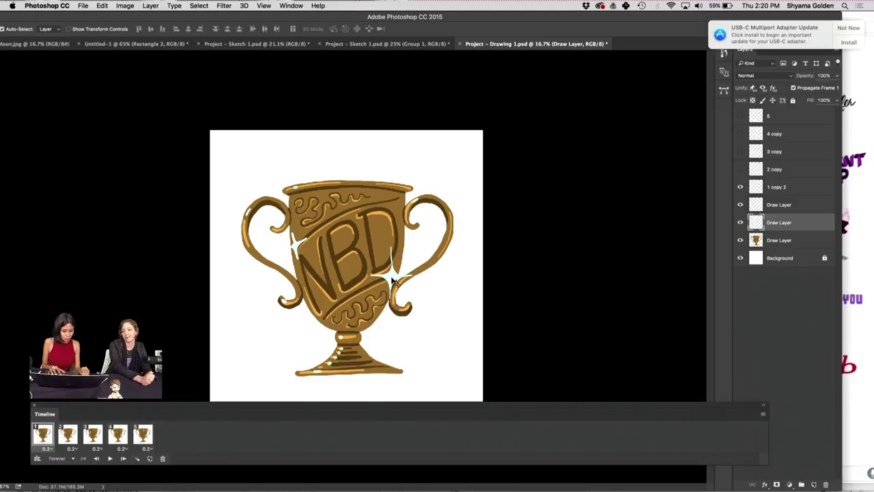
- Move the large sparkle down and left in the first frame to just below the gap between N and B
left_click_drag(396, 281, 351, 298)
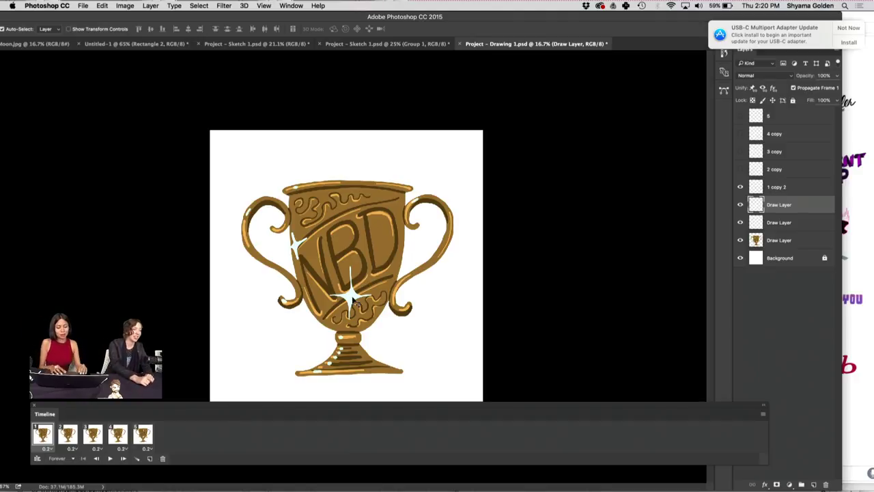
left_click_drag(356, 302, 343, 305)
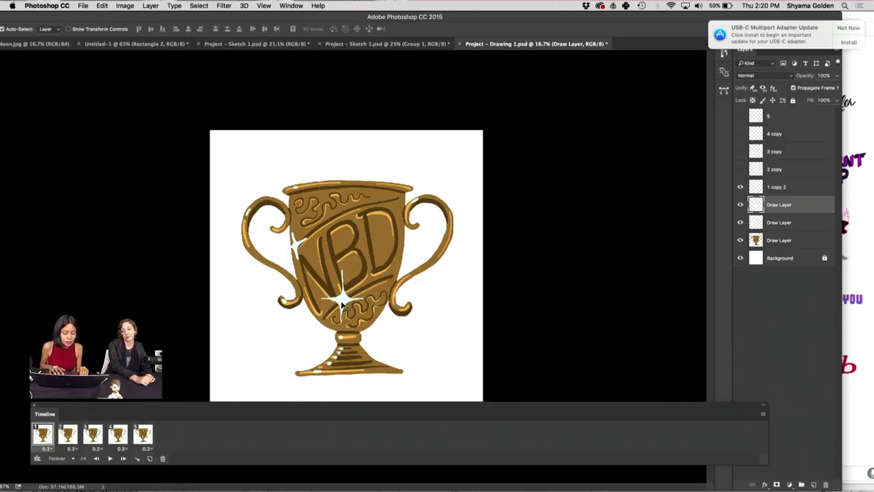
left_click_drag(345, 308, 343, 313)
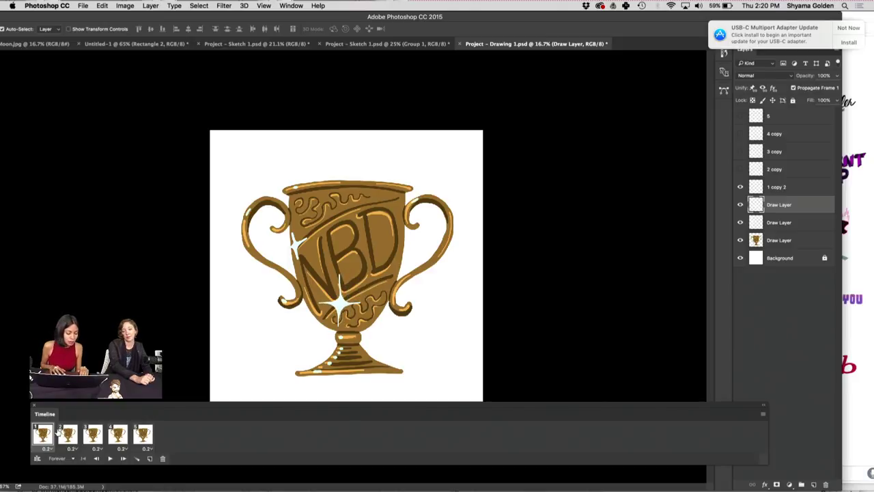
- Move the large sparkle slightly up and right in the second frame, and compare with the first frame
left_click(68, 437)
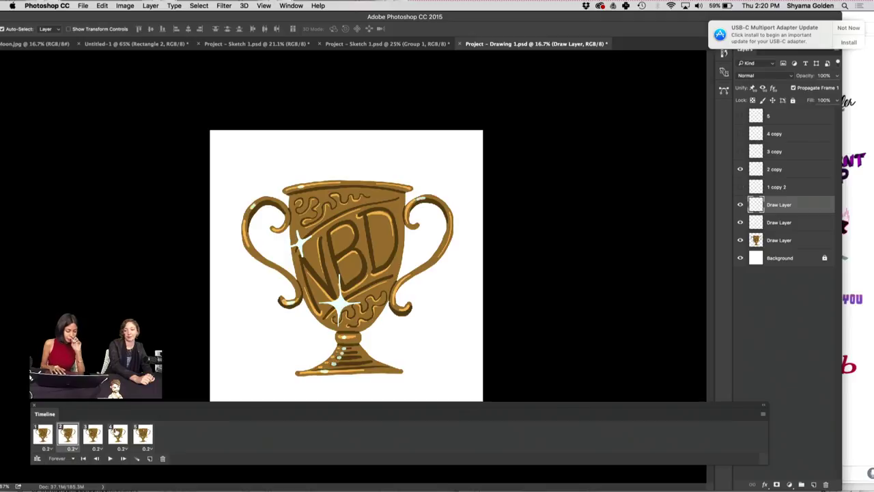
left_click(143, 434)
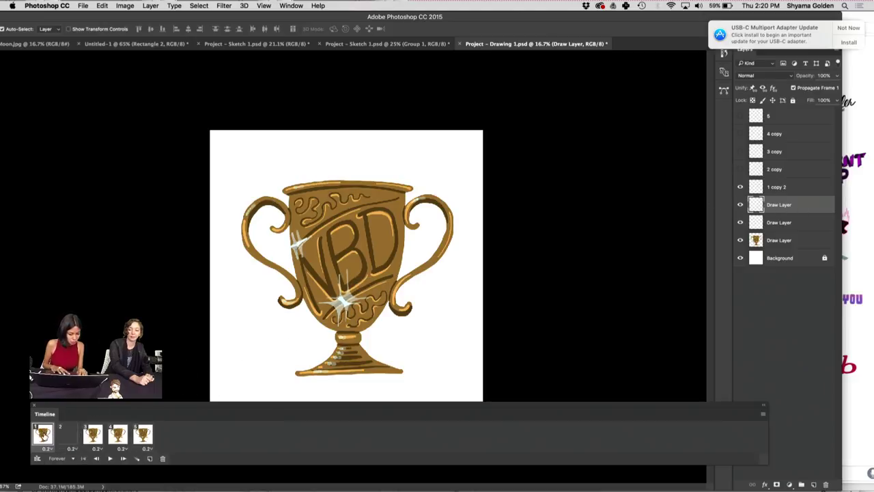
key("space")
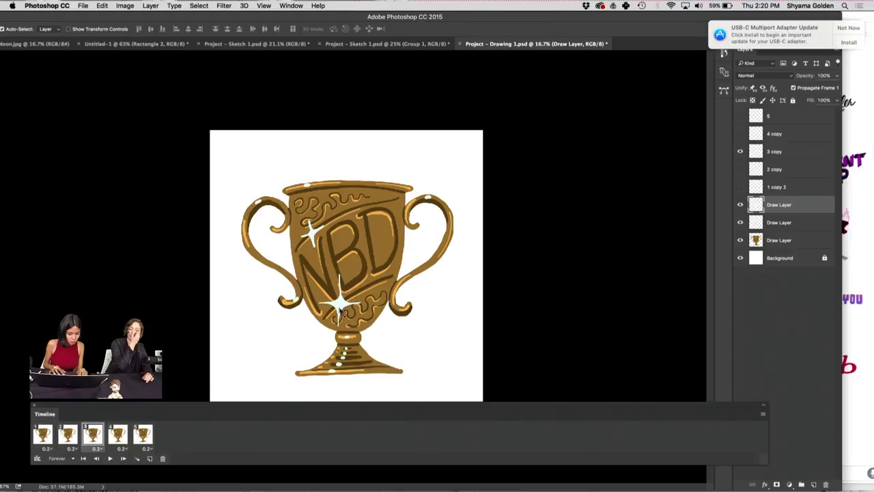
- Move the large sparkle up and right to just below the right side of the B in the third frame
mouse_move(348, 301)
left_mouse_down()
mouse_move(355, 295)
mouse_move(348, 358)
mouse_move(357, 299)
left_mouse_up()
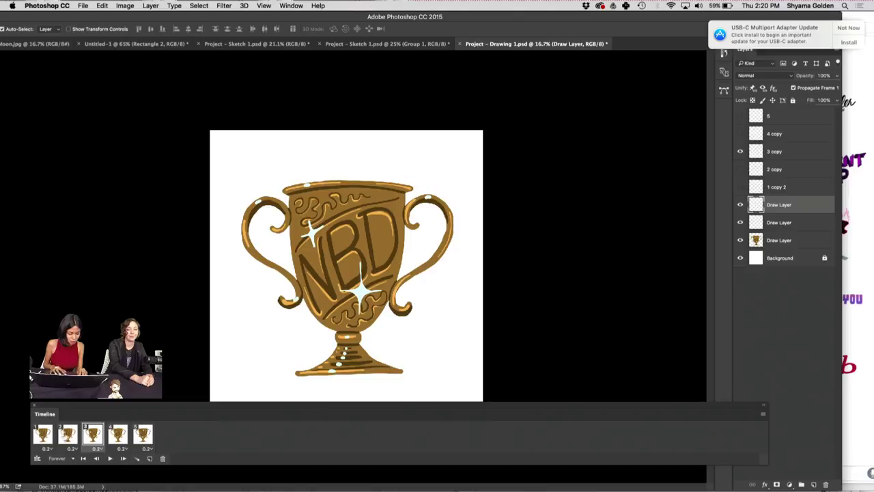
key("space")
left_click(93, 435)
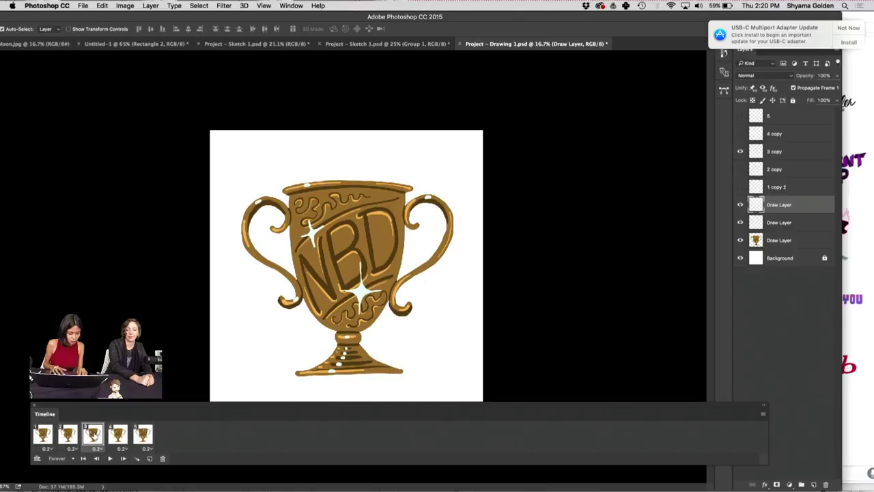
- Move the large sparkle to just below the left side of the D in the fourth frame, and step through the first four frames
left_click(127, 431)
left_click_drag(339, 303, 372, 278)
left_click(48, 434)
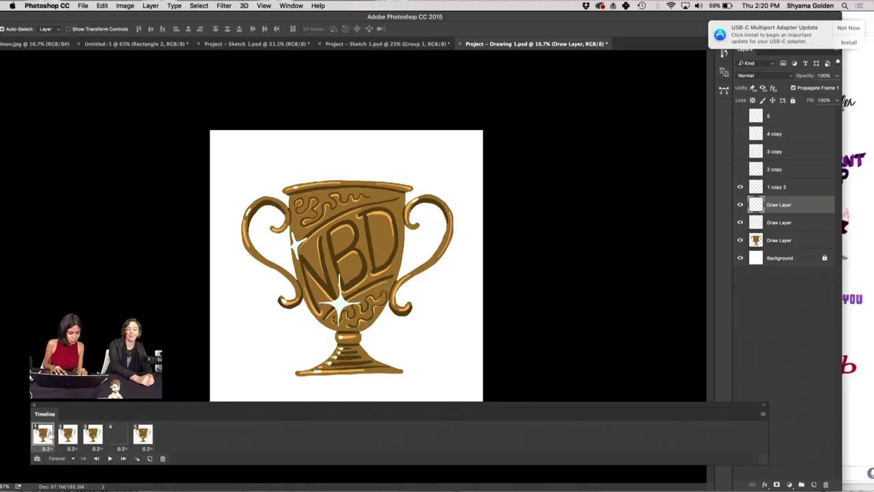
left_click(71, 435)
left_click(92, 437)
left_click(117, 437)
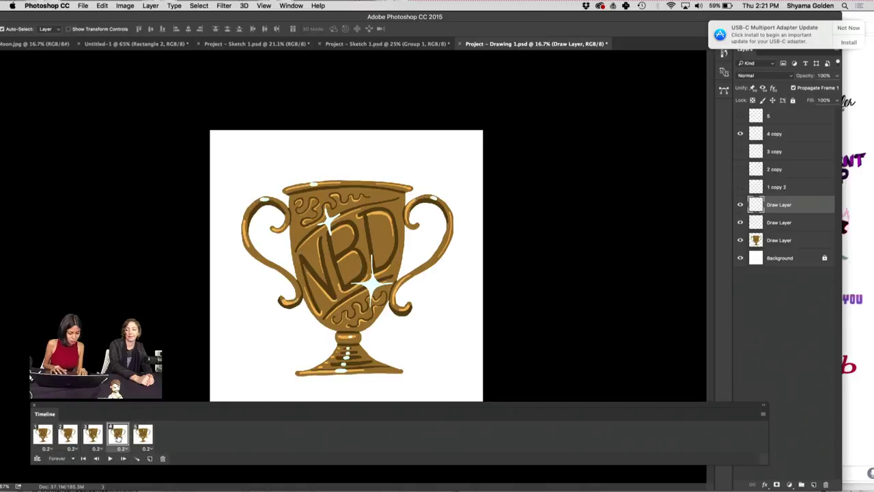
- Move the large sparkle to the lower right edge of the D in the fifth frame, and play the animation to review it
left_click(145, 437)
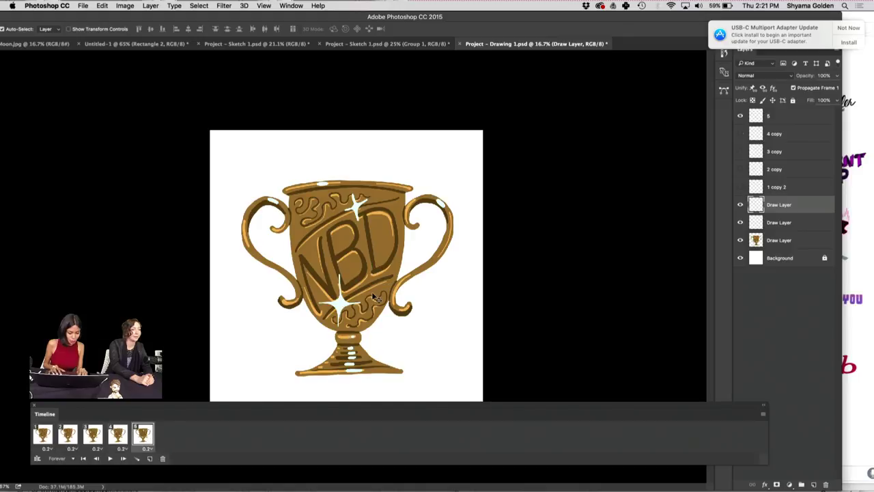
left_click_drag(372, 292, 395, 273)
left_click(110, 458)
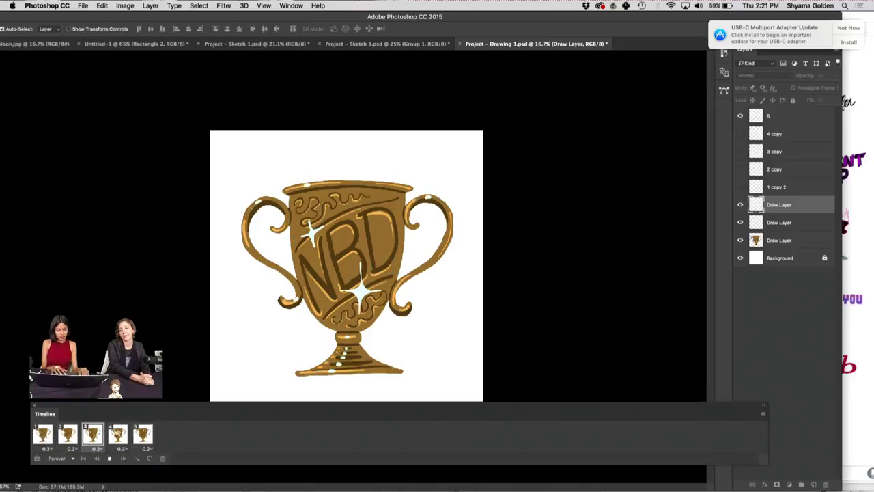
key("space")
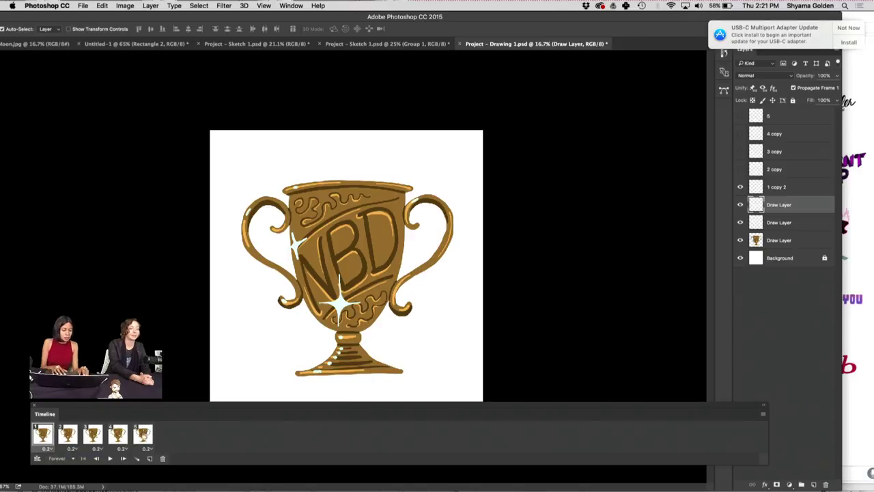
- Duplicate all five animation frames and reverse the order of the copied frames
left_click(152, 431, "shift")
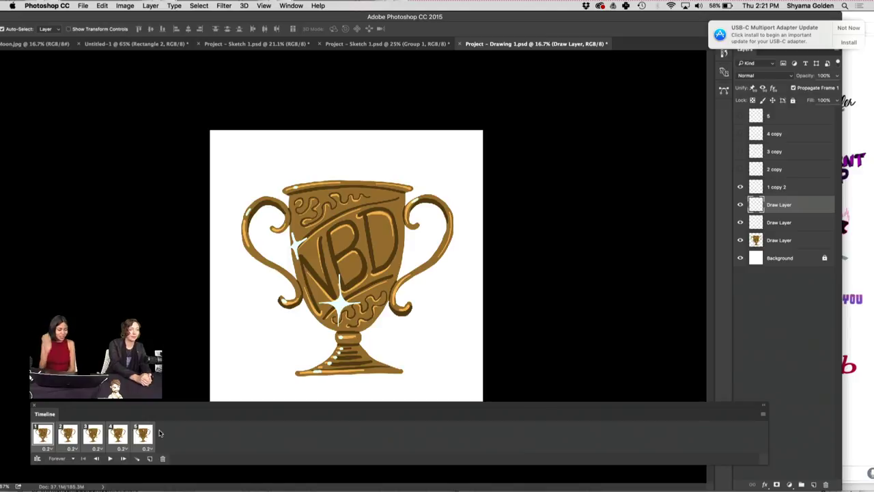
left_click(36, 431)
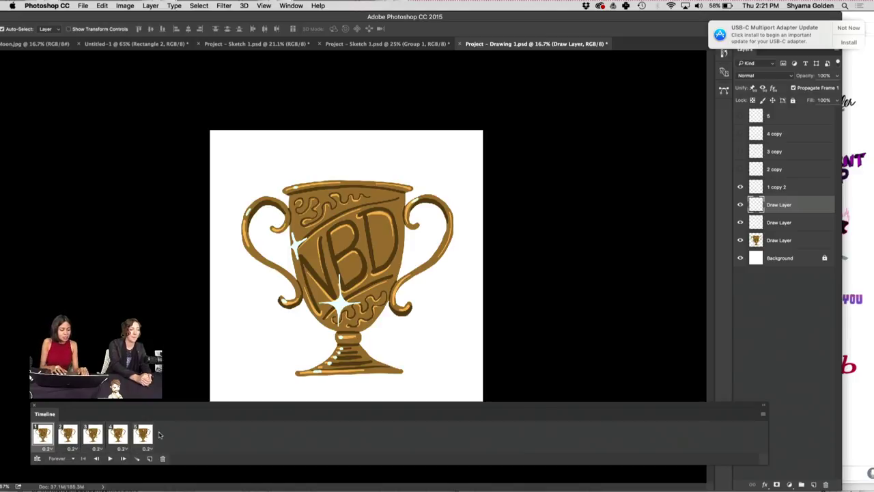
left_click(146, 432, "shift")
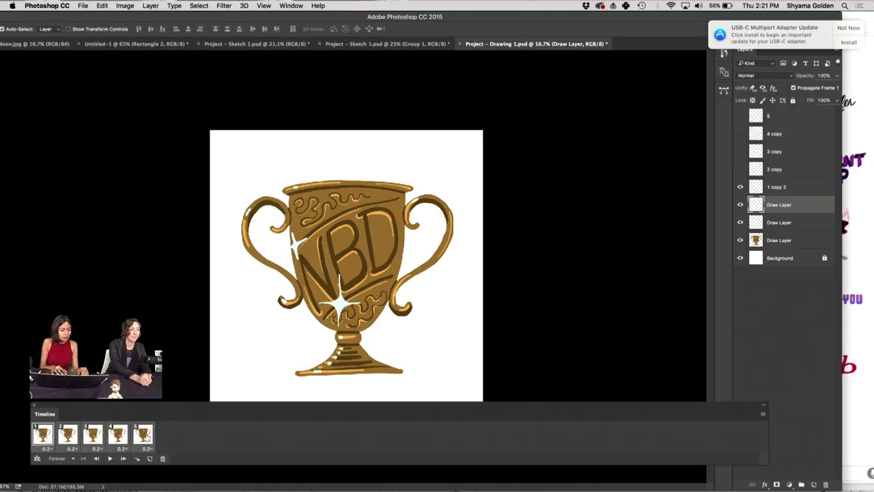
left_click(150, 458)
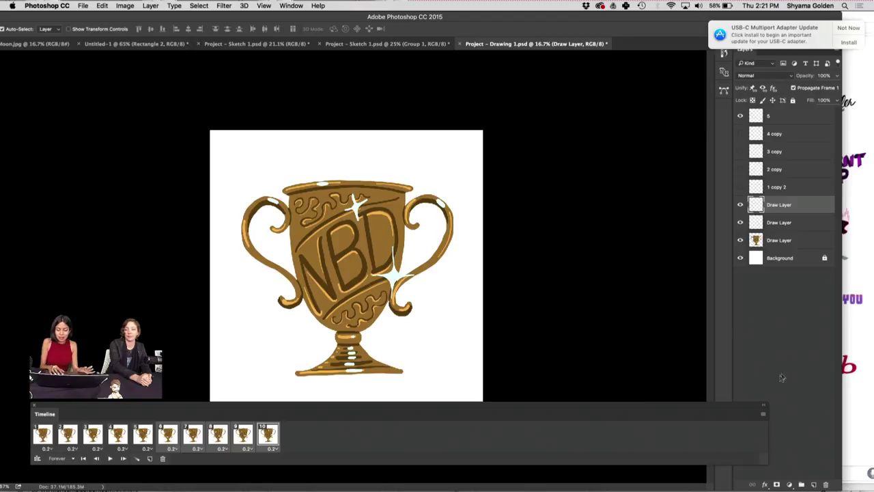
left_click(764, 415)
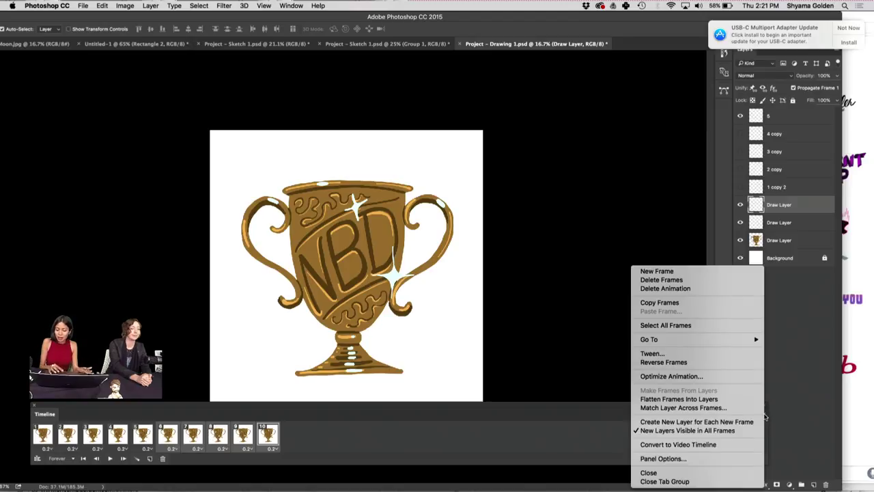
left_click(703, 364)
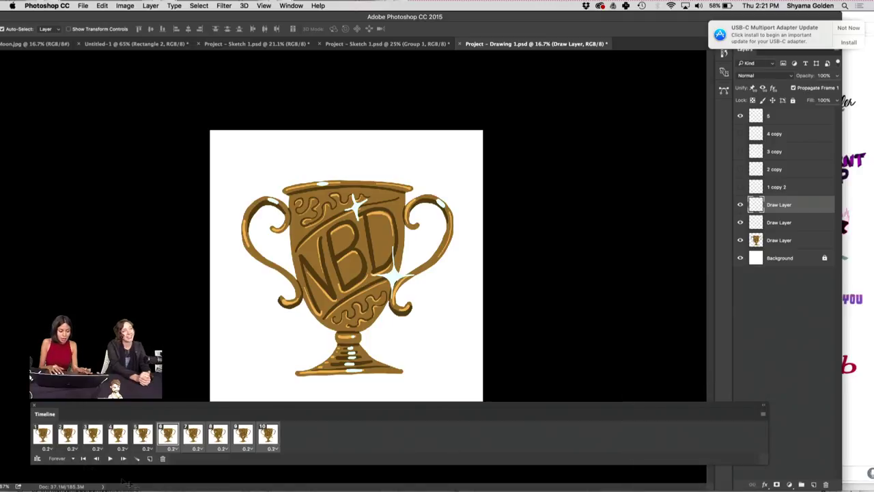
- Try a 0.5-second delay on all ten frames, and set it back to 0.2 seconds
left_click(71, 459)
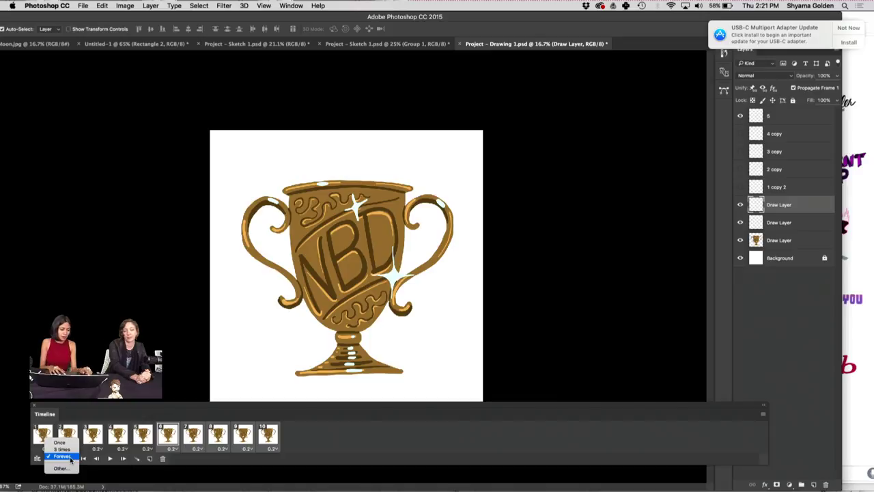
left_click(323, 438)
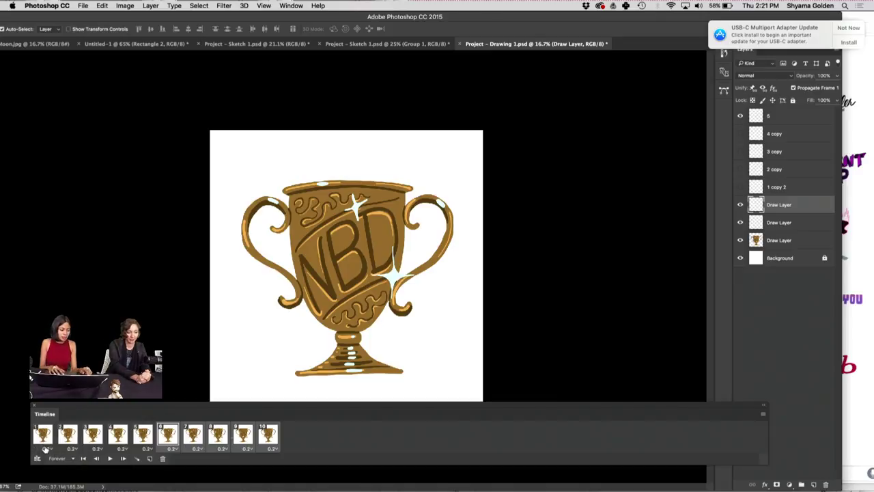
left_click(43, 442)
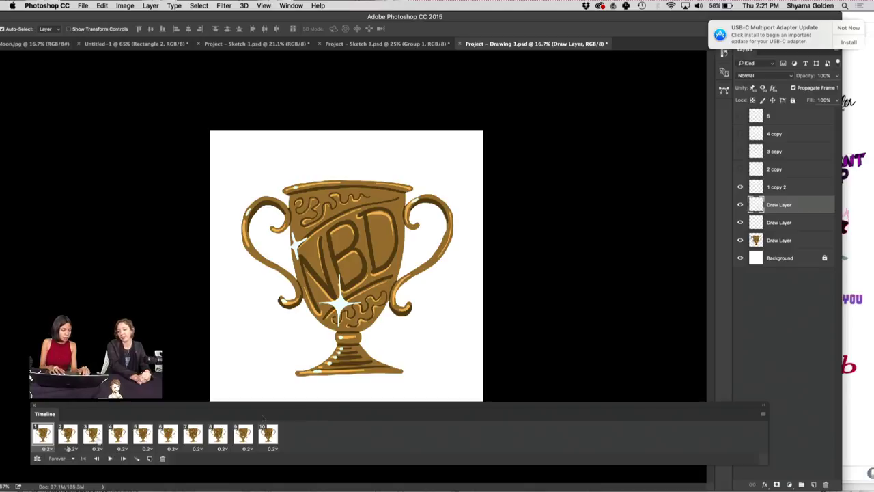
left_click(271, 440, "shift")
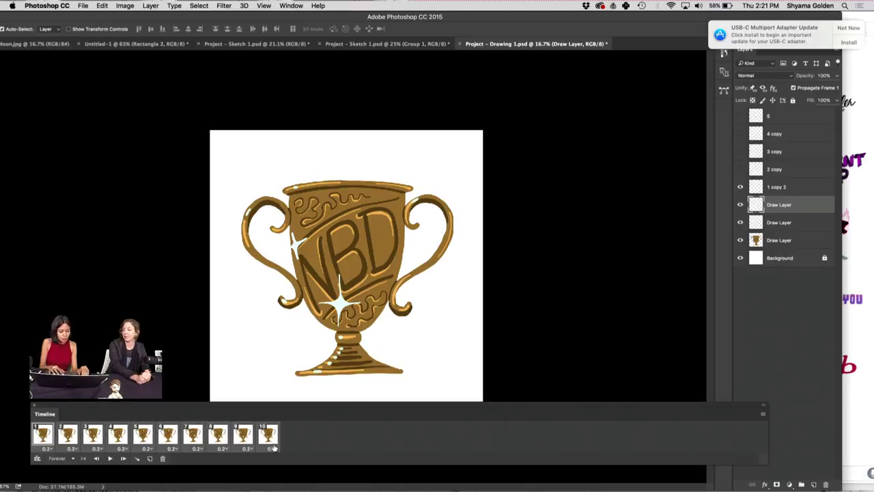
left_click(273, 448)
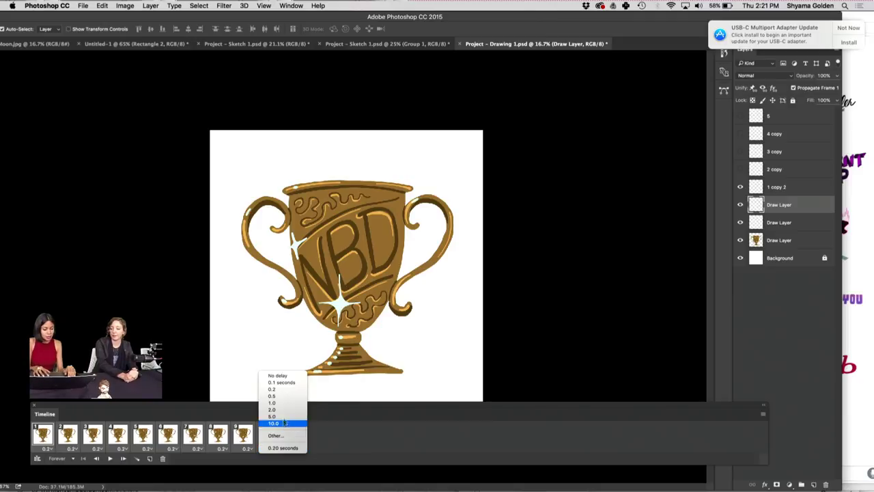
left_click(285, 397)
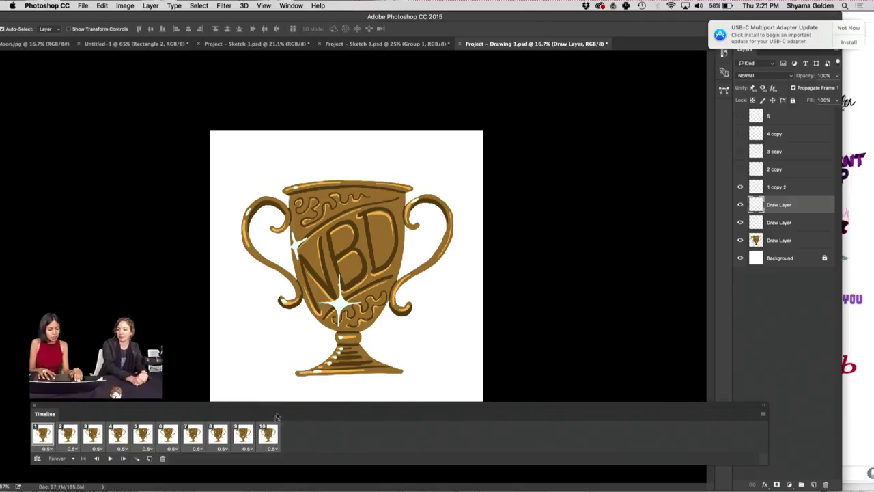
left_click(275, 448)
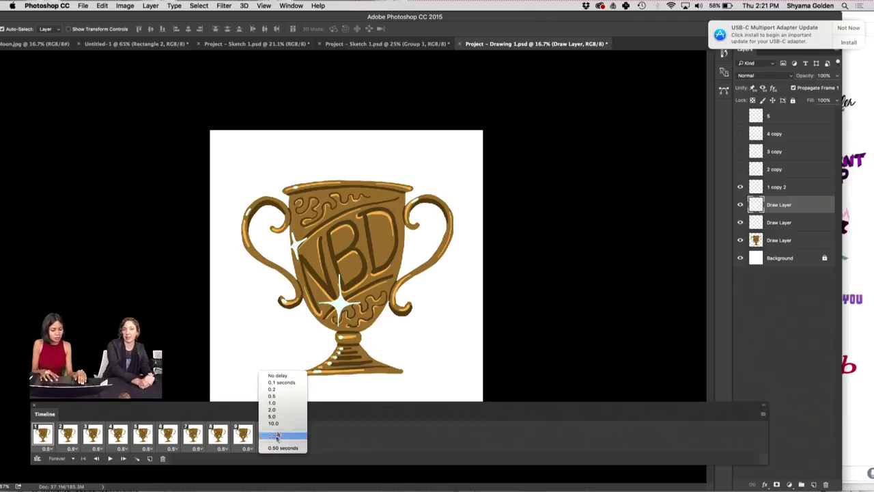
left_click(284, 390)
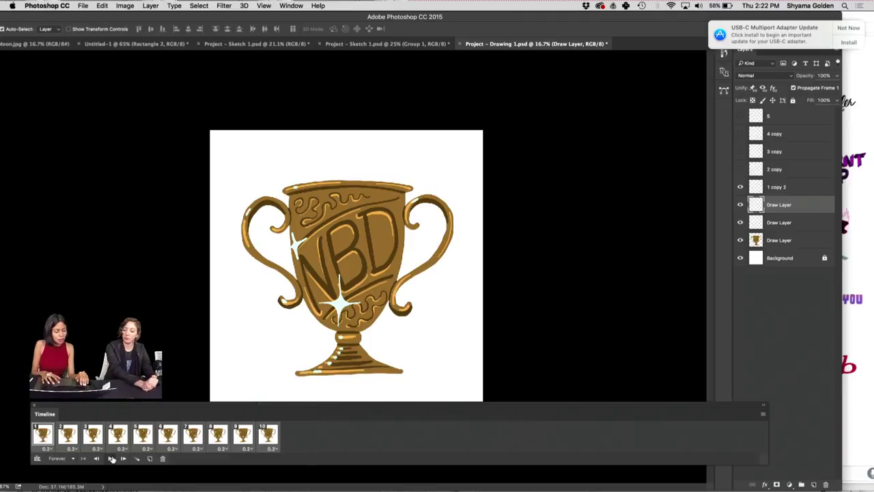
- Play the ten-frame animation to review it, move the timeline clear of the canvas, and stop at the ninth frame
left_click(111, 458)
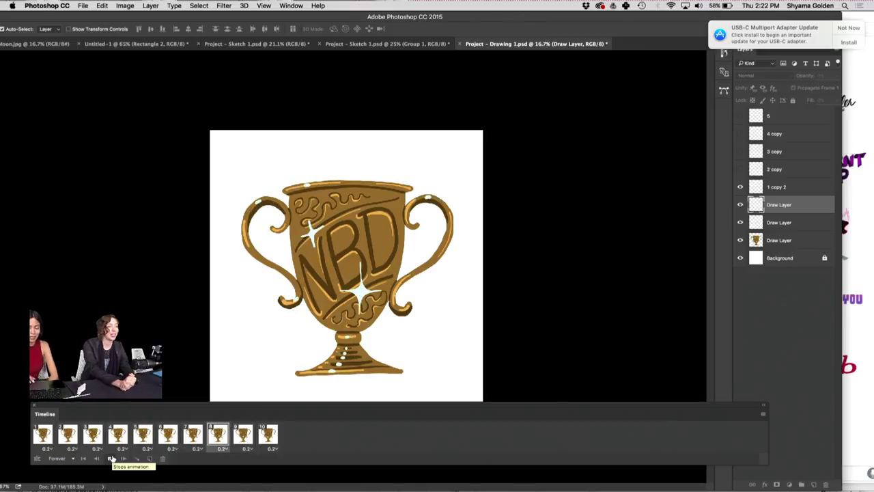
mouse_move(216, 406)
left_mouse_down()
mouse_move(237, 426)
mouse_move(228, 415)
left_mouse_up()
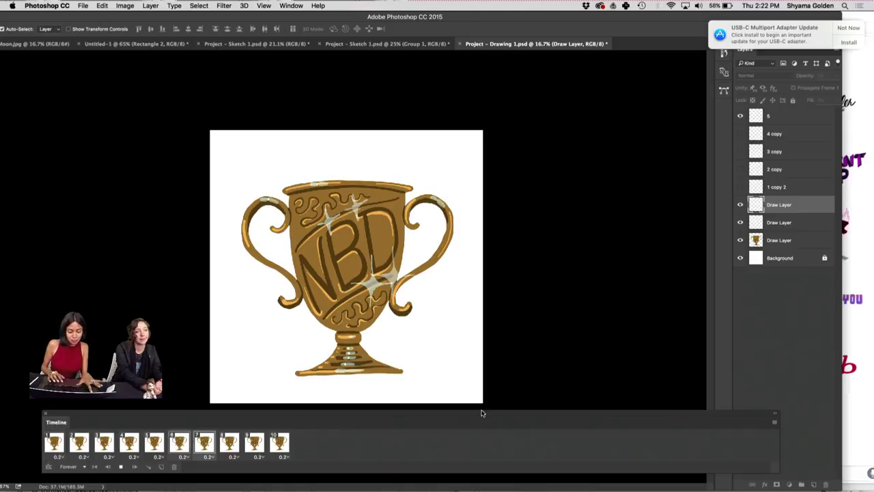
left_click(260, 450)
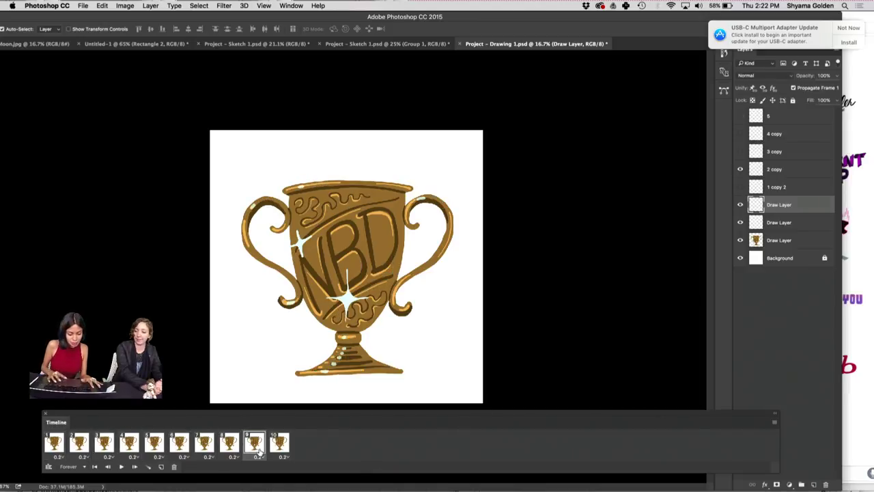
- Hide the Background layer in all ten frames, and check the second frame
left_click(740, 258)
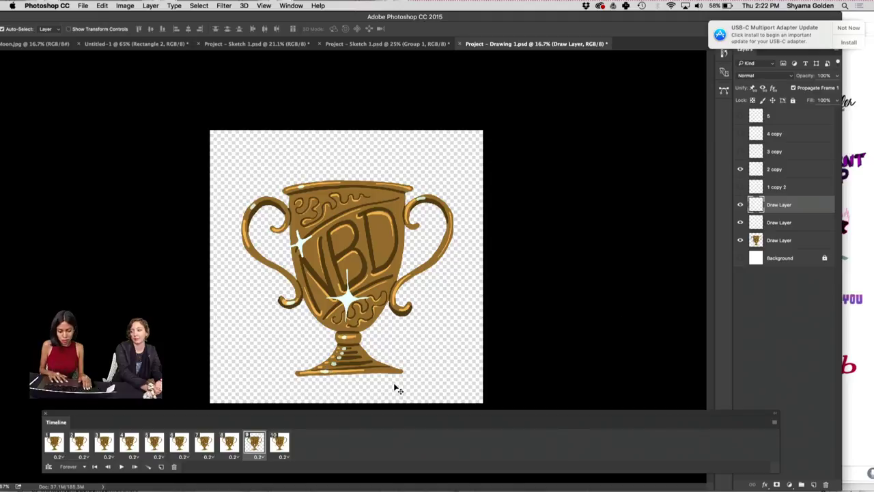
left_click(281, 443)
left_click(54, 443, "shift")
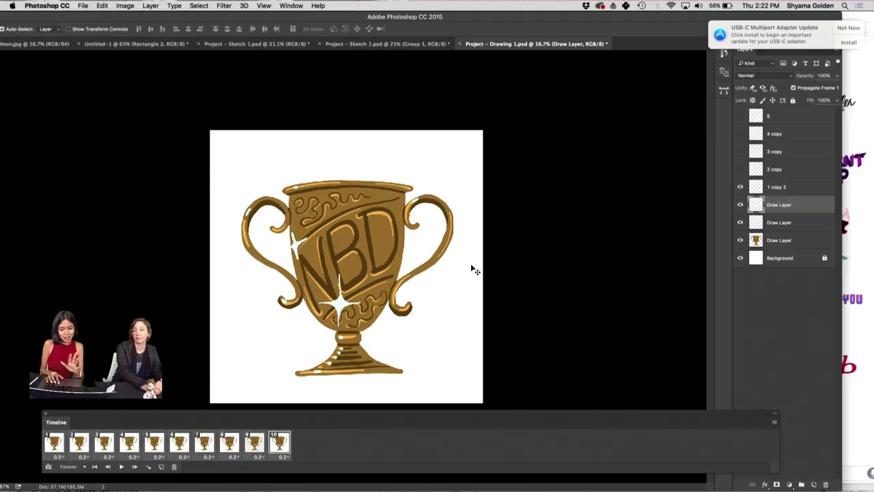
left_click(50, 444)
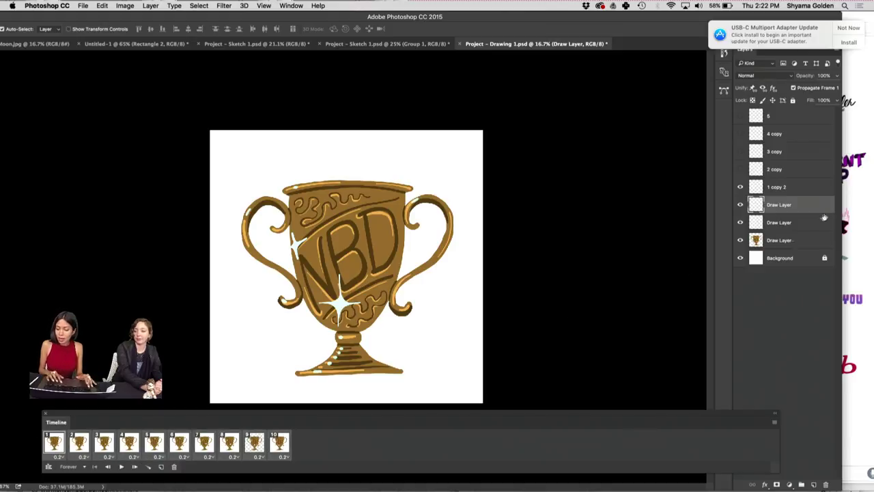
left_click(739, 258)
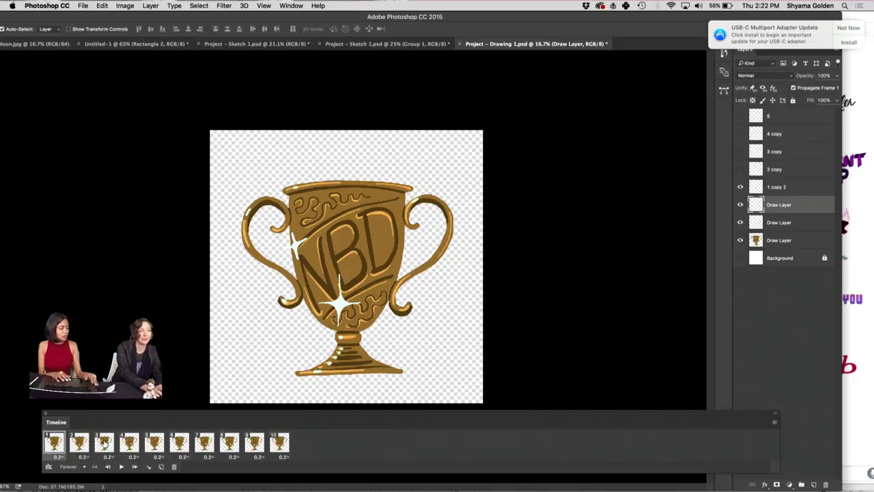
left_click(79, 443)
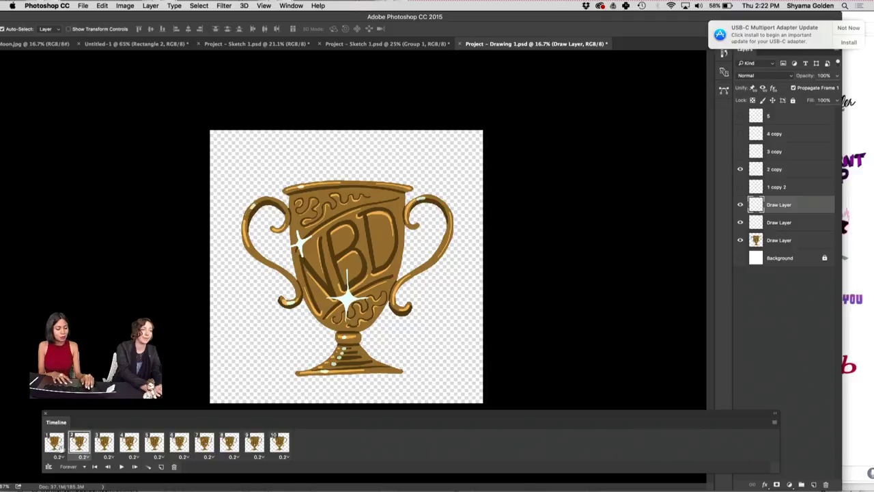
- Play the ten-frame animation from the first frame to review the loop, and stop it
left_click(57, 445)
left_click(123, 467)
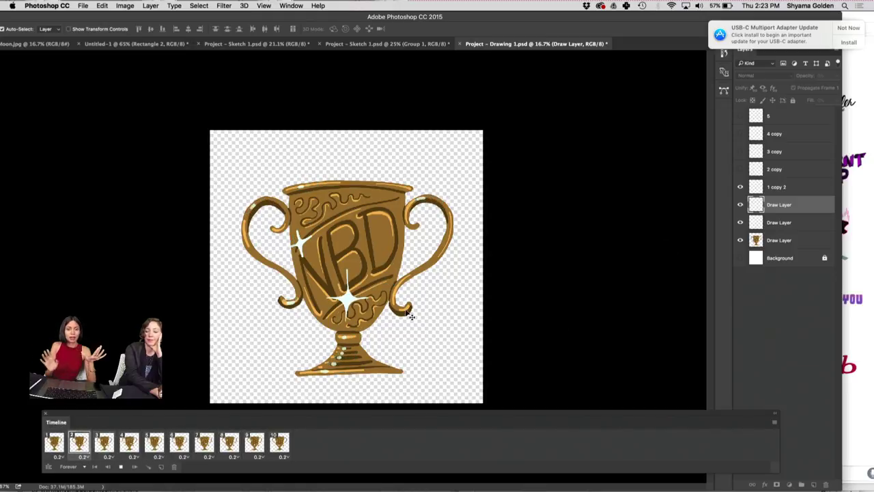
left_click(120, 466)
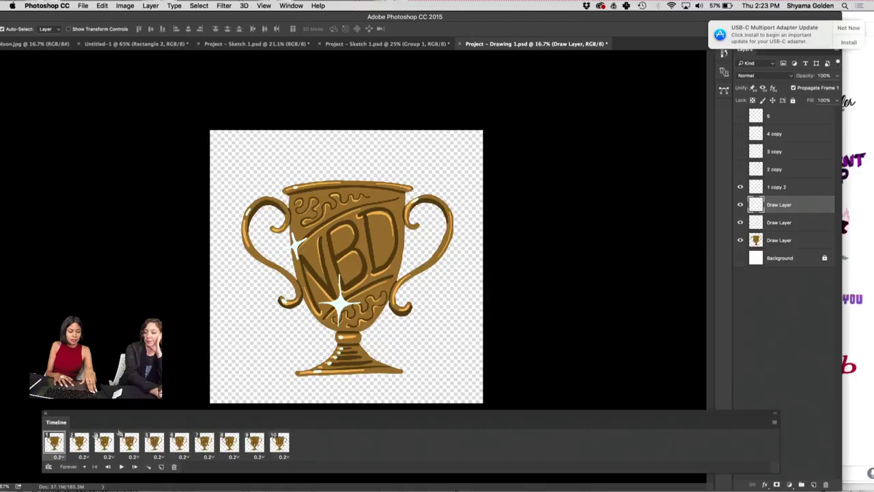
- Select all ten frames, open Save for Web (Legacy), and set the export to GIF format at 500 px wide
left_click(280, 442, "shift")
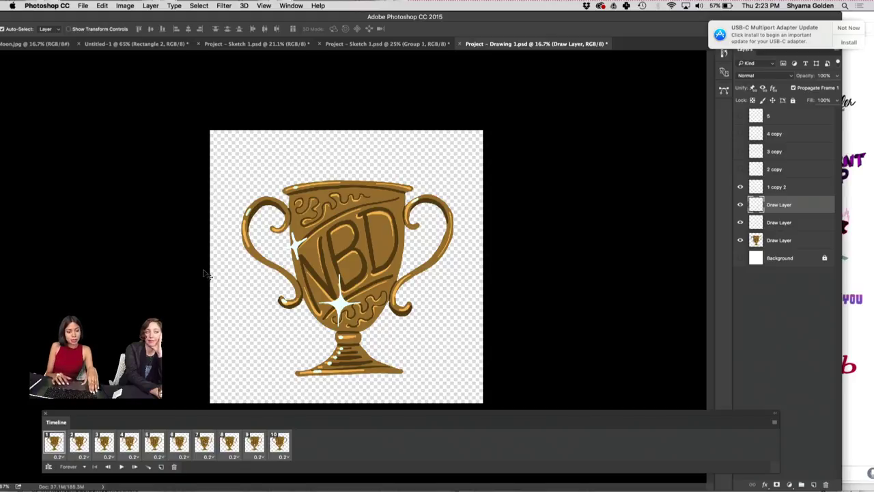
left_click(83, 6)
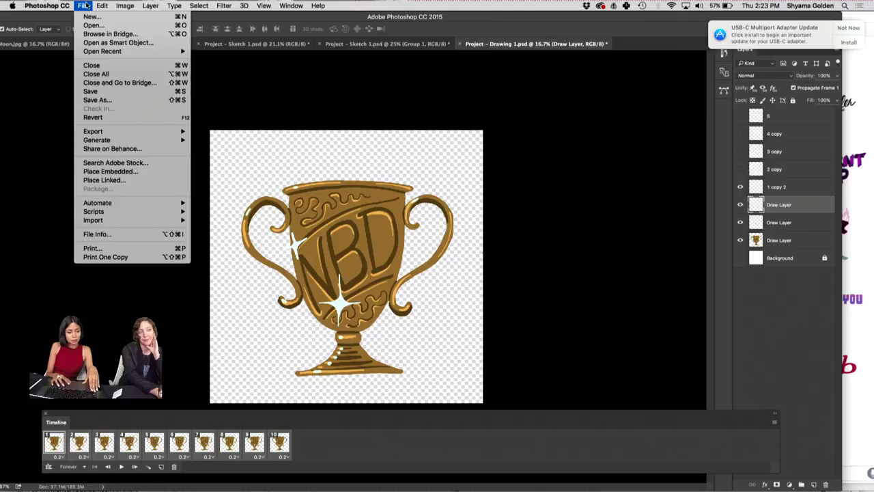
mouse_move(93, 132)
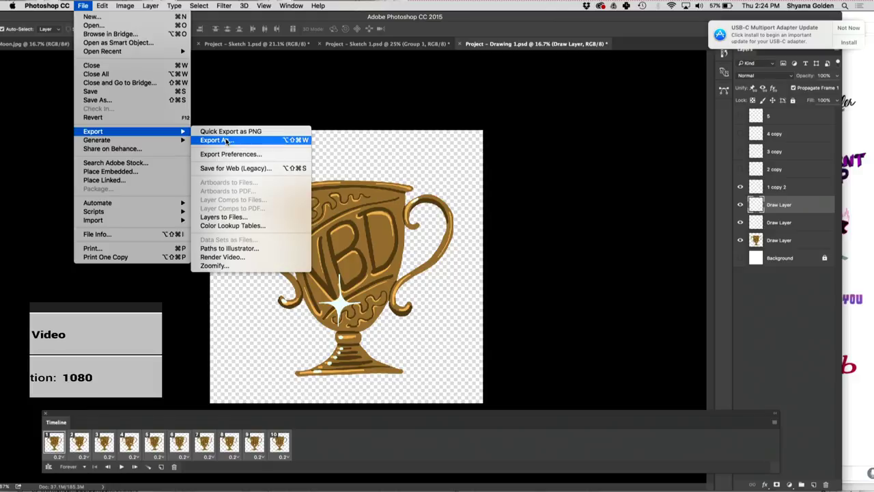
left_click(226, 171)
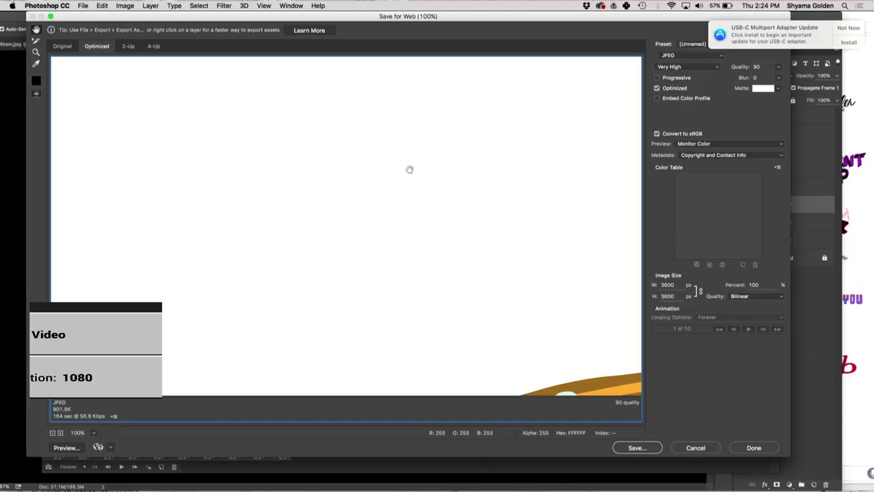
left_click(672, 55)
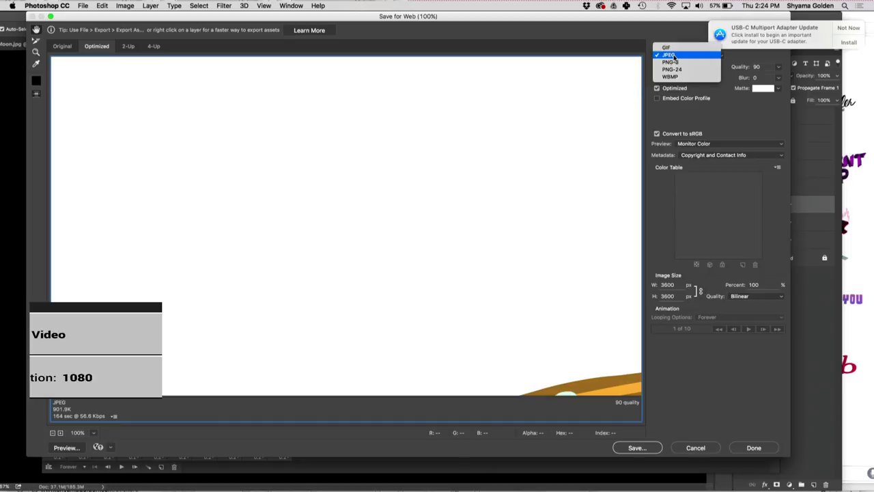
left_click(672, 55)
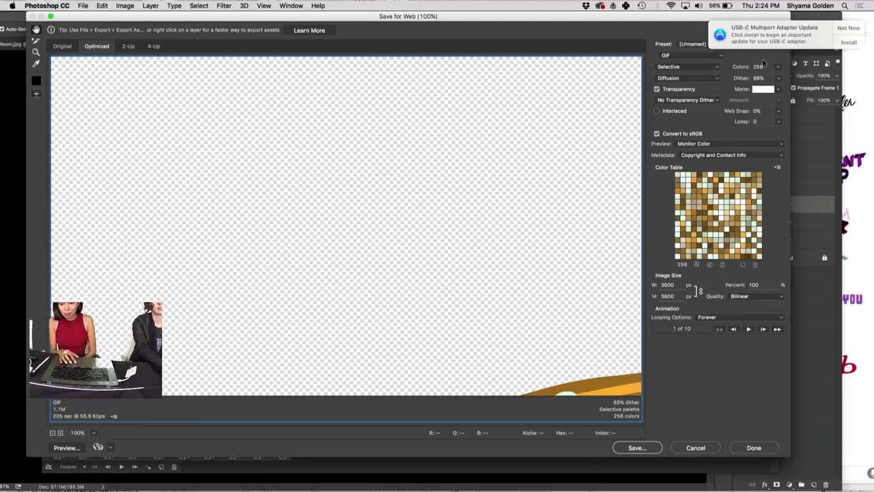
double_click(683, 285)
type("500")
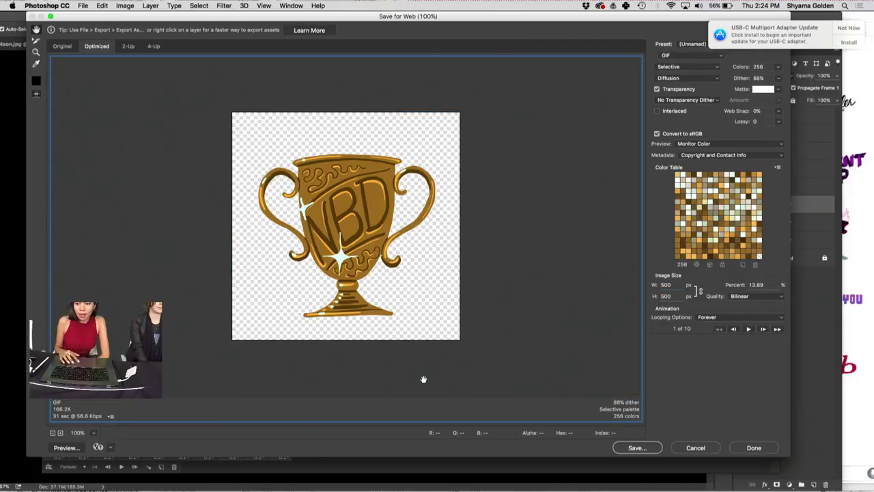
- Preview the GIF in the browser, move the browser window out of the way, and return to the Save for Web settings
left_click(65, 447)
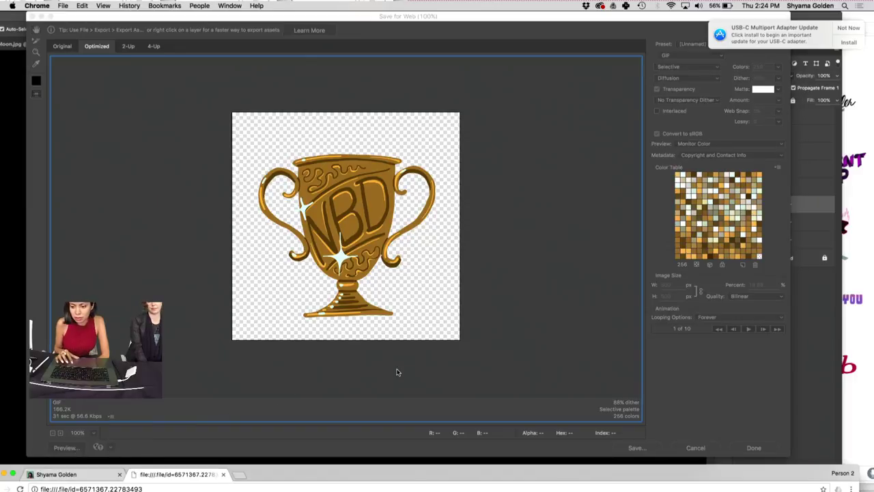
left_click_drag(405, 469, 387, 485)
left_click(666, 362)
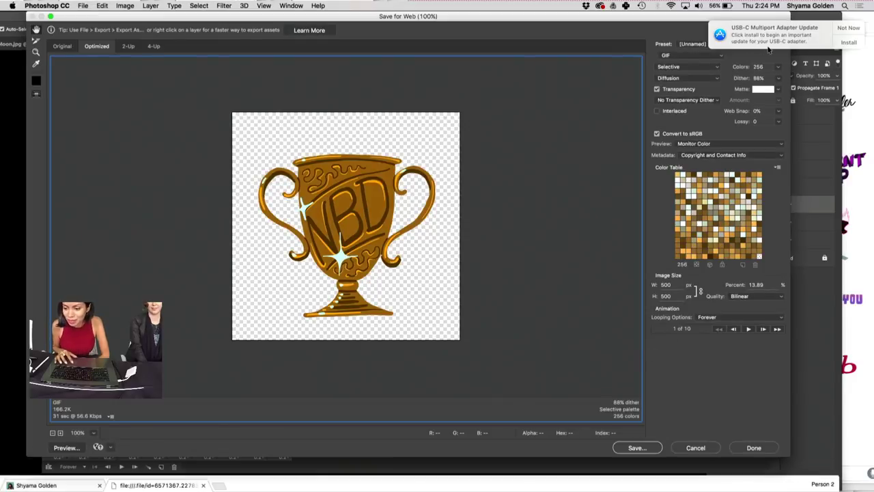
- Set the GIF's matte to White and play the animation in the export preview
left_click(780, 89)
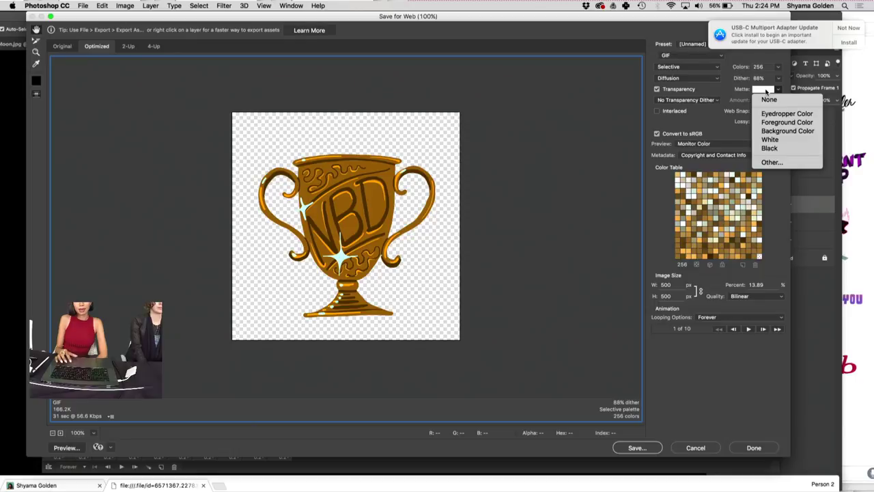
left_click(770, 139)
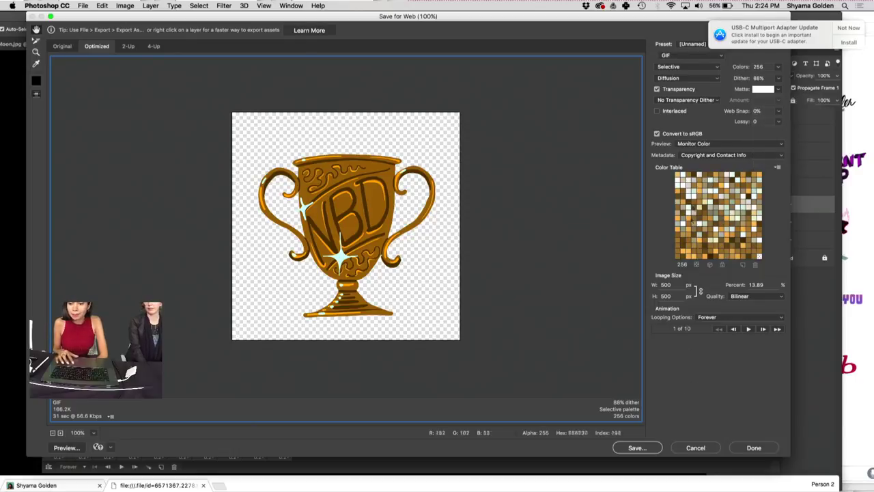
left_click(748, 329)
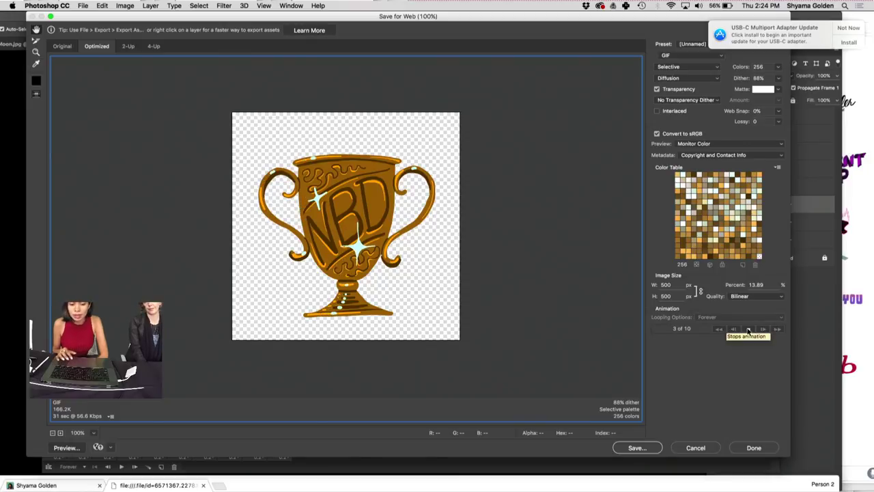
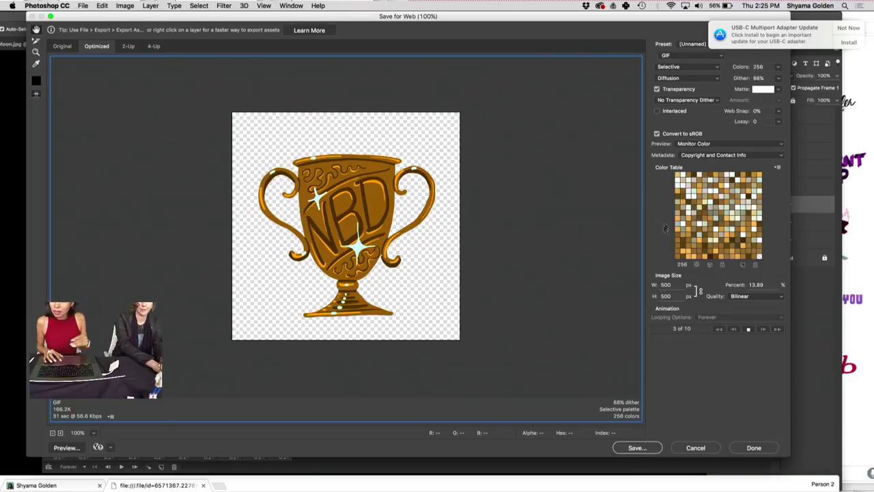
- Try the GIF with 64 and 16 colors, and settle on 32 colors
left_click(778, 67)
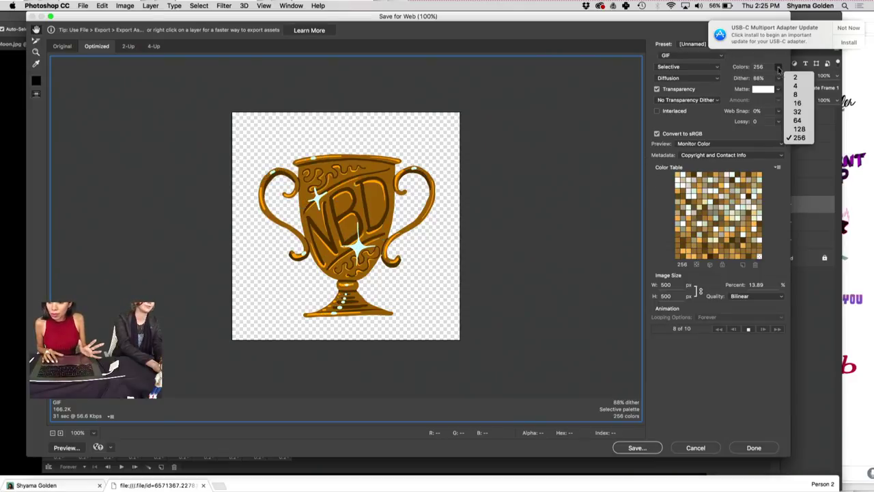
left_click(797, 120)
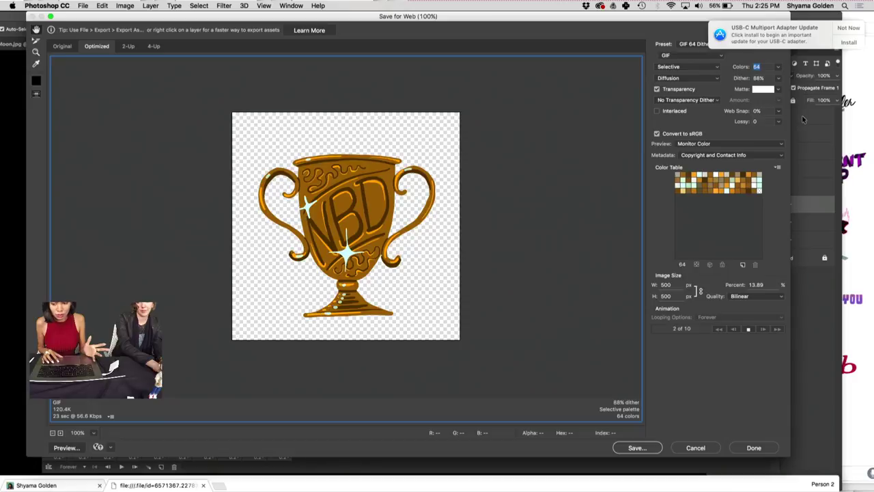
left_click(705, 185)
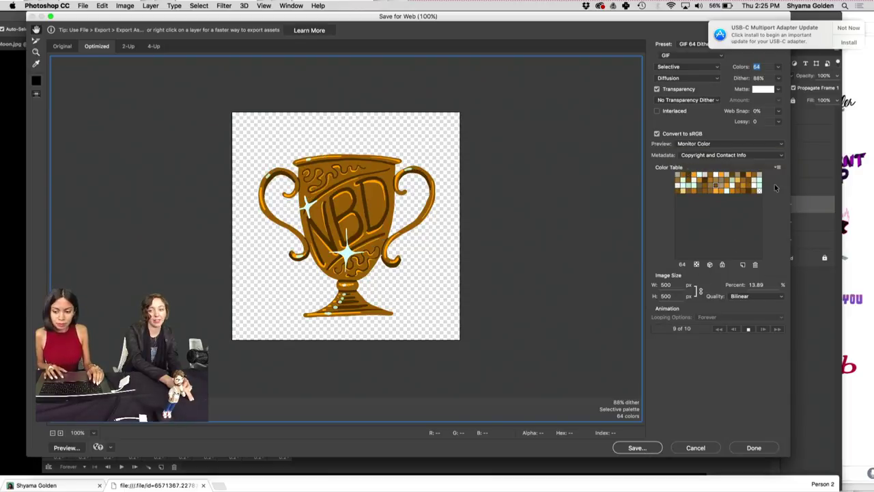
left_click(778, 66)
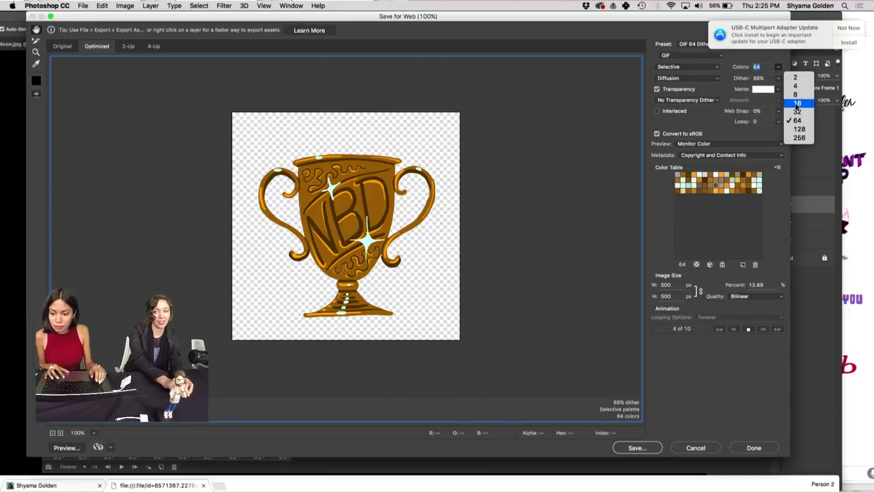
left_click(794, 103)
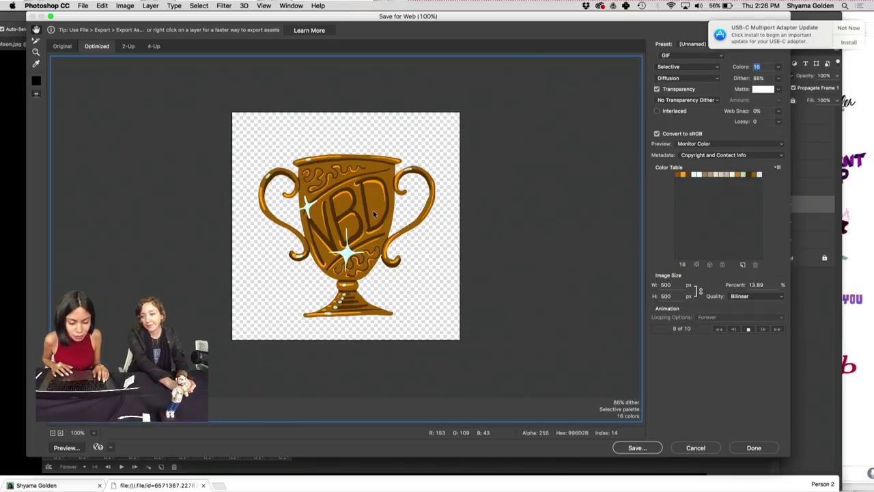
left_click(779, 67)
left_click(796, 111)
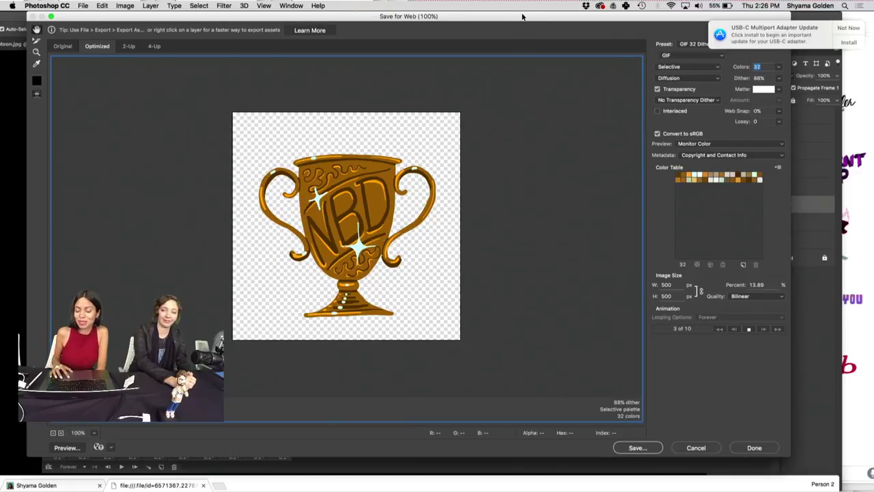
- Save the optimized GIF to the Desktop as nbd.gif
left_click(637, 449)
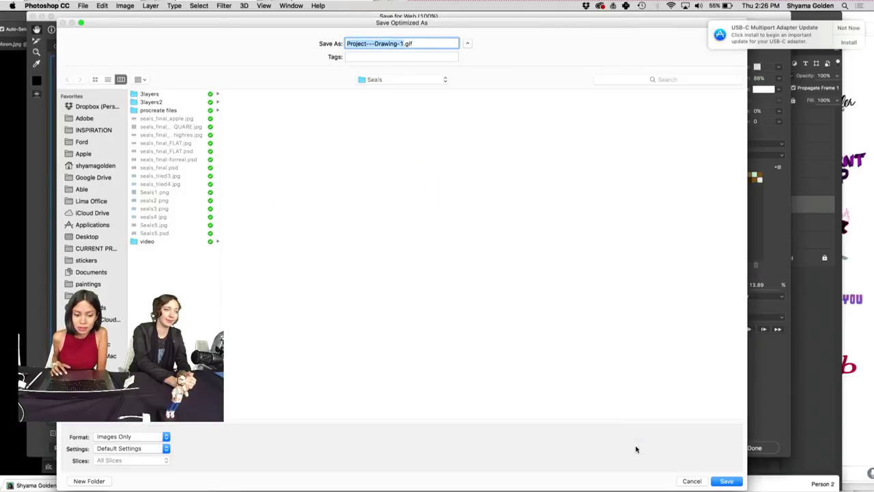
left_click(88, 237)
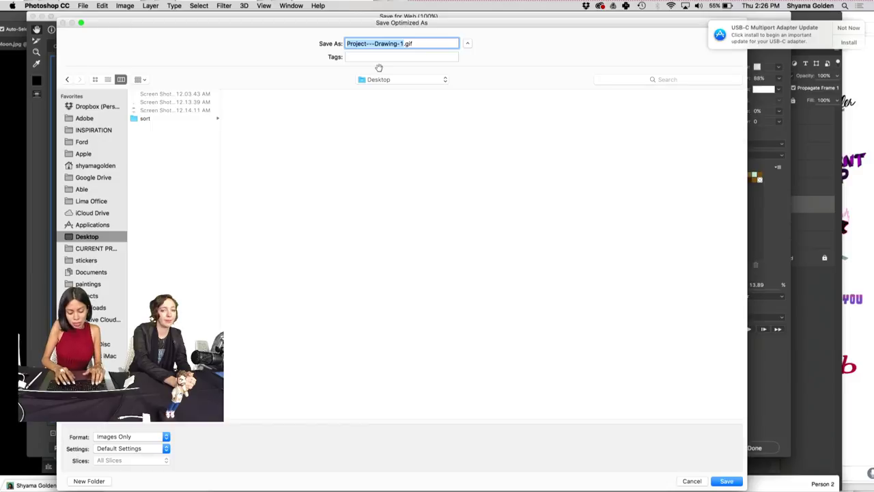
type("nod")
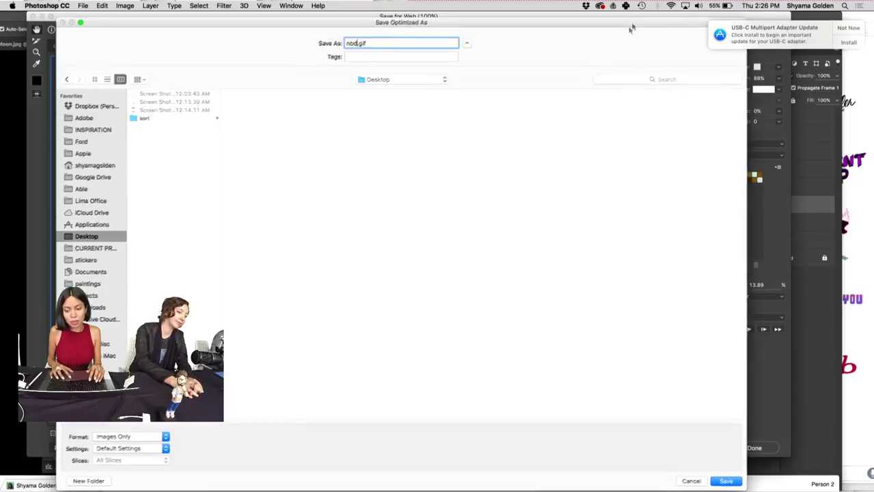
left_click_drag(628, 25, 418, 252)
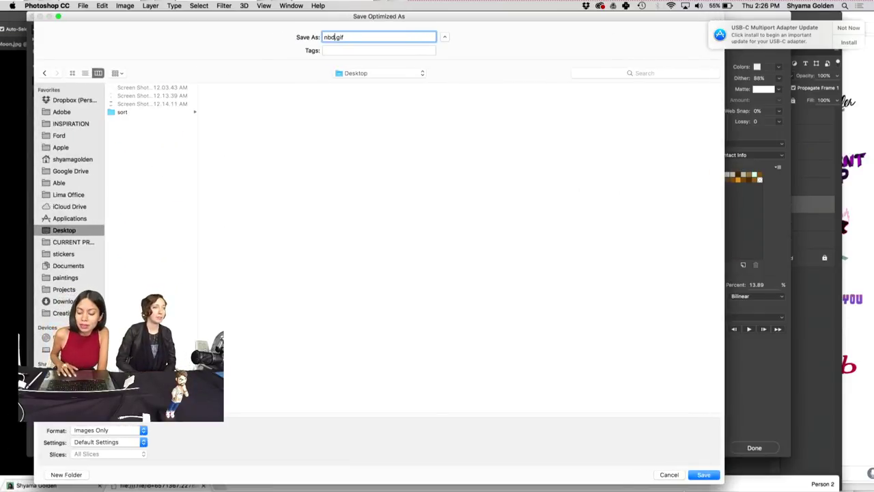
left_click(703, 474)
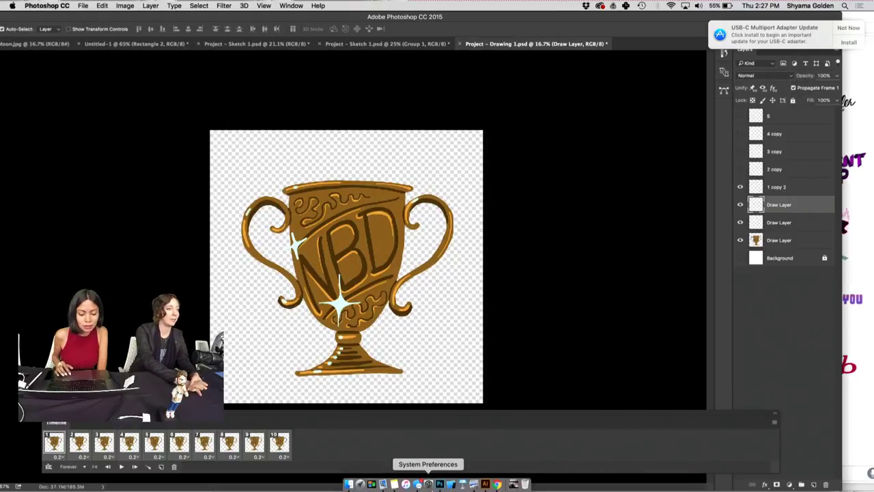
- Switch to Finder, show the Desktop folder, and open nbd.gif in the Chrome window
left_click(349, 484)
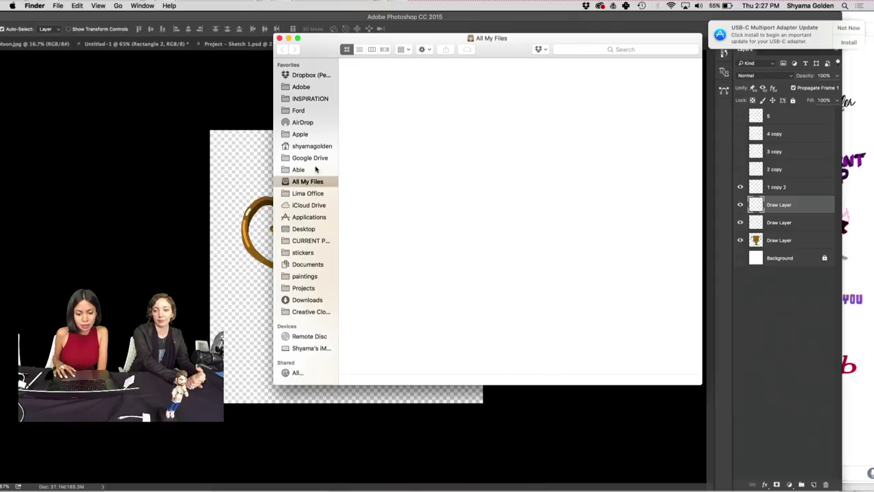
left_click(307, 229)
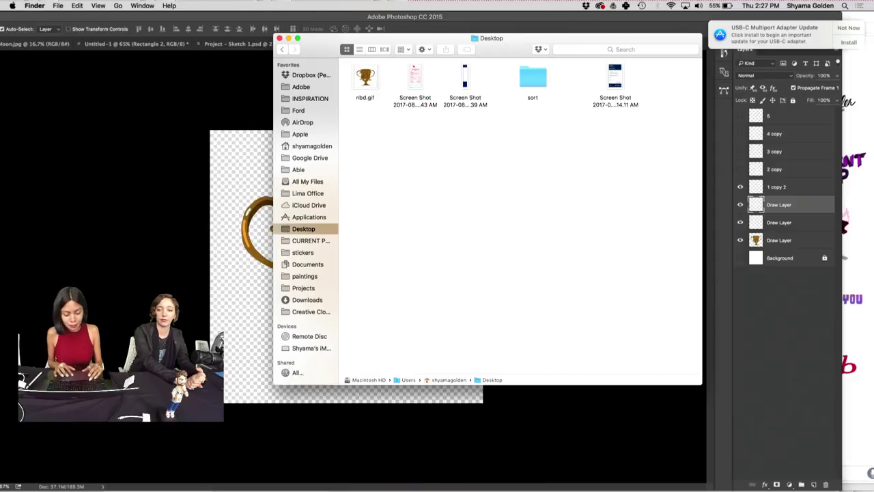
mouse_move(348, 486)
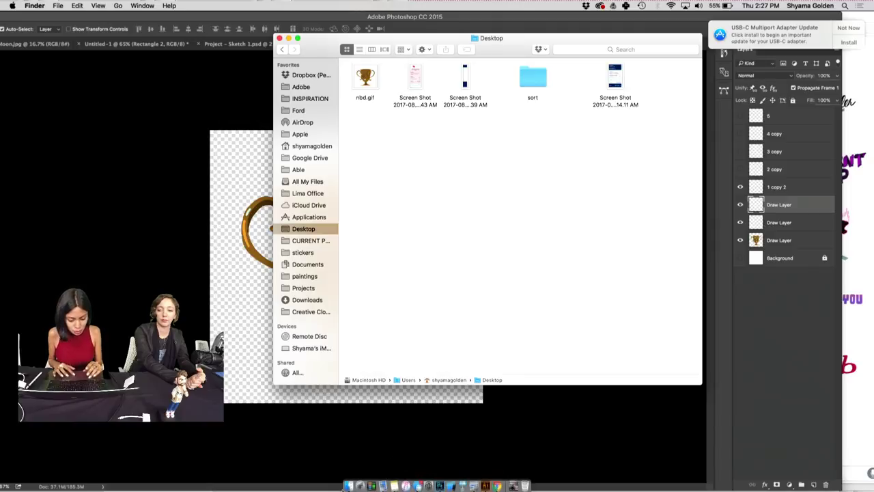
left_click(497, 485)
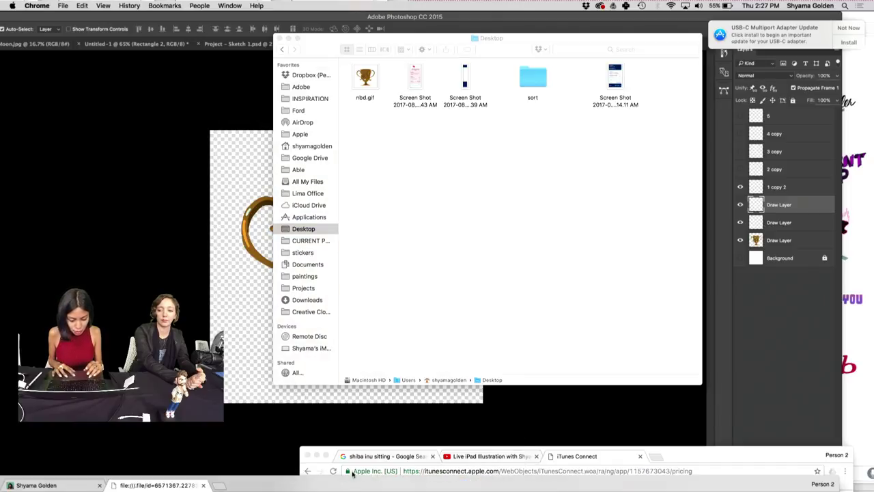
left_click_drag(354, 482, 384, 167)
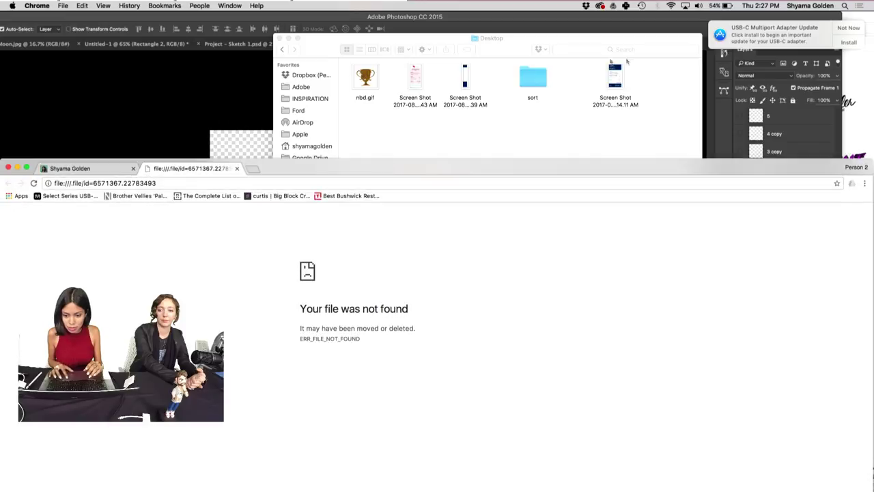
left_click_drag(375, 72, 331, 225)
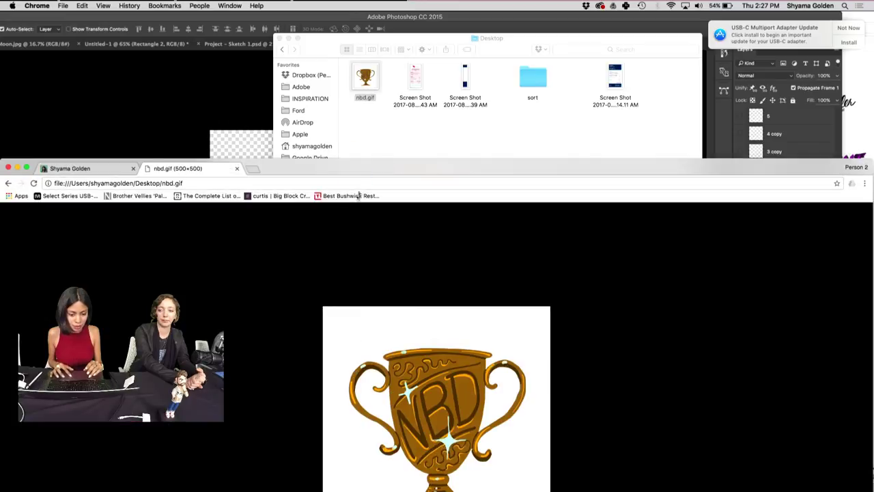
- Raise the Chrome window to watch the whole trophy animation, and move it back out of the way
left_click_drag(349, 168, 344, 69)
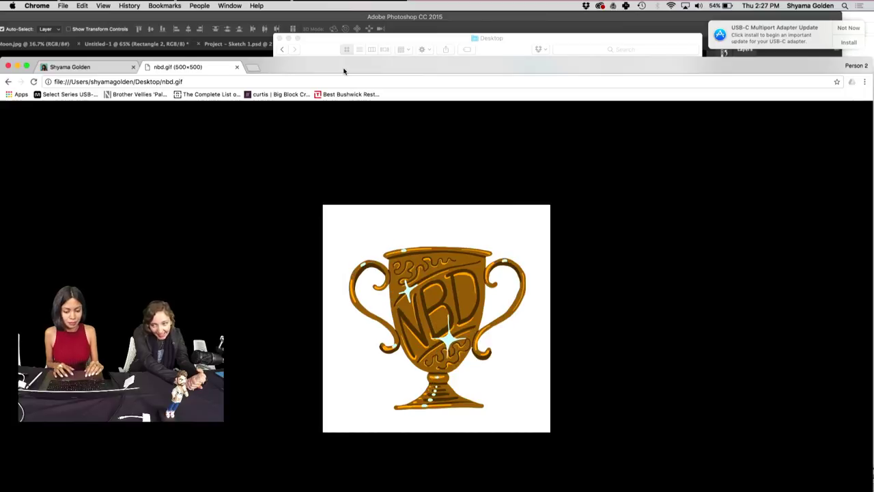
left_click_drag(347, 70, 349, 64)
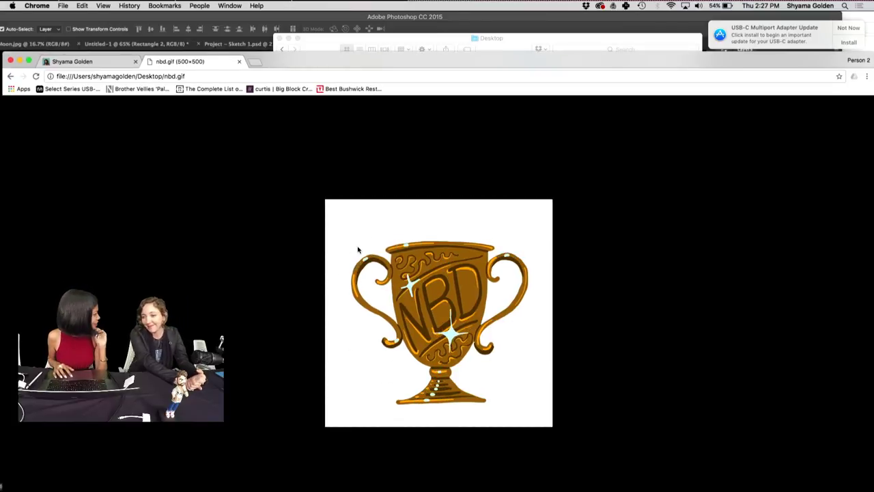
left_click_drag(374, 65, 659, 456)
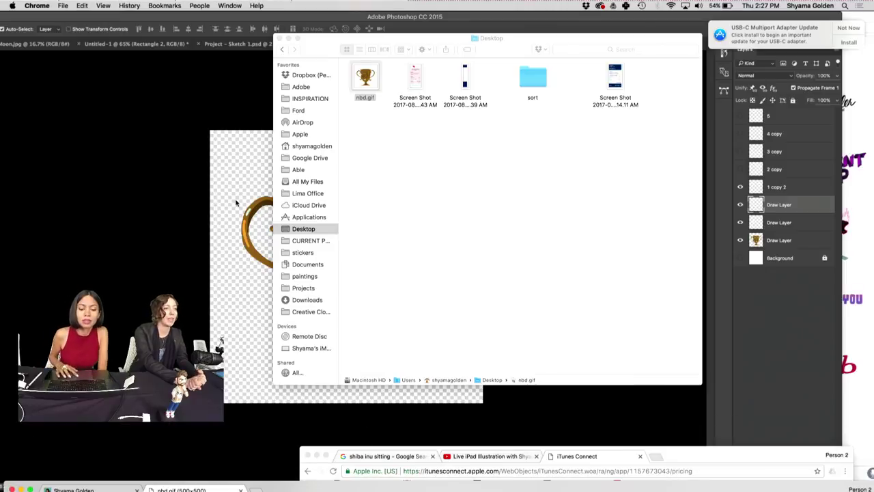
- Clear the Finder window out of the way by minimizing it, and expand the Photoshop window with the trophy drawing
left_click_drag(324, 43, 164, 306)
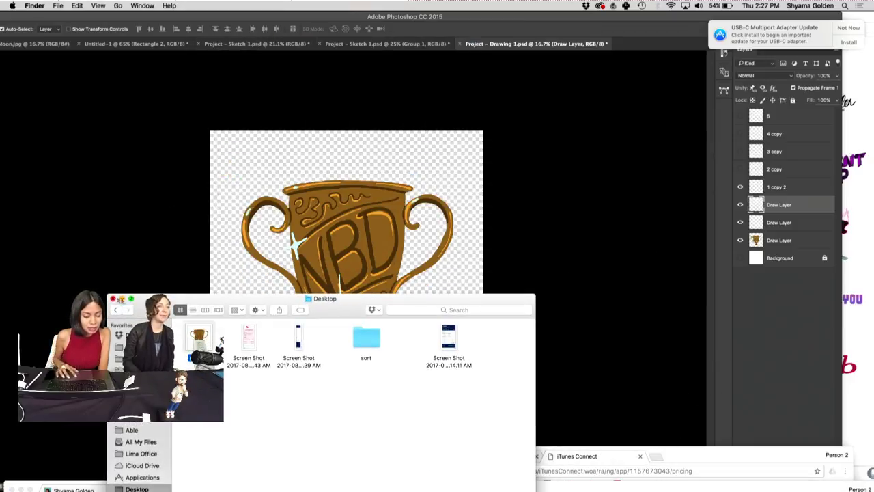
left_click(122, 299)
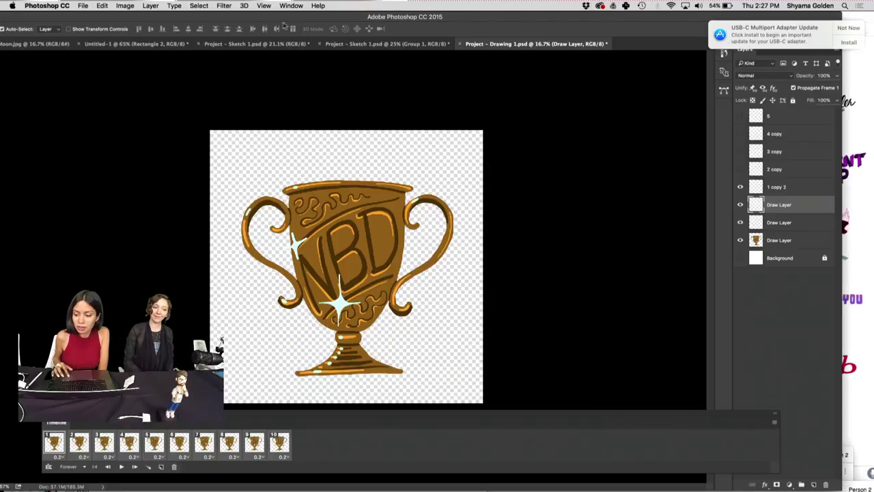
double_click(81, 16)
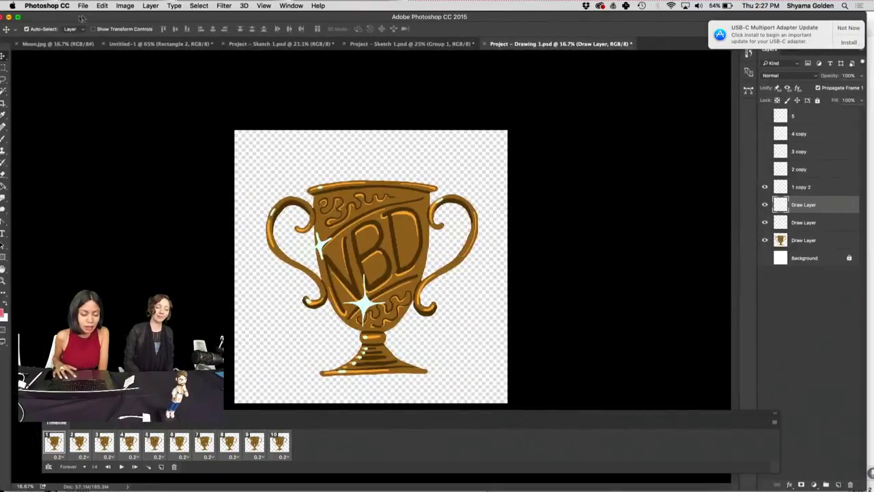
- Look over the available export options and show the first two frames of the trophy animation
left_click(82, 5)
mouse_move(101, 133)
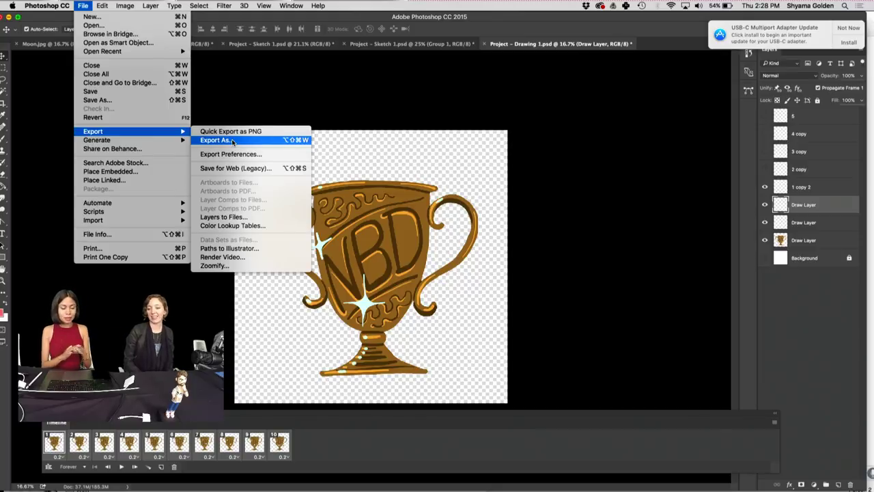
left_click(232, 141)
left_click(65, 443)
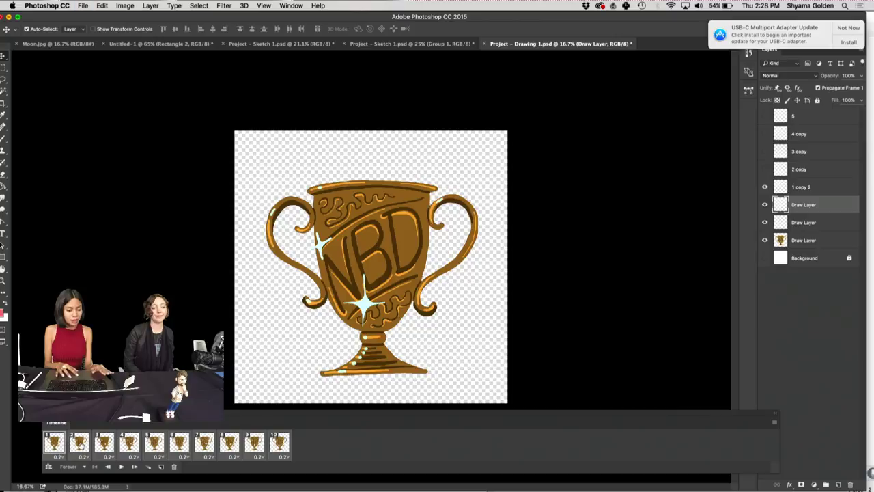
left_click(85, 442)
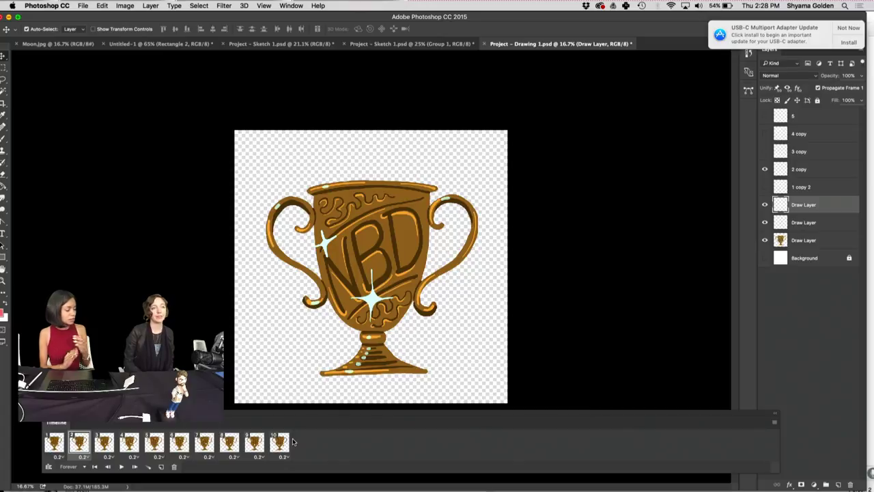
left_click(83, 6)
left_click(194, 309)
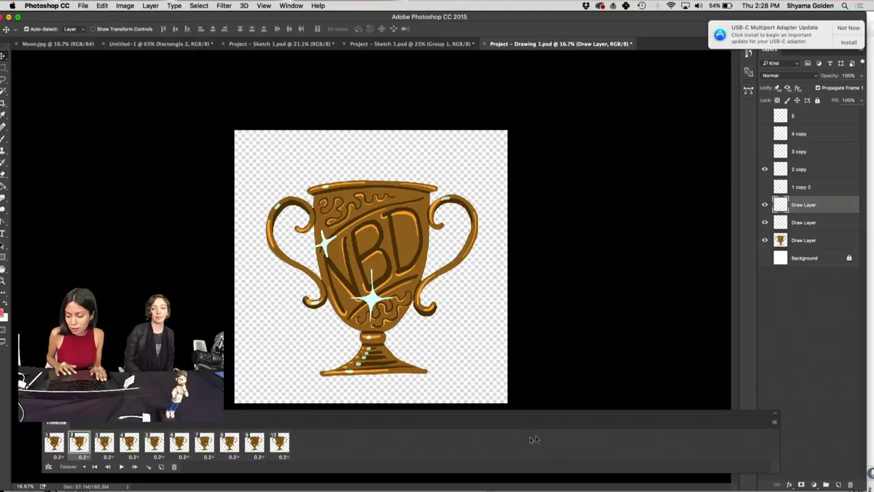
left_click(775, 421)
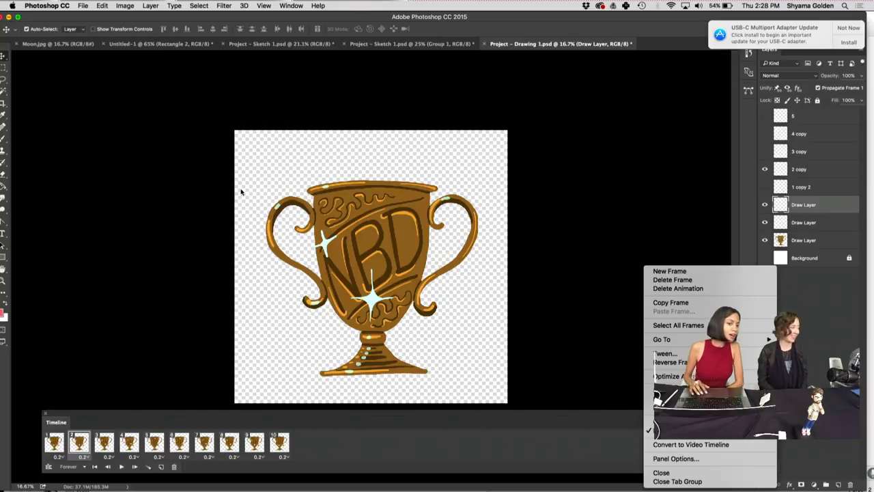
left_click(83, 6)
left_click(83, 5)
mouse_move(99, 132)
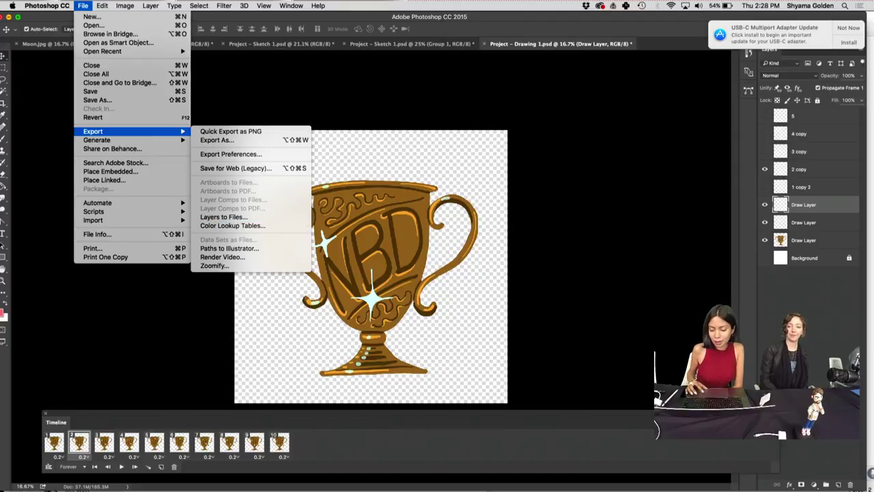
key("Escape")
- Turn on the timeline option Create New Layer for Each New Frame
left_click(773, 416)
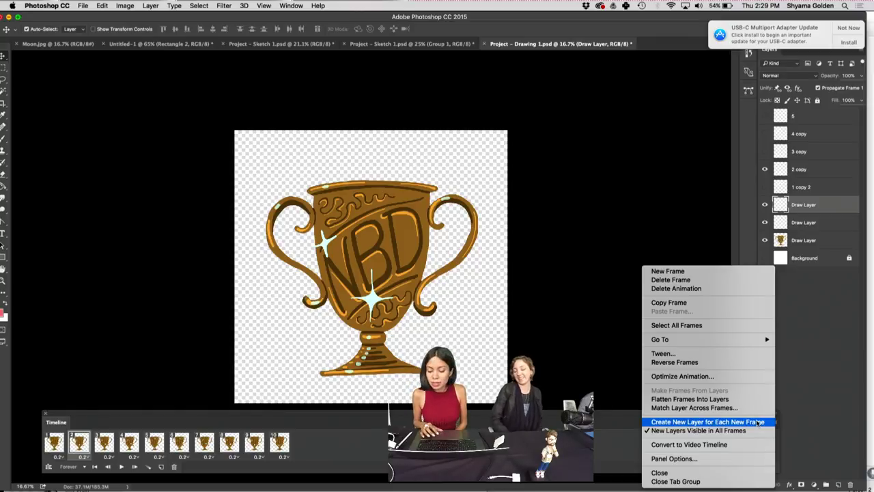
left_click(757, 422)
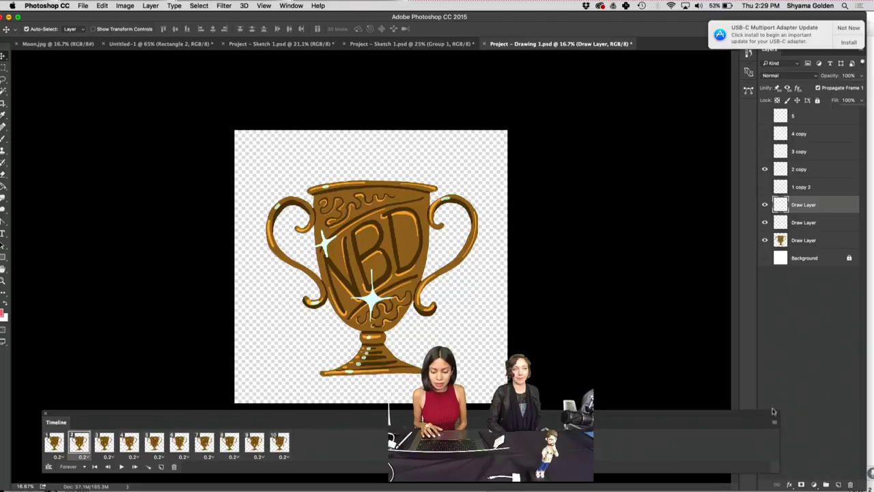
left_click(774, 420)
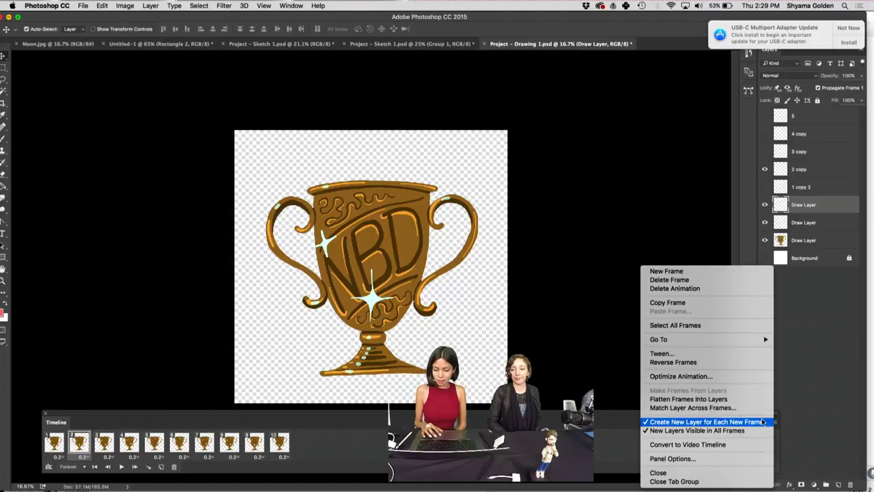
left_click(737, 422)
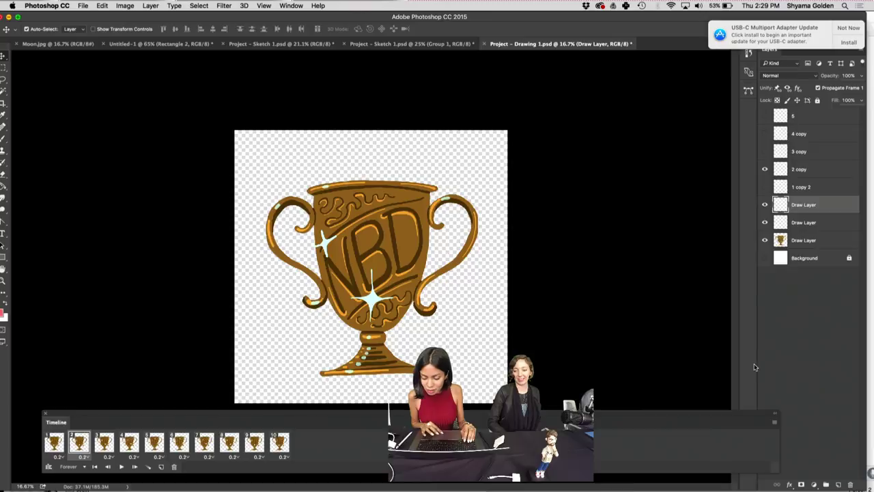
- Play the trophy animation in the timeline, stop it, and check the timeline's frame options
left_click(121, 467)
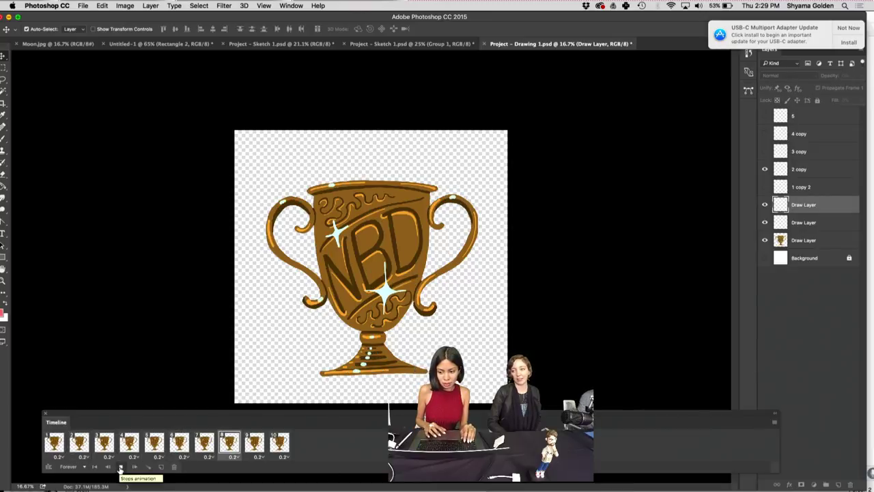
left_click(122, 466)
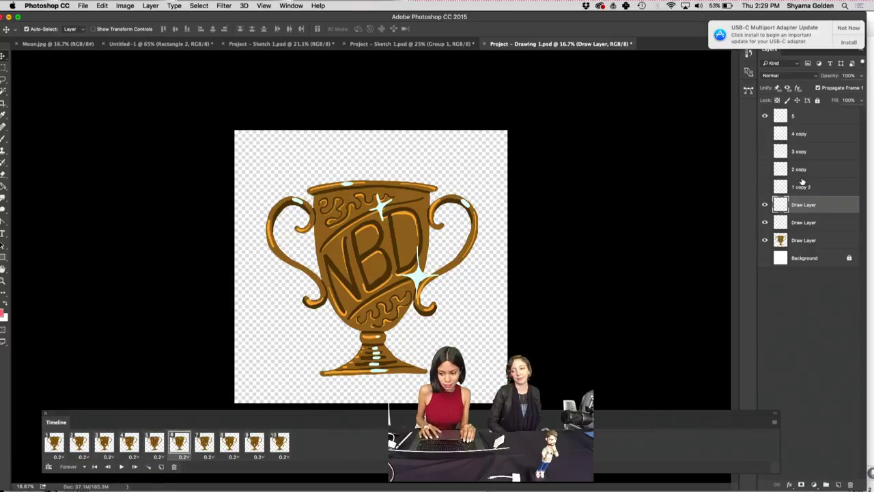
left_click(774, 422)
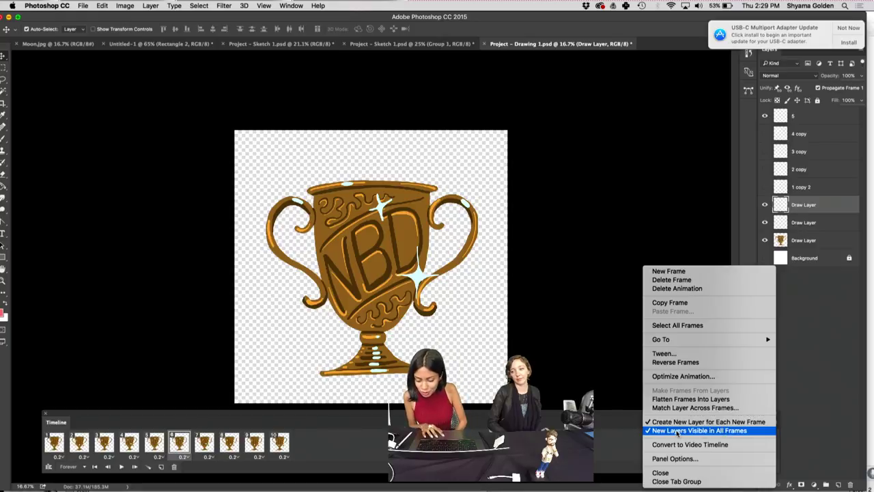
mouse_move(756, 341)
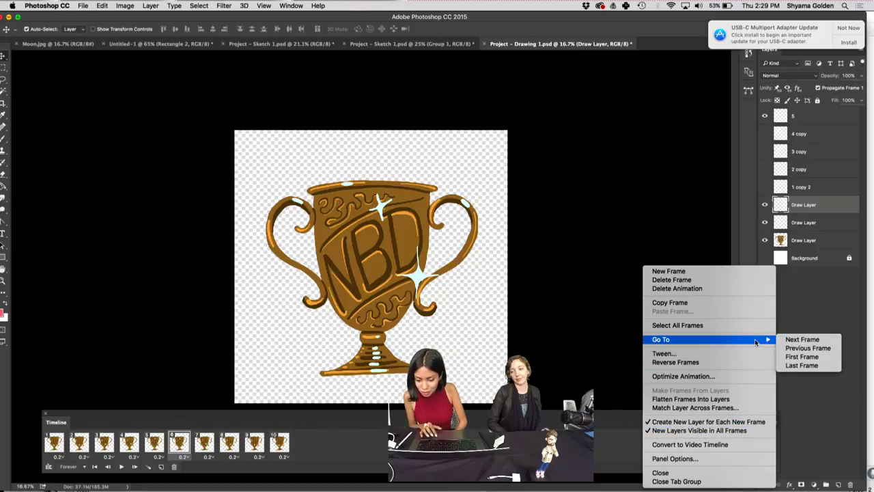
left_click(500, 263)
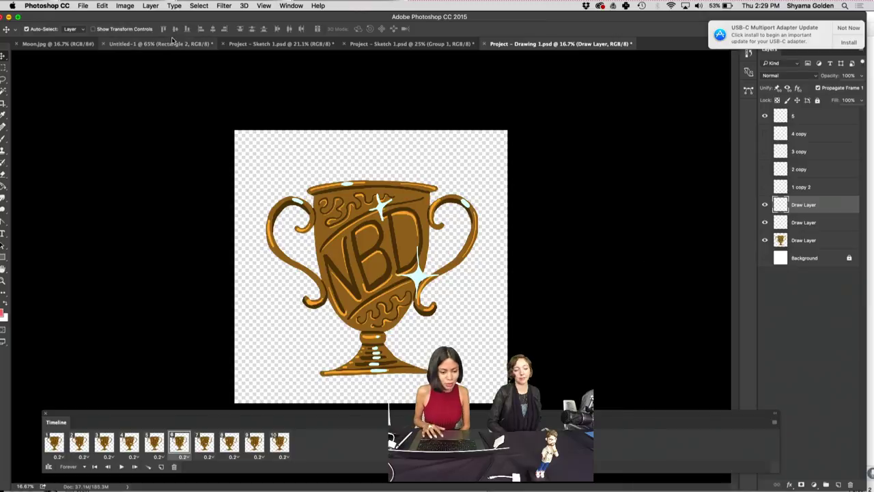
- Try Export As for the current trophy frame with the format set to PNG
left_click(82, 5)
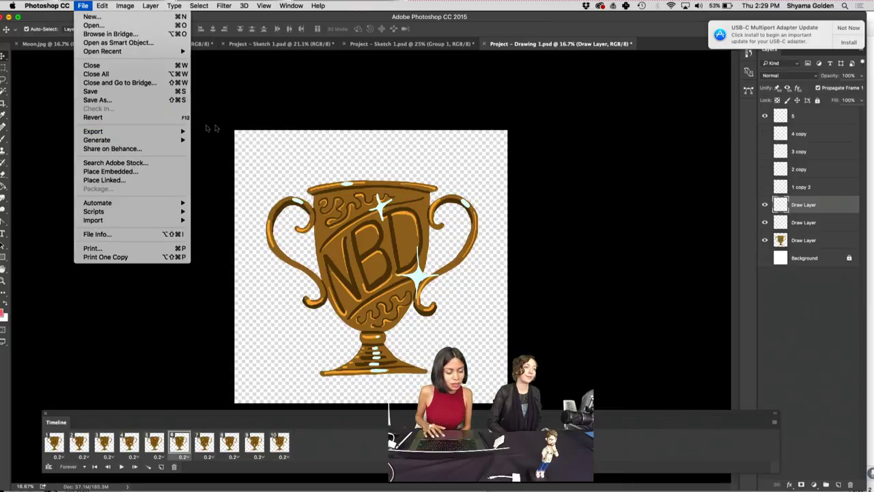
mouse_move(181, 131)
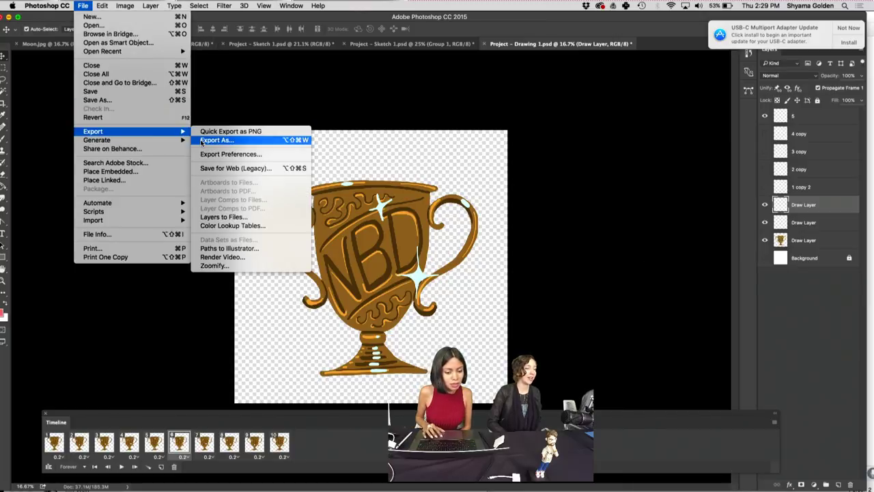
left_click(202, 142)
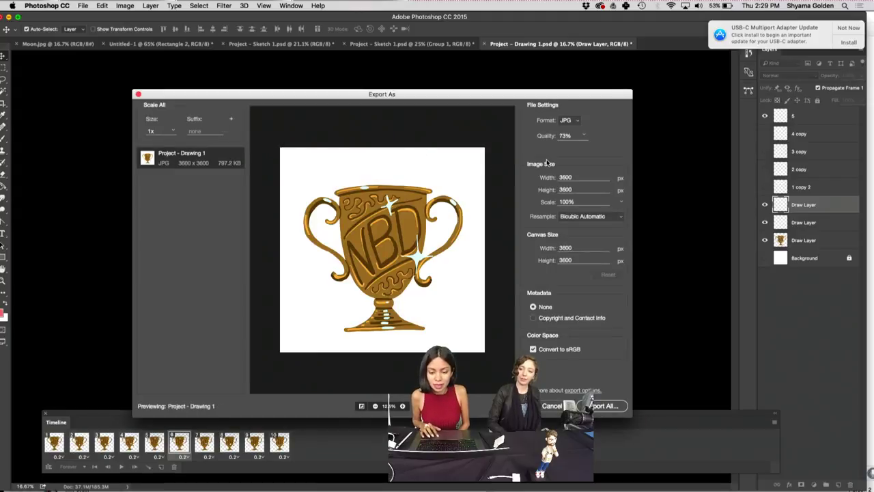
left_click(573, 121)
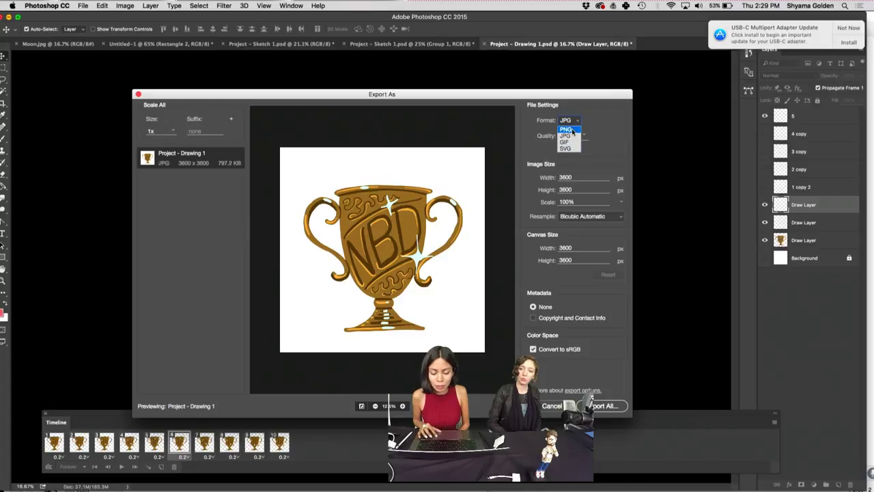
left_click(574, 131)
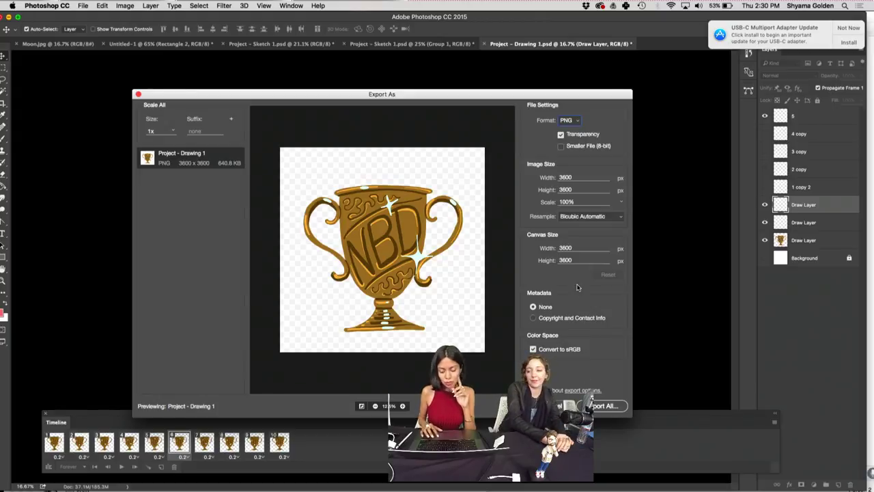
- Try a canvas width of 500 px for the PNG, restore it to 3600 px, and cancel the export
double_click(565, 248)
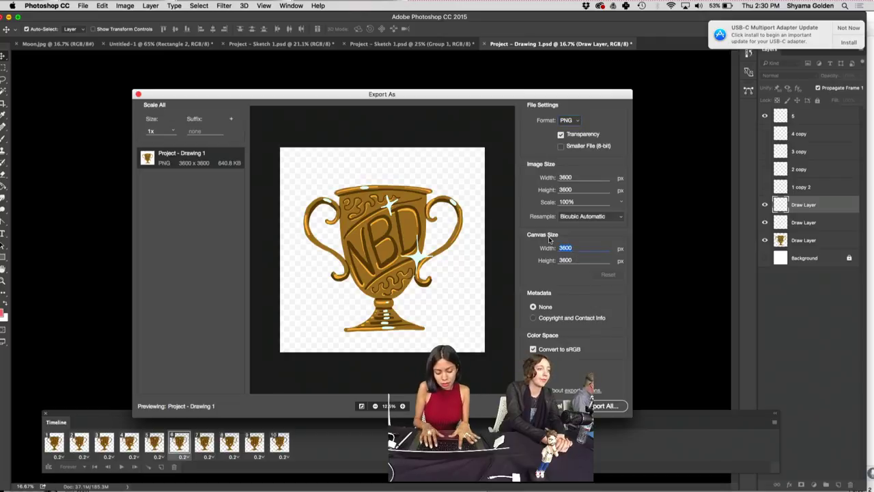
type("500")
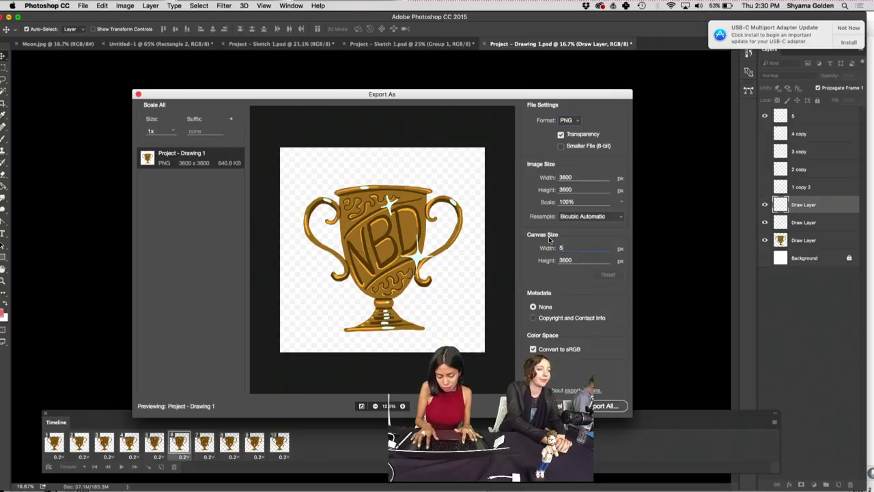
left_click(575, 260)
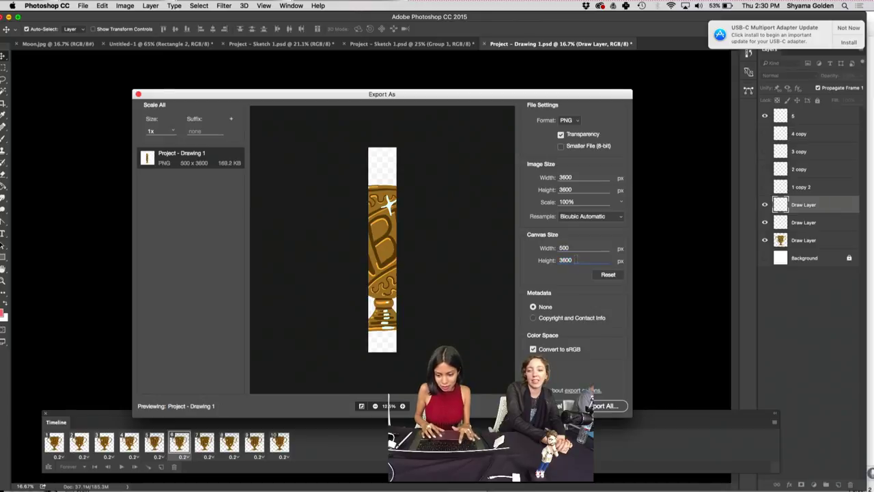
left_click(541, 248)
type("3600")
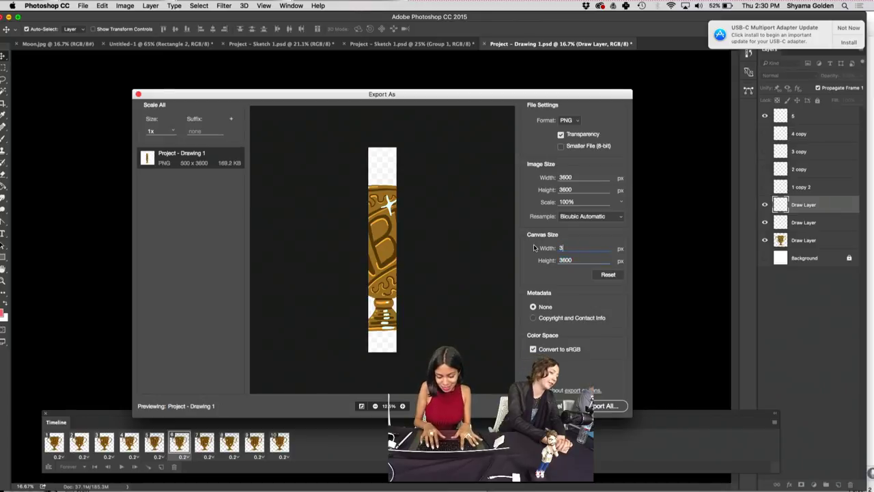
left_click(575, 260)
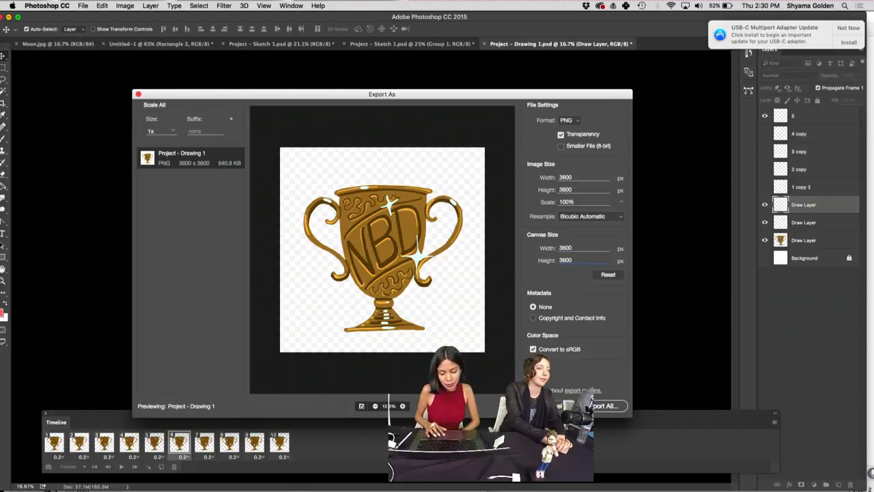
left_click(607, 406)
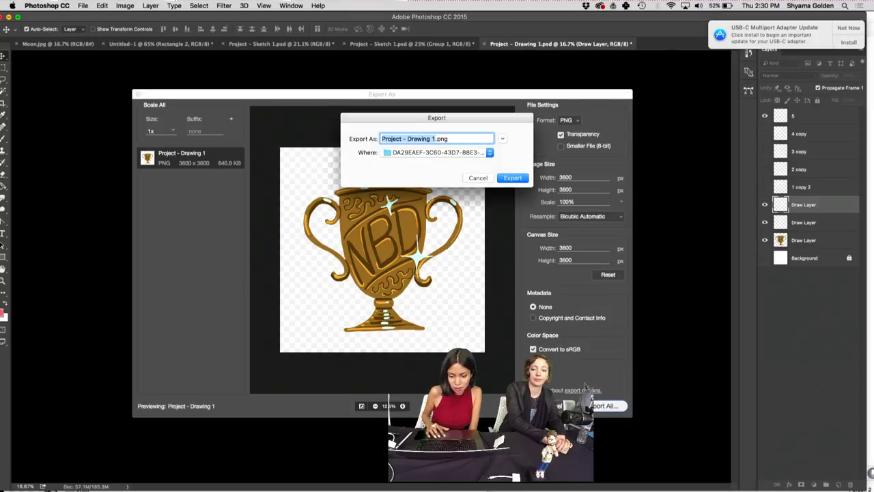
left_click(478, 177)
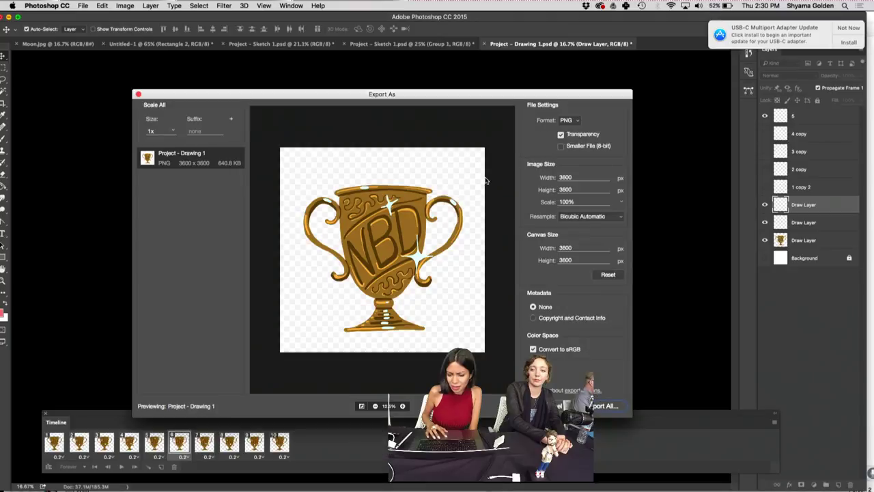
left_click(556, 406)
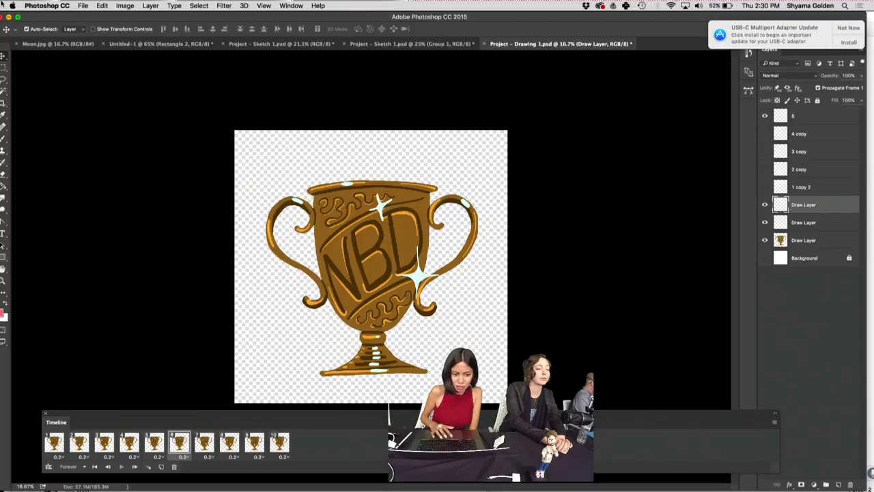
- Flatten the animation frames into separate layers
left_click(83, 5)
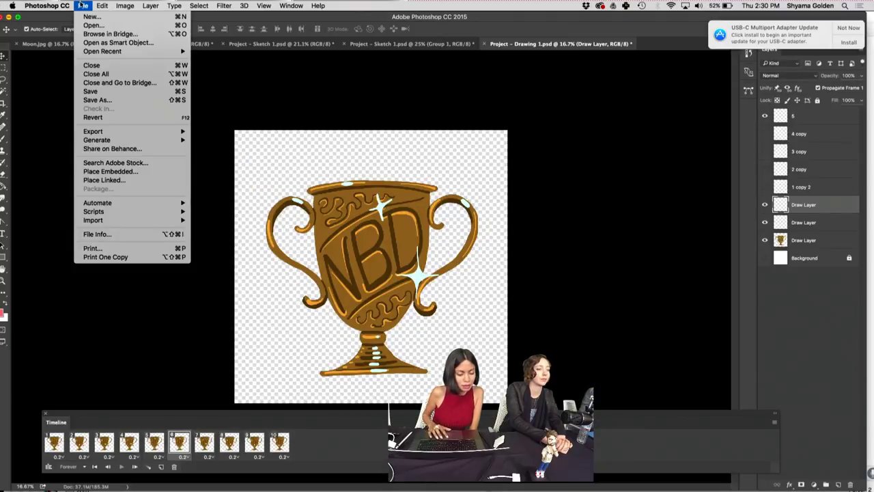
left_click(776, 426)
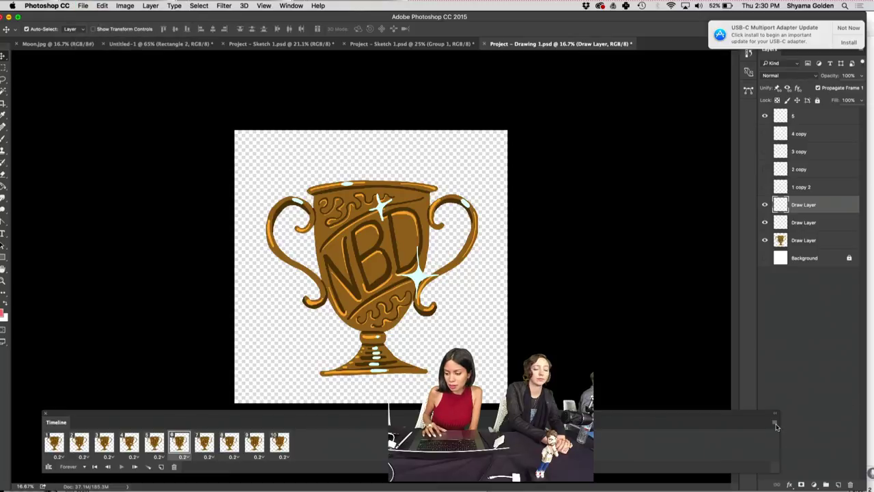
left_click(775, 424)
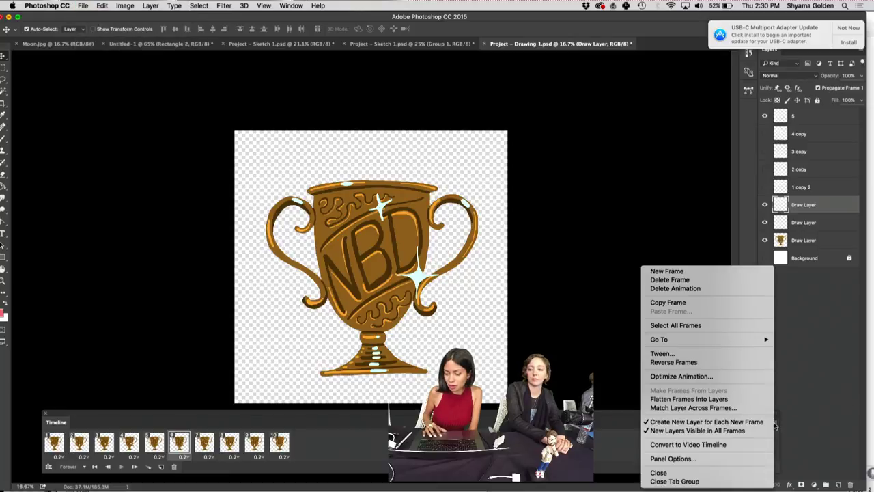
left_click(748, 399)
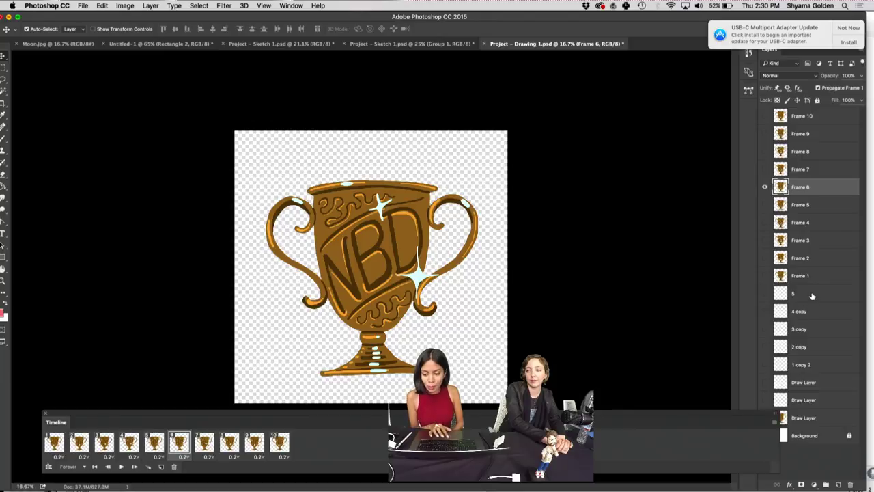
- Group the original drawing layers, from layer 5 down through Background, into one layer group
left_click(812, 295)
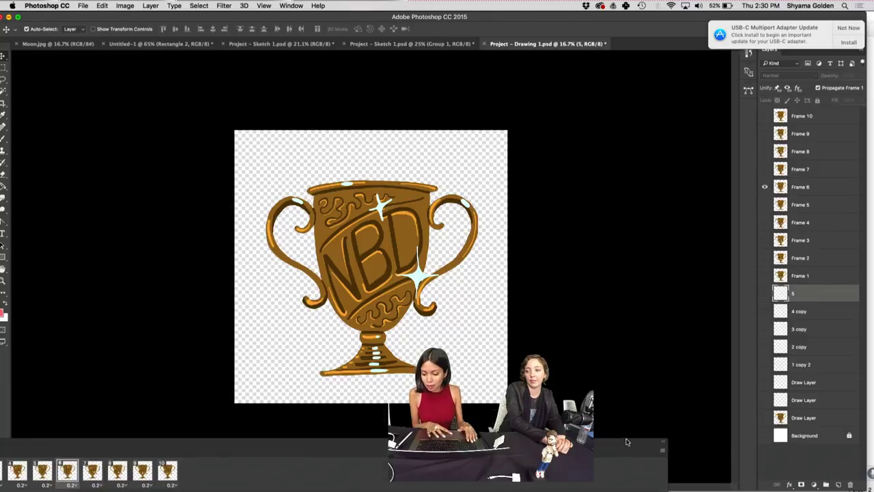
left_click(810, 419, "shift")
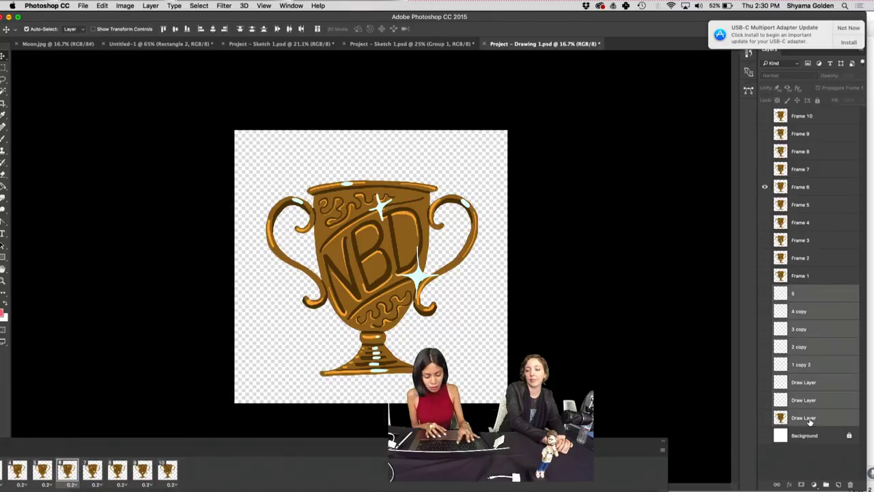
left_click(806, 435, "shift")
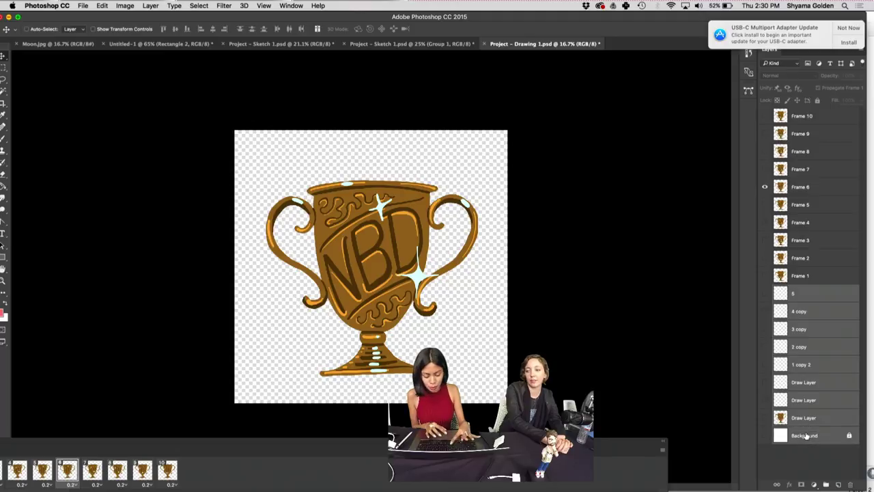
key("super+g")
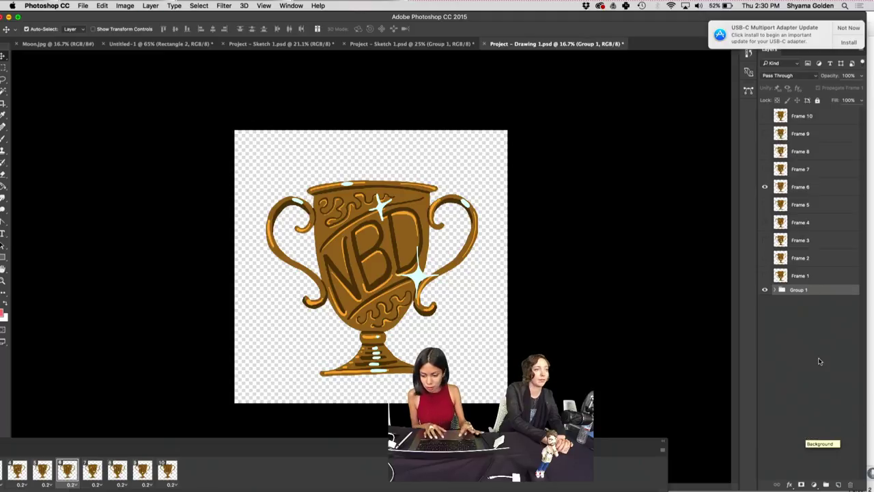
- Hide the Frame 6 layer, show Frame 1 and Group 1, and make Frame 1 the active layer
left_click(768, 189)
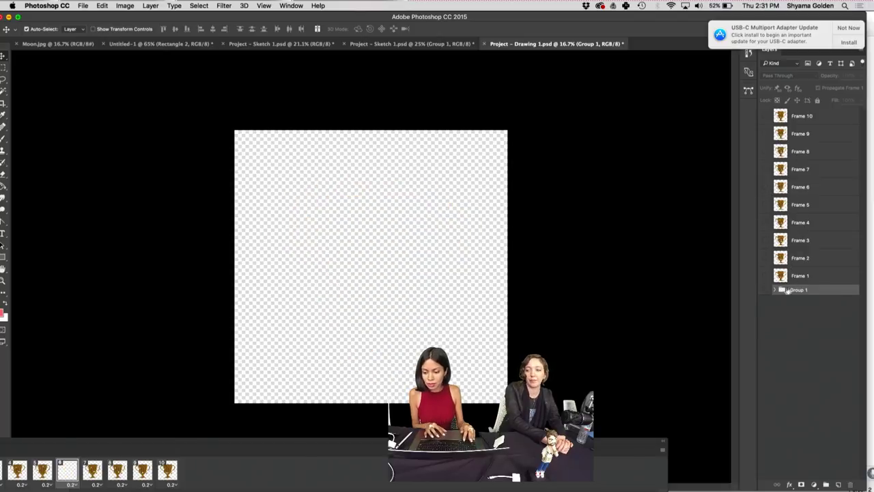
left_click(764, 275)
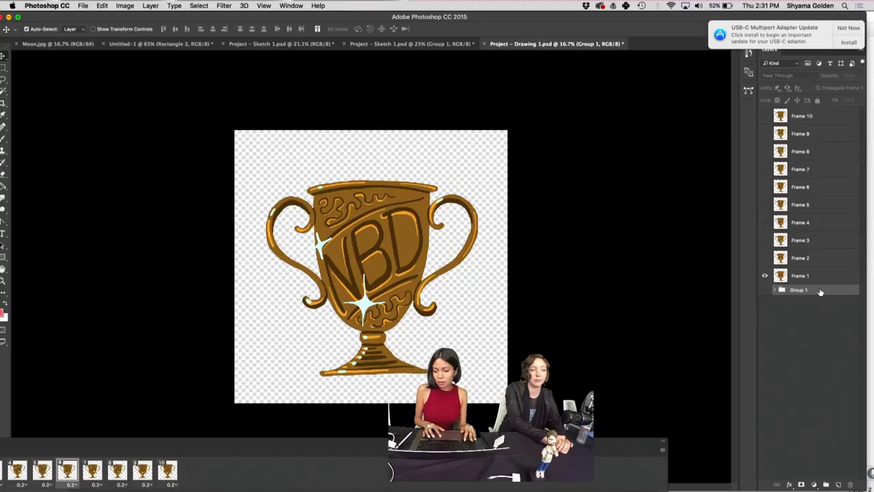
left_click(841, 425)
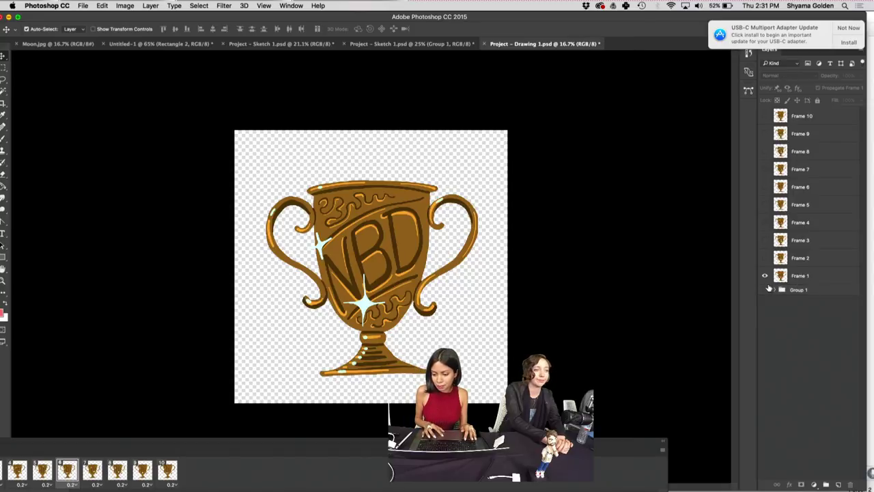
mouse_move(818, 293)
left_mouse_down()
mouse_move(816, 374)
mouse_move(811, 290)
left_mouse_up()
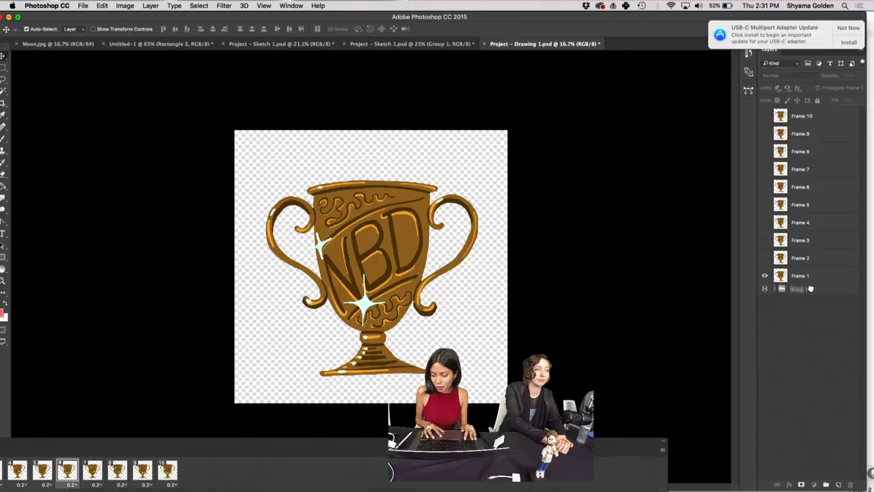
left_click(809, 275)
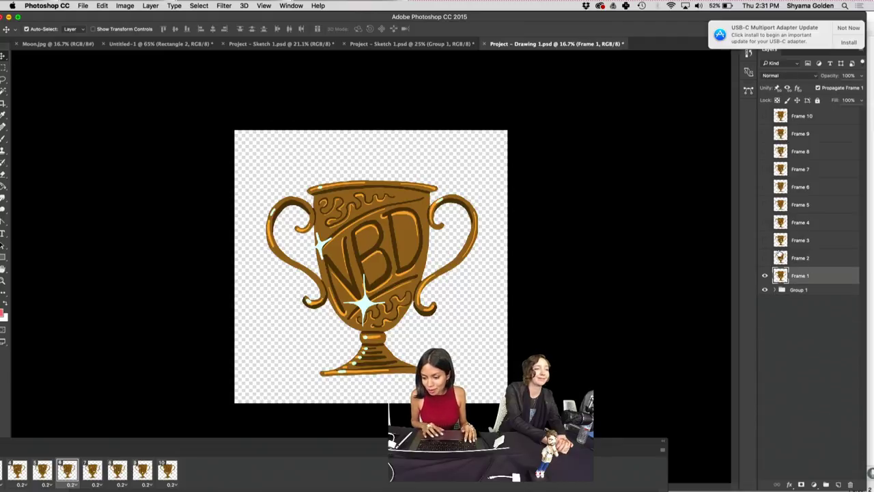
left_click(822, 291)
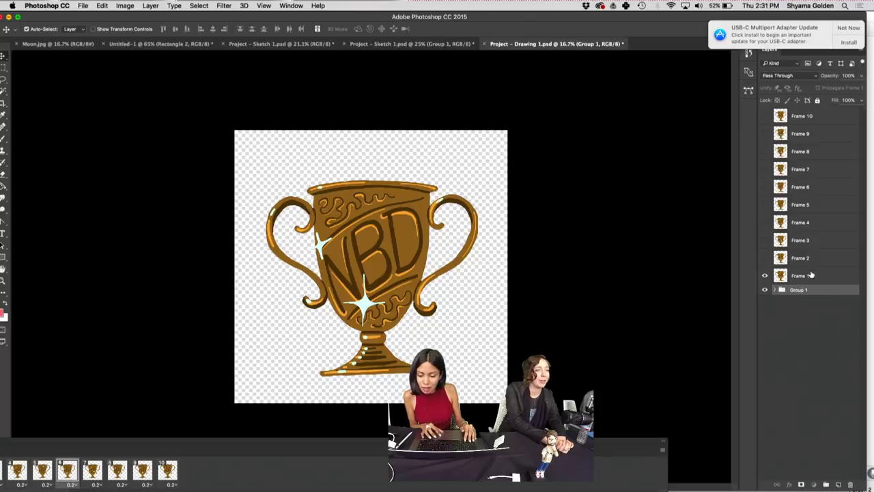
left_click(811, 275)
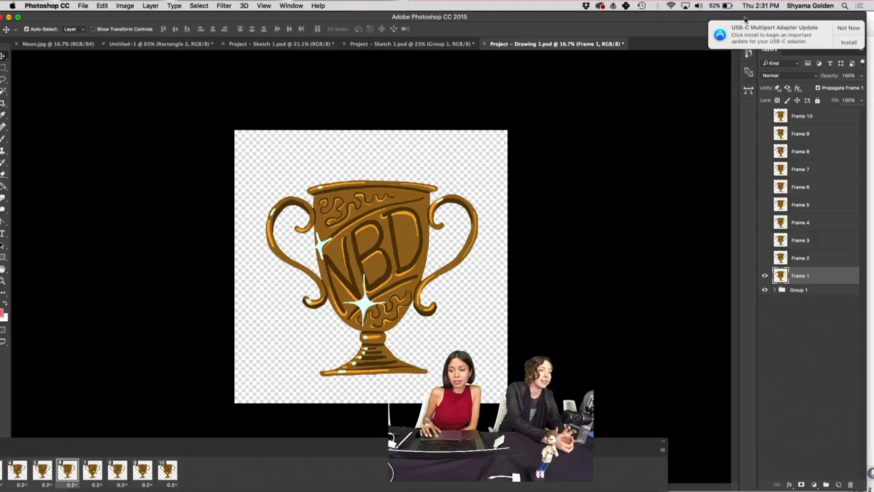
- Dismiss the adapter update notification and try a Quick Export As PNG of the Frame 1 layer
left_click_drag(744, 19, 735, 15)
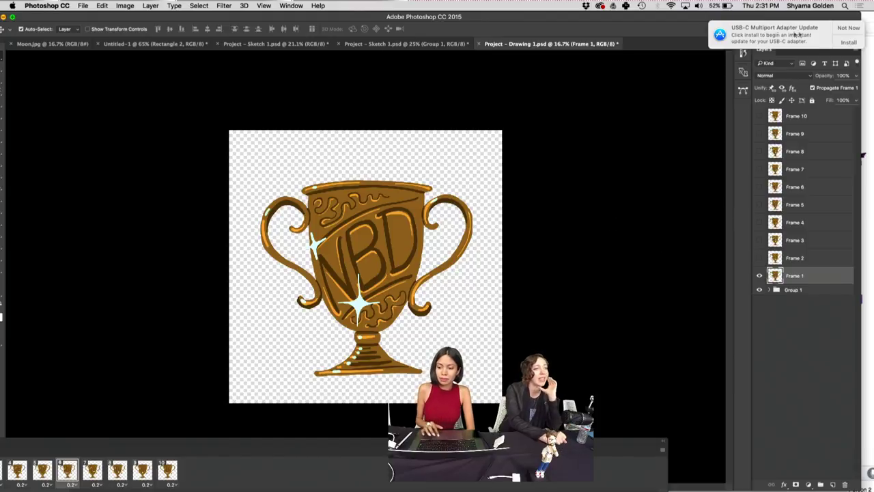
left_click(848, 28)
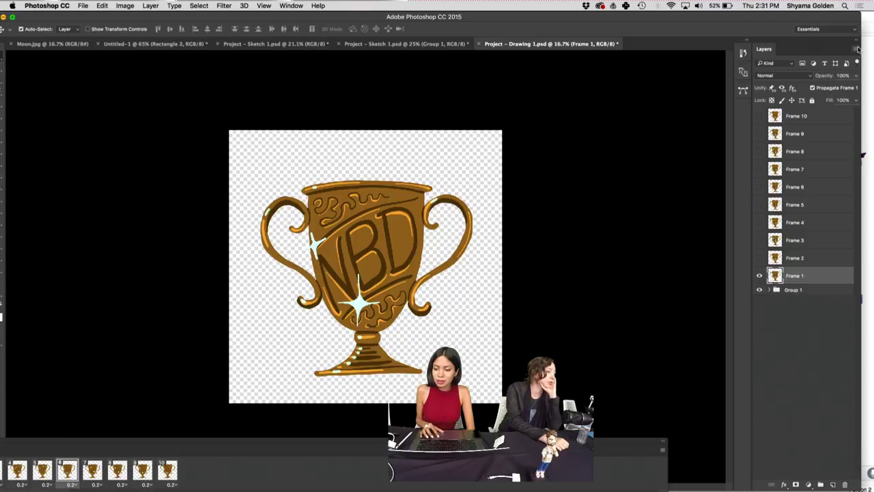
left_click(857, 49)
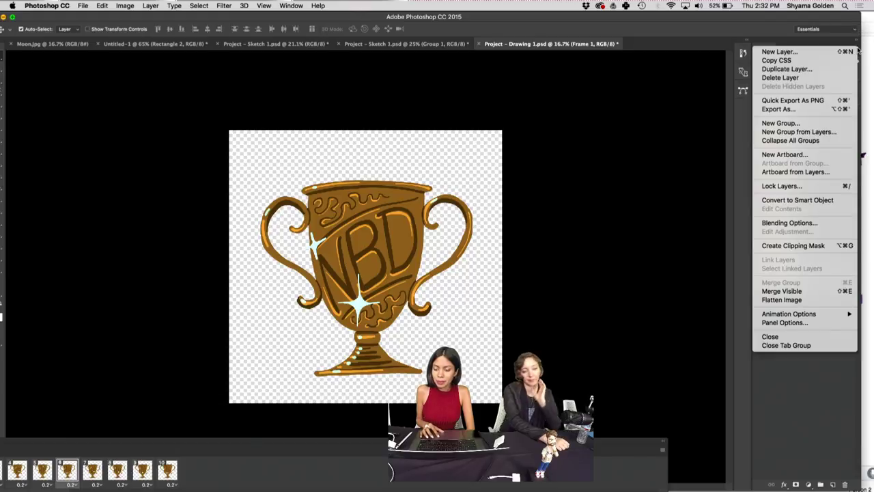
left_click(805, 101)
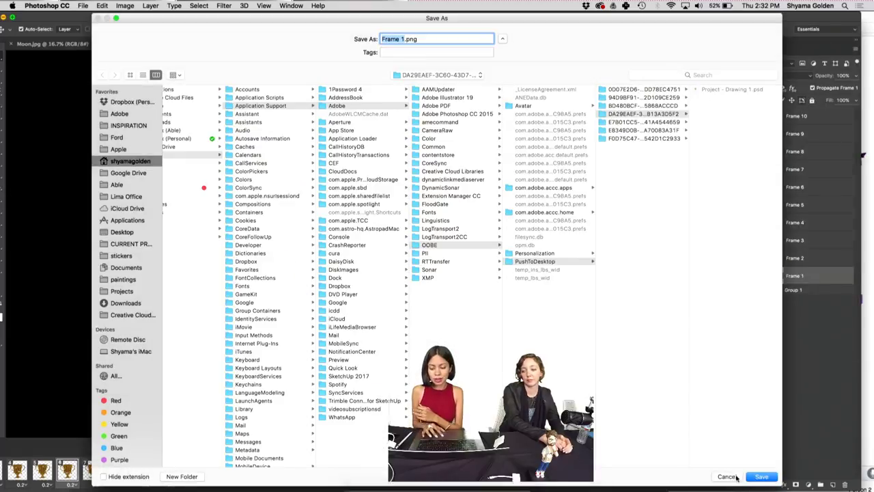
left_click(734, 480)
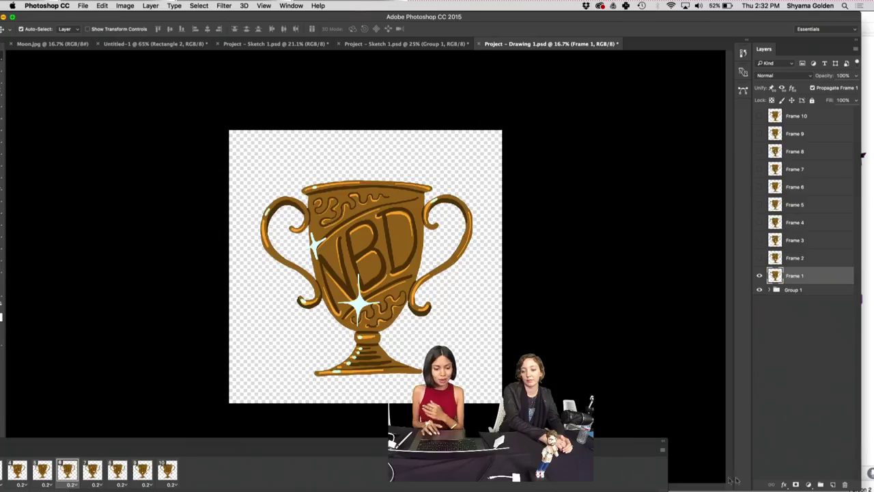
- Look through the export commands and check the Export As settings for the Frame 1 layer without exporting
left_click(88, 6)
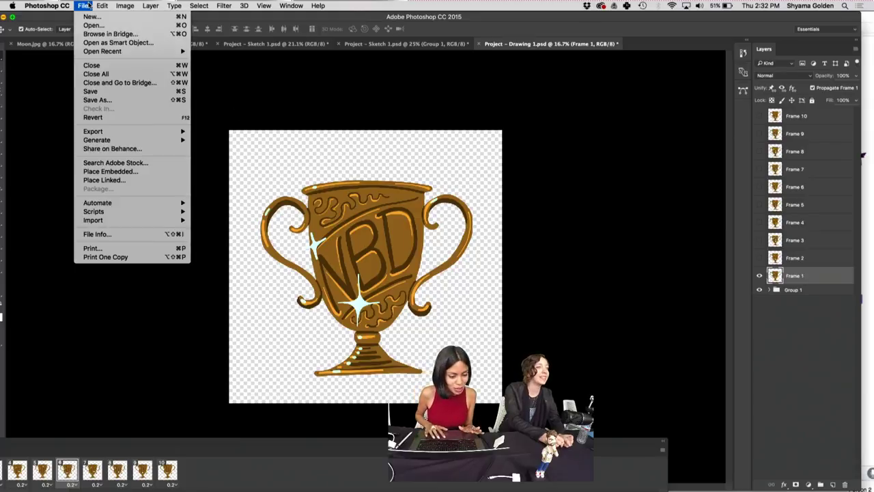
mouse_move(106, 134)
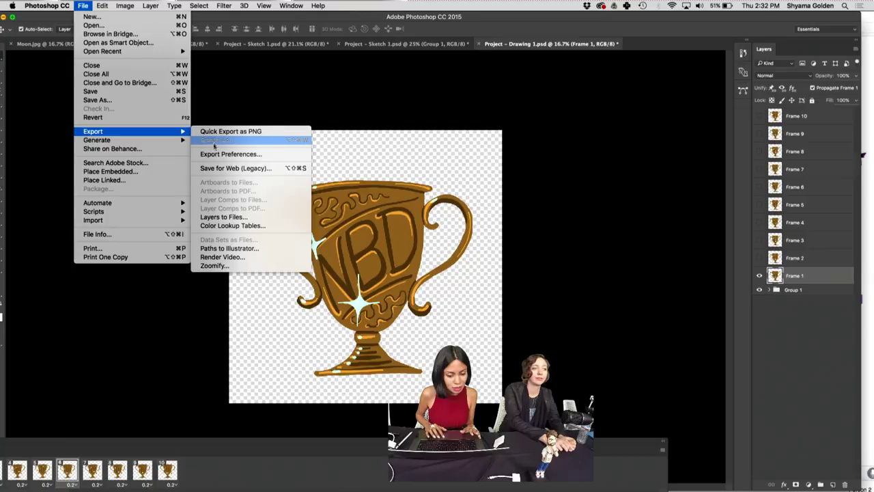
mouse_move(179, 140)
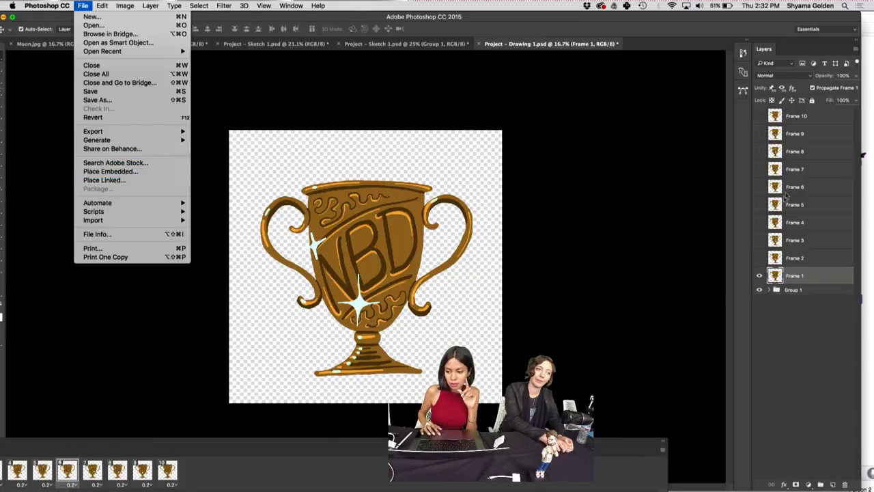
left_click(856, 51)
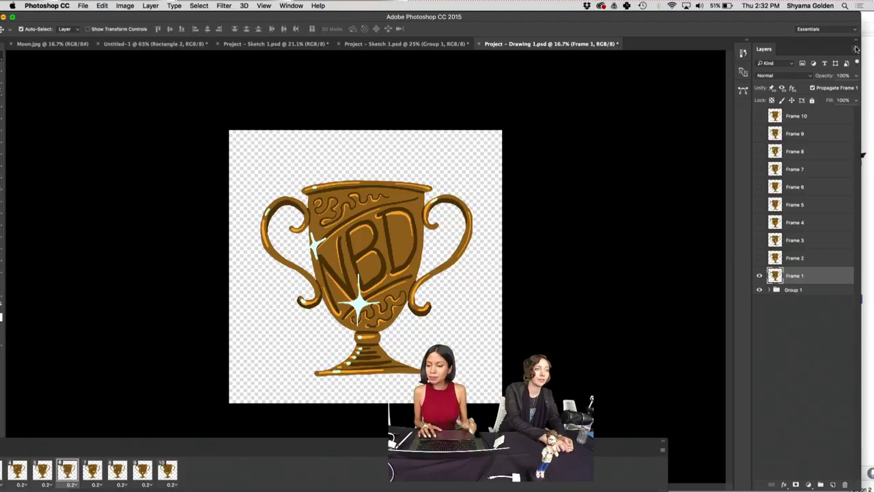
left_click(856, 52)
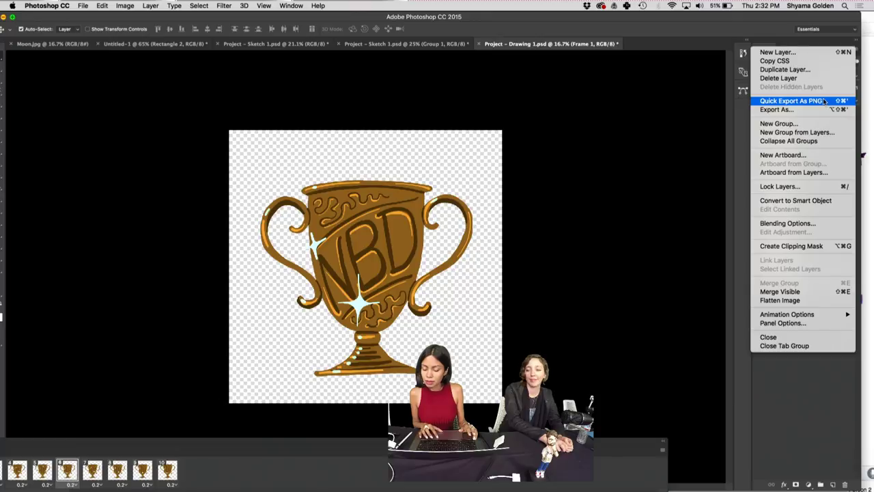
left_click(804, 171)
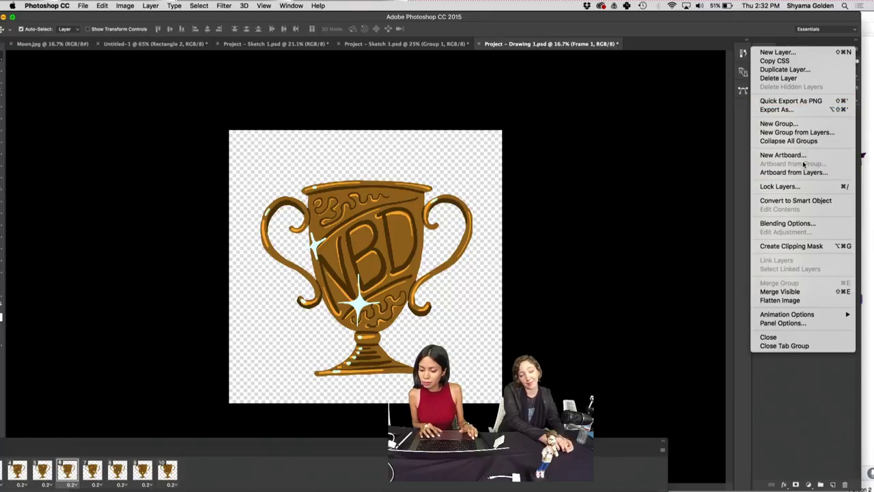
left_click(805, 110)
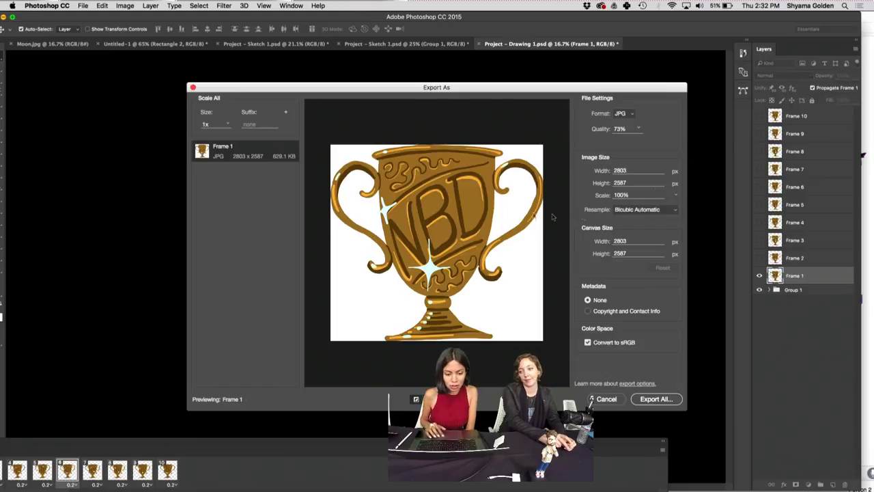
left_click(606, 400)
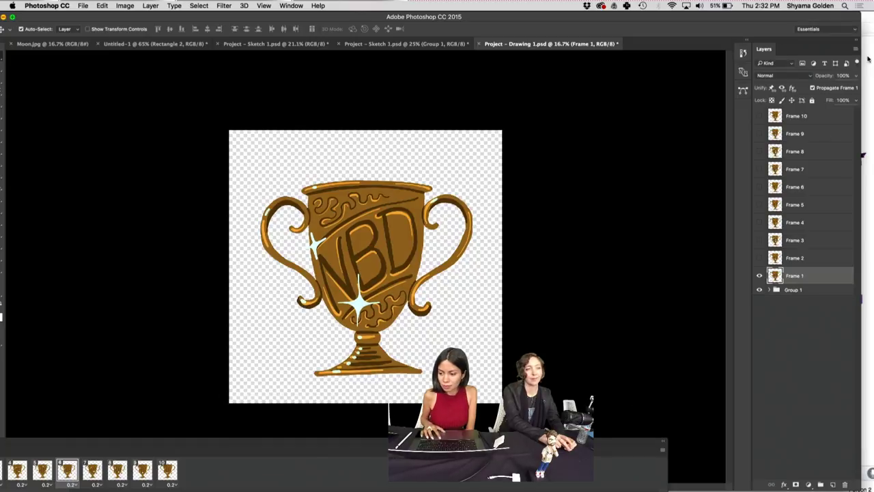
- Search the commands for "layers to" and start the Layers to Files export
left_click(855, 49)
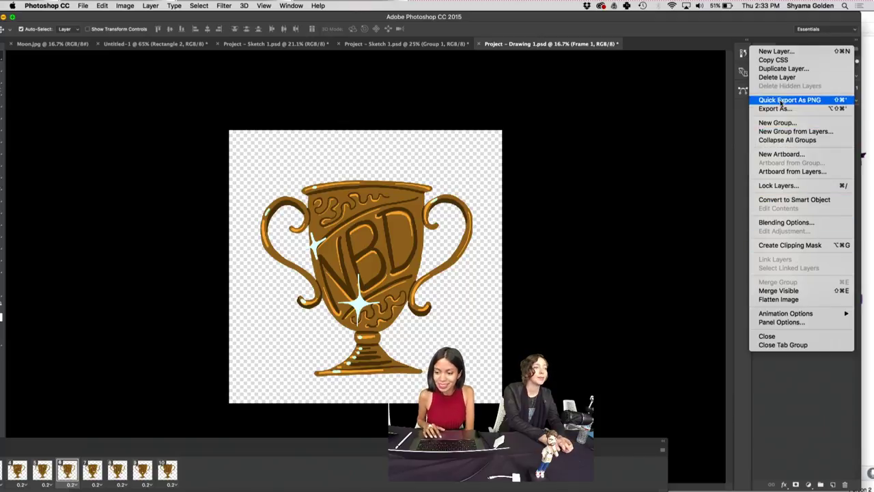
left_click(327, 17)
left_click(316, 5)
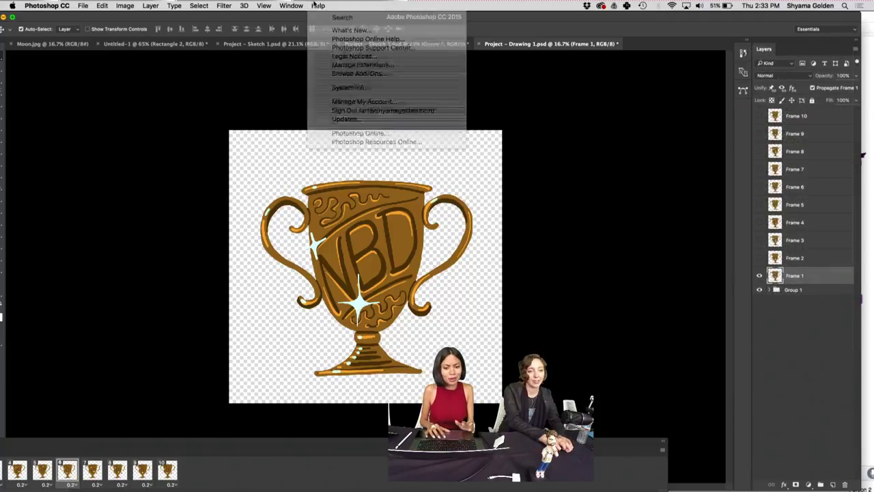
type("layers to")
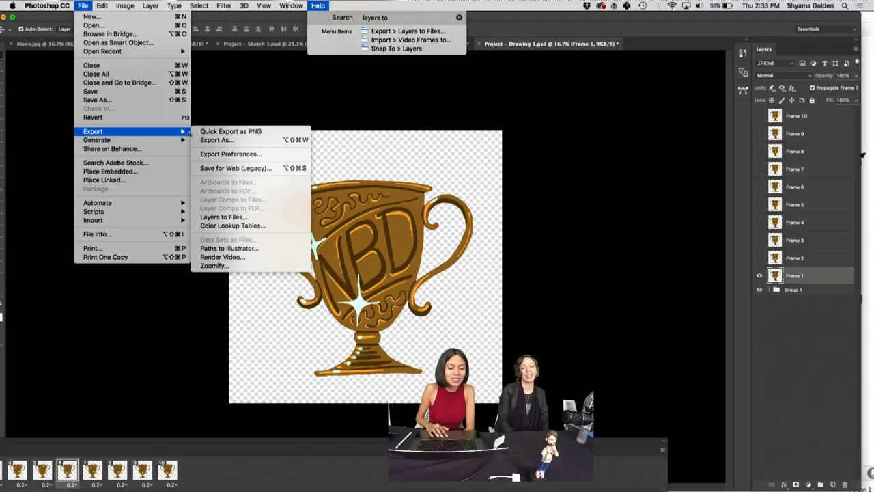
left_click(247, 218)
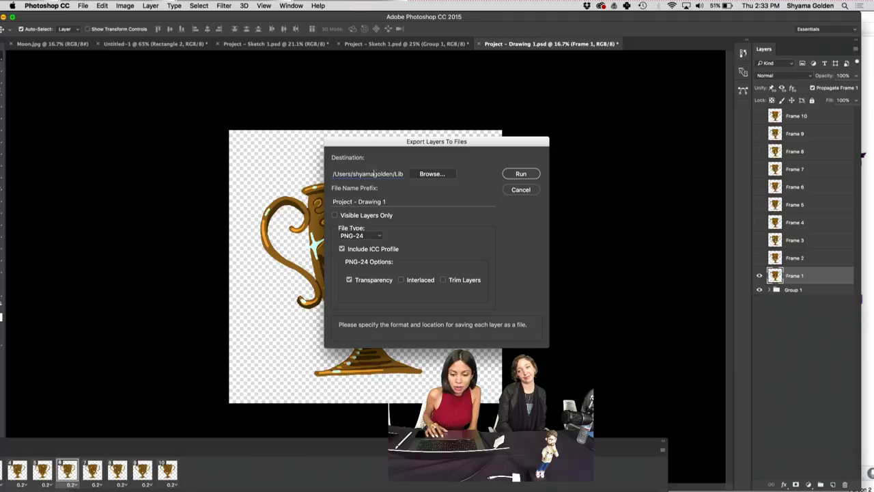
- Create a folder named NBD on the Desktop and choose it as the destination for the exported layers
left_click(428, 175)
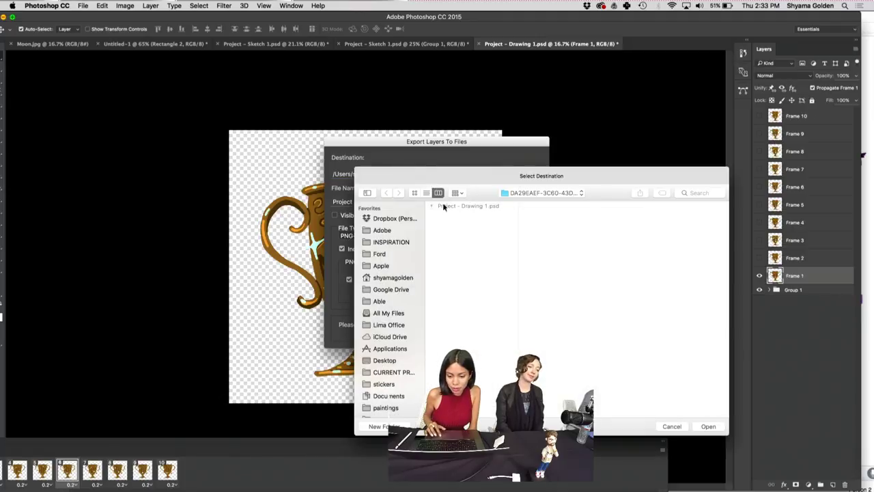
left_click(386, 361)
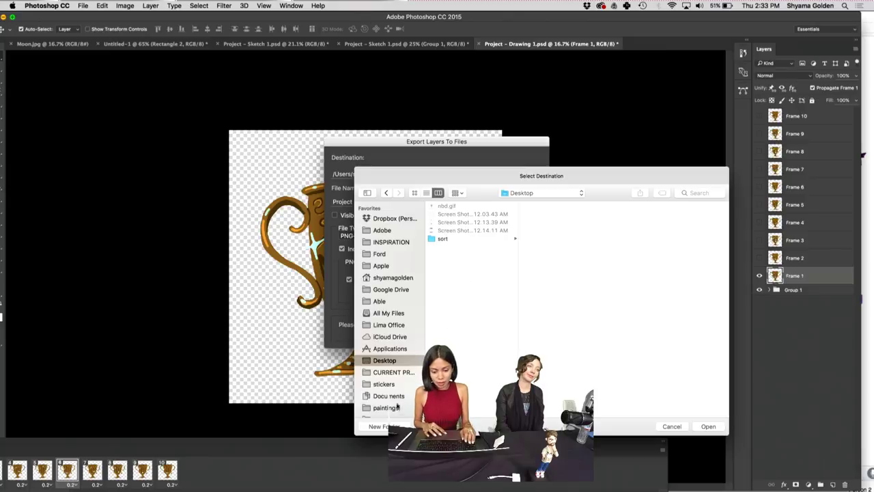
left_click(383, 426)
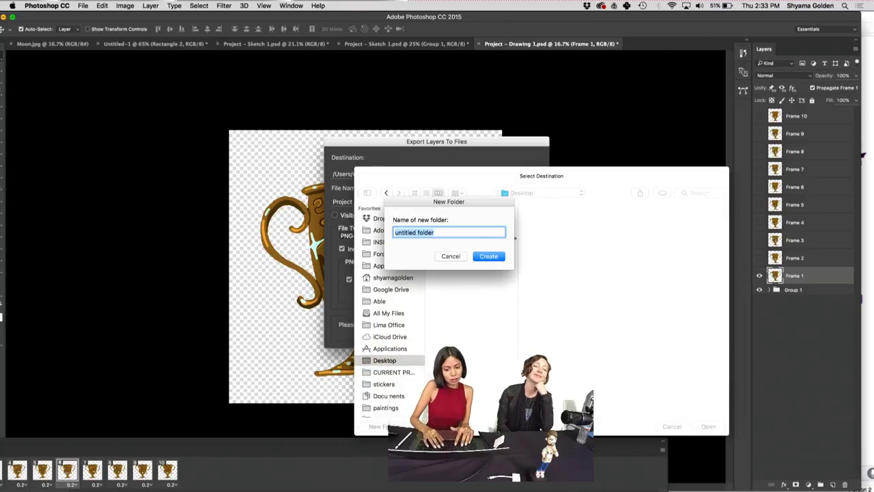
type("NBD")
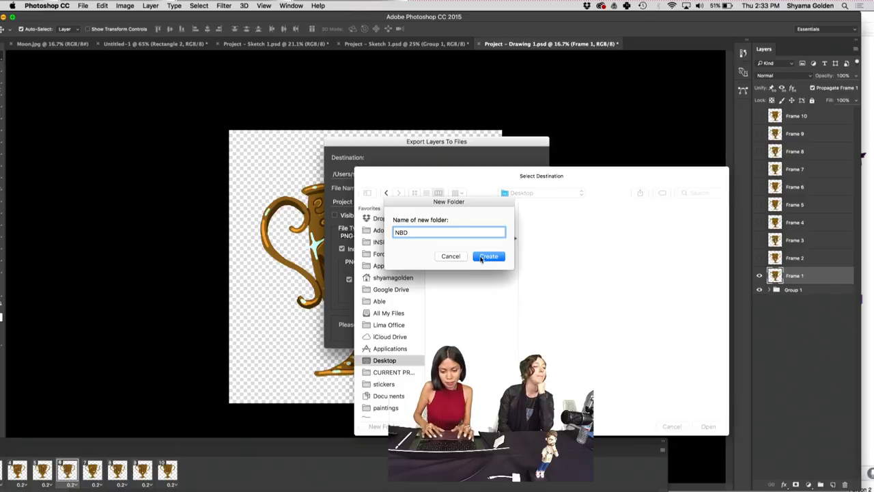
left_click(489, 256)
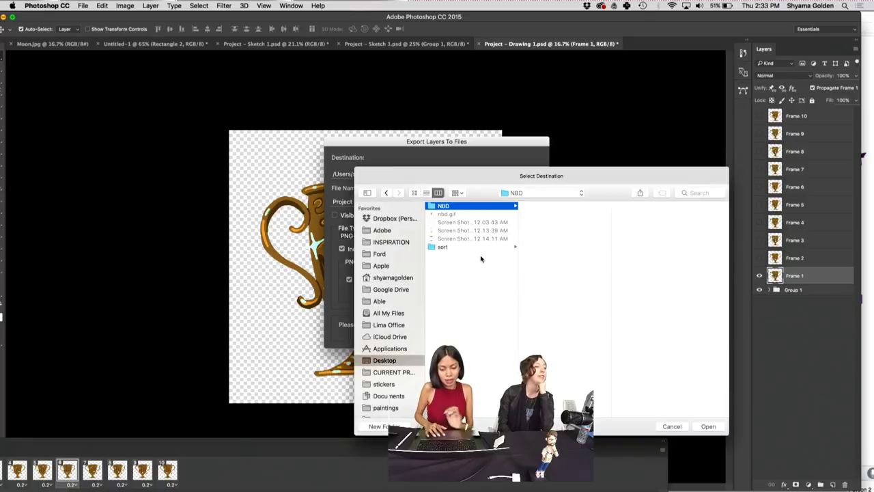
left_click(707, 426)
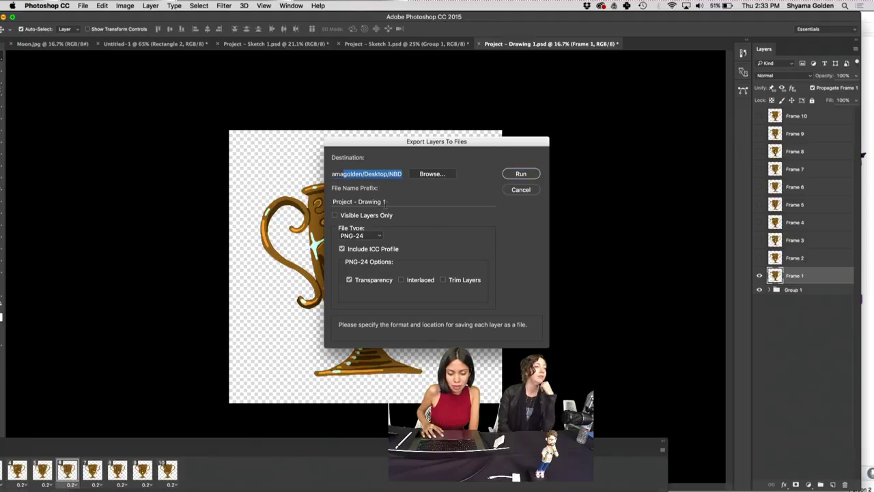
left_click_drag(390, 202, 319, 194)
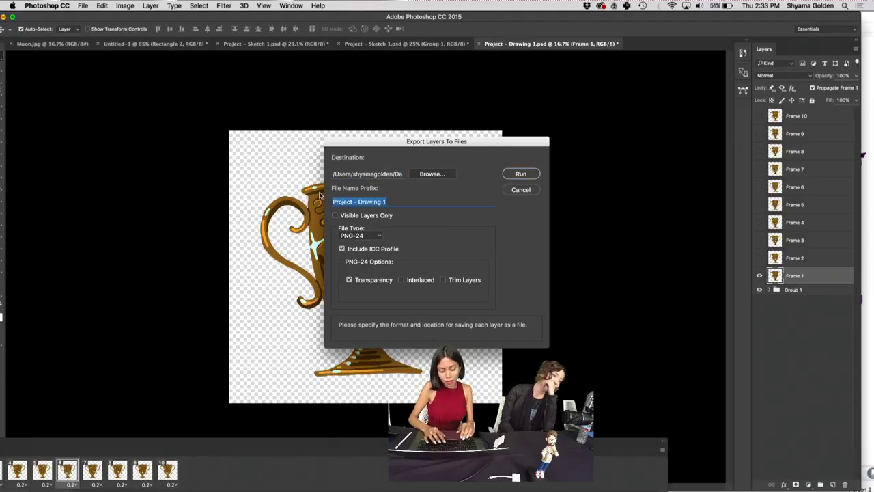
type("nbd_sticker")
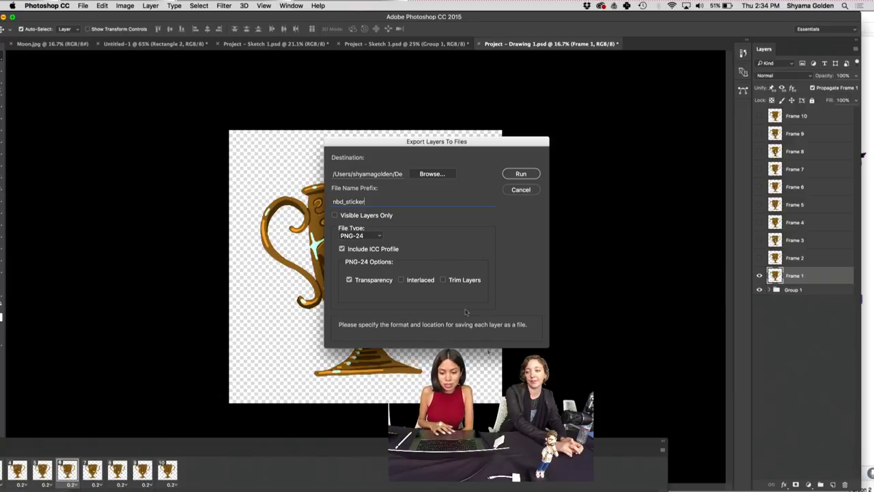
left_click(520, 190)
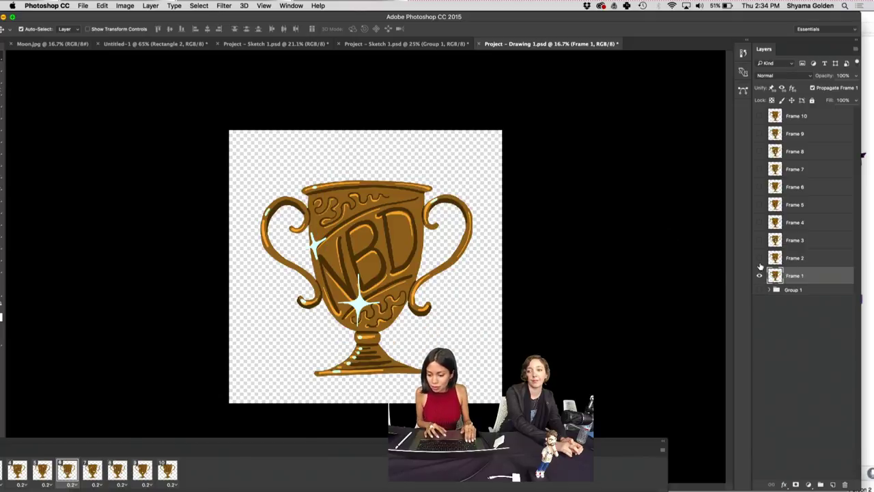
- Hide Group 1, make the Frame 2 to Frame 10 layers visible, and start the Layers to Files export
left_click_drag(759, 259, 758, 115)
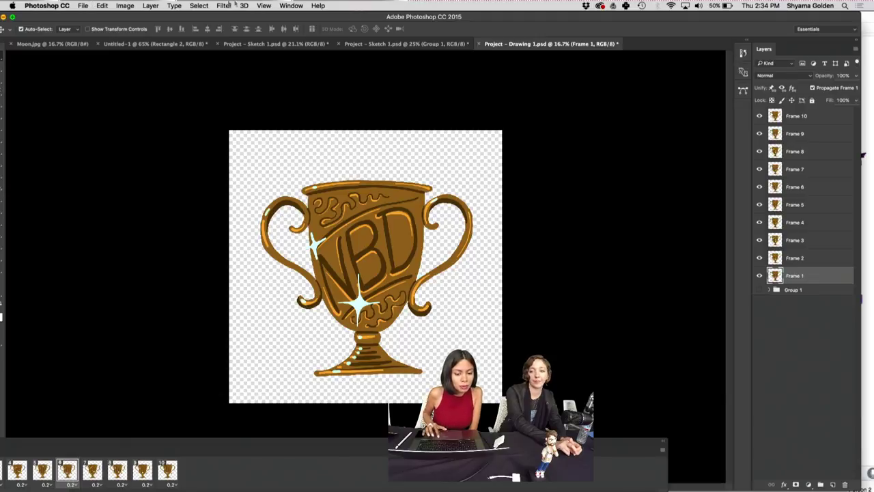
left_click(102, 6)
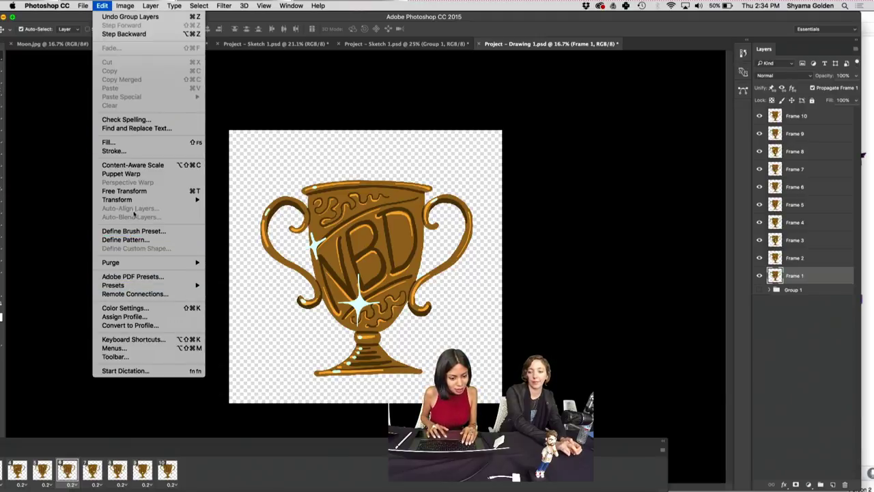
left_click(315, 4)
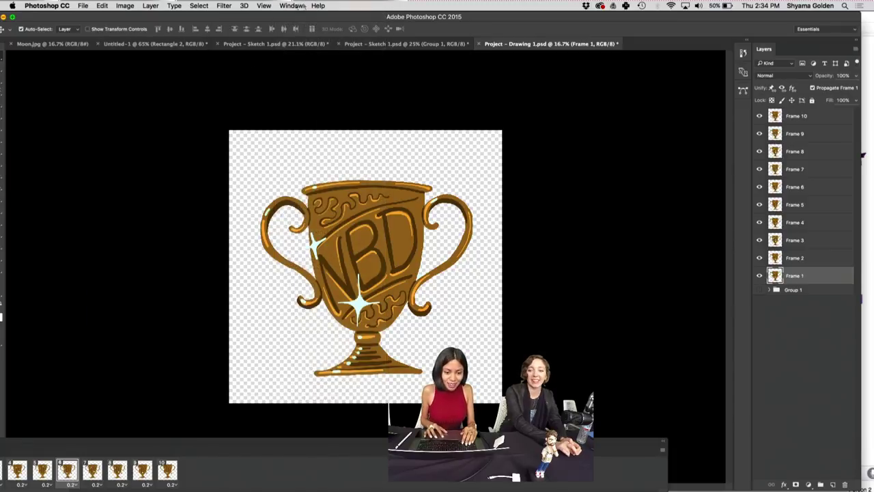
left_click(107, 6)
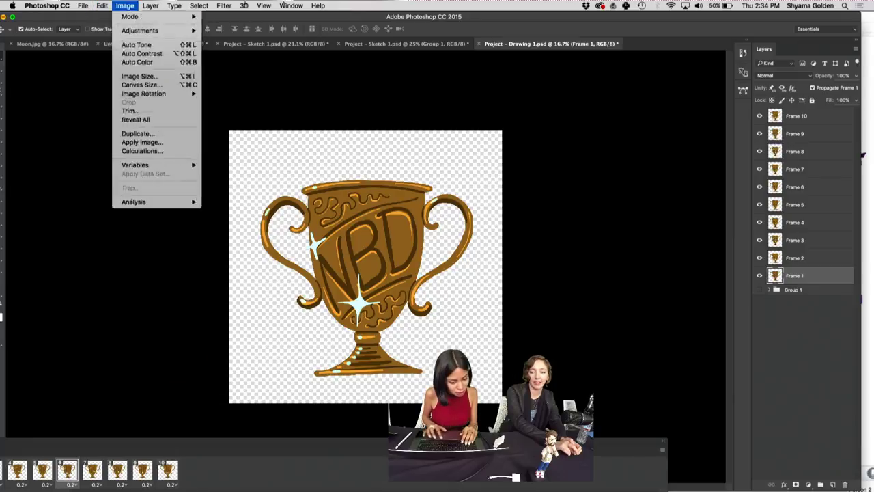
left_click(318, 6)
left_click(317, 6)
mouse_move(386, 32)
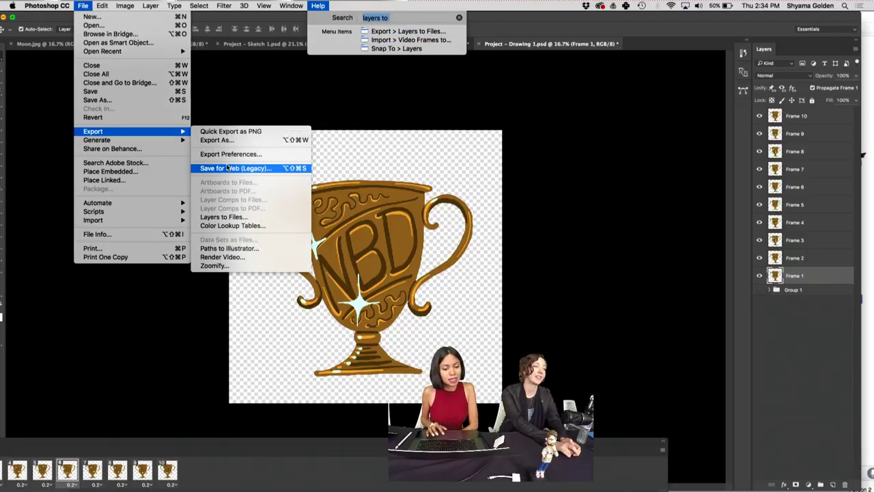
left_click(232, 217)
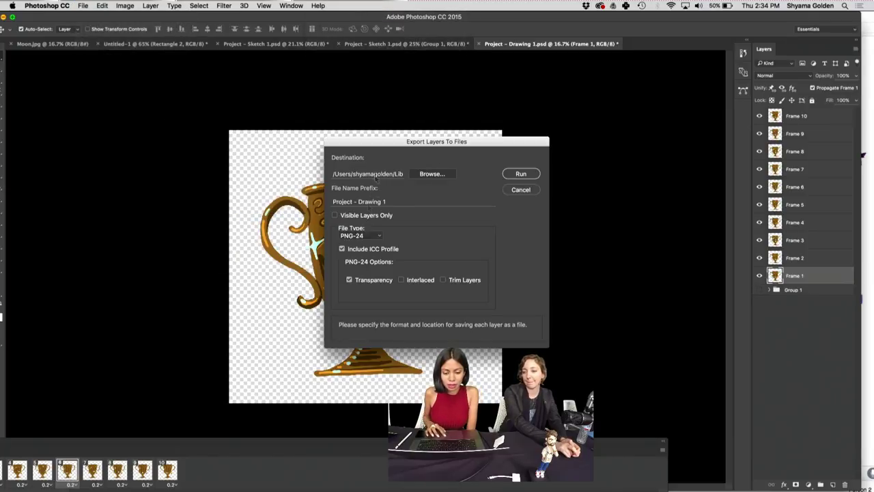
- Choose the NBD folder on the Desktop as the destination for the exported layers
left_click(431, 175)
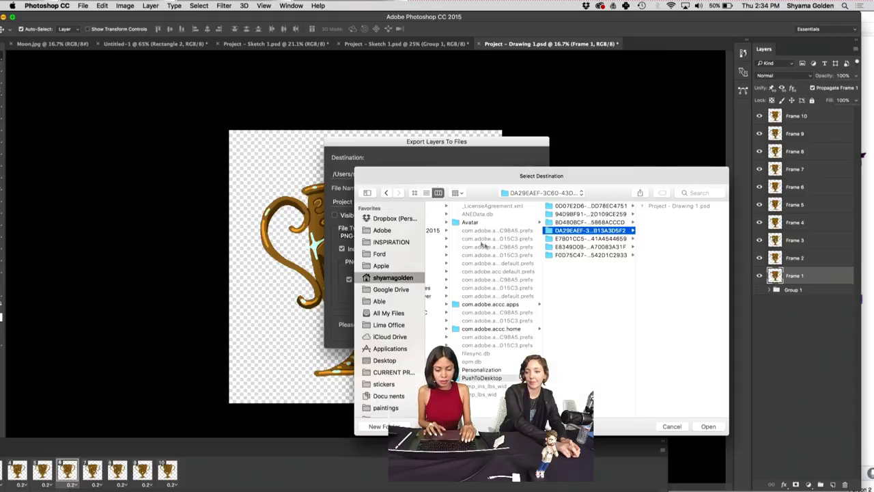
left_click(393, 359)
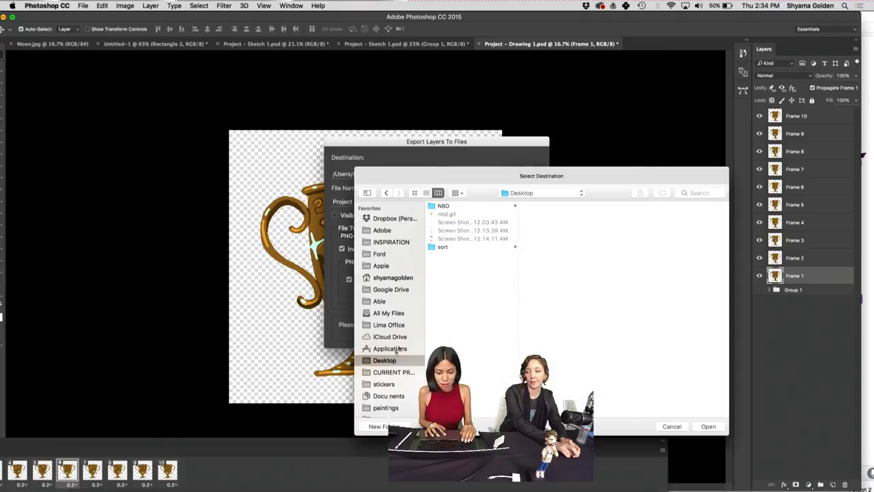
left_click(451, 247)
left_click(450, 206)
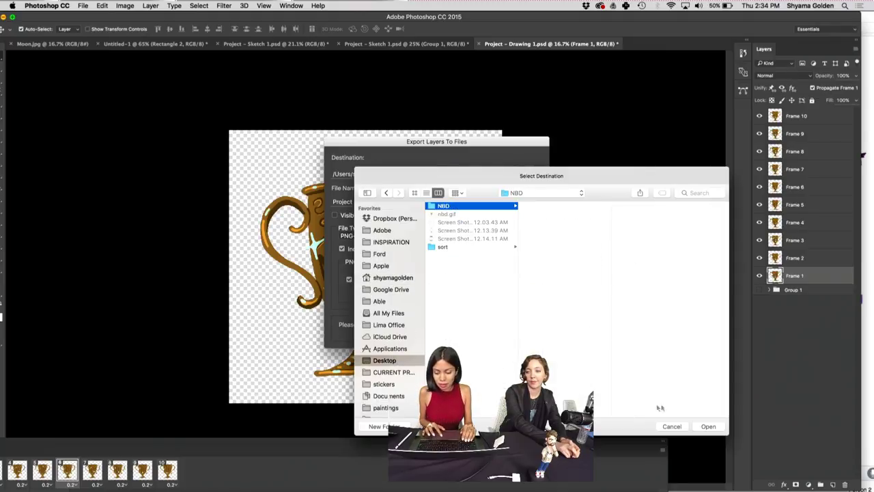
left_click(712, 426)
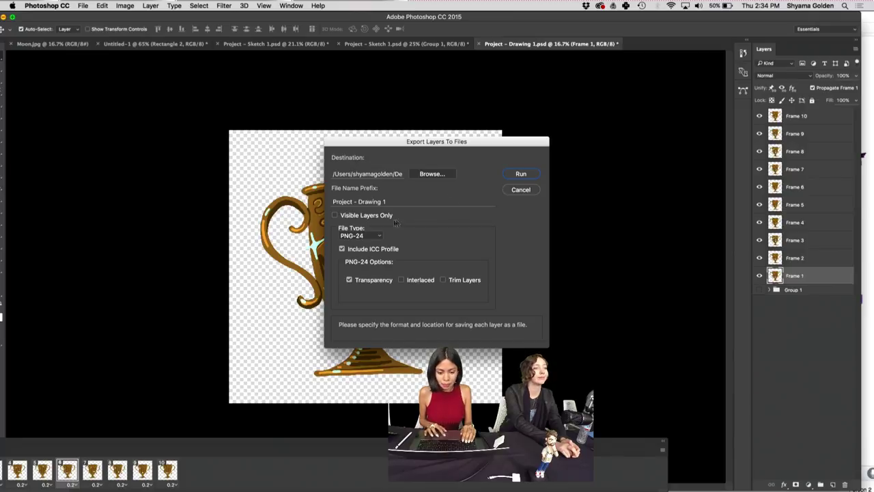
- Set the file name prefix to nbd_sticker, restrict the export to visible layers only, and run it as PNG-24
left_click_drag(385, 202, 280, 199)
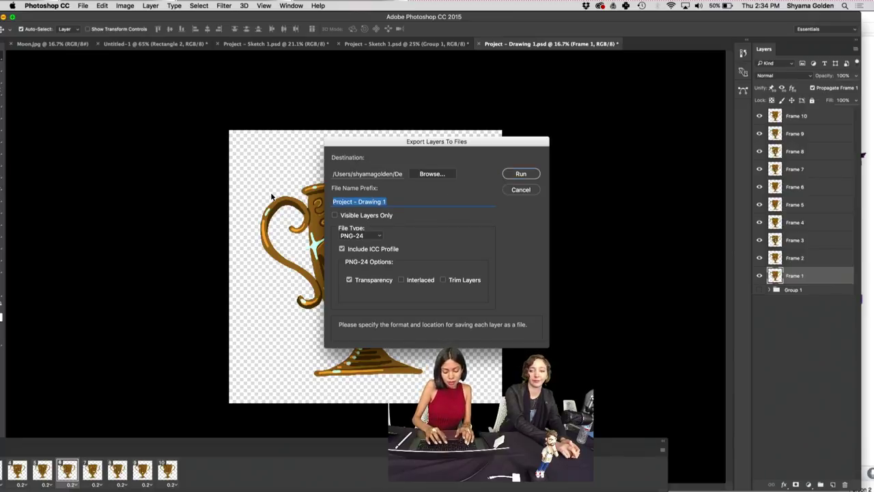
type("nbd_sticker")
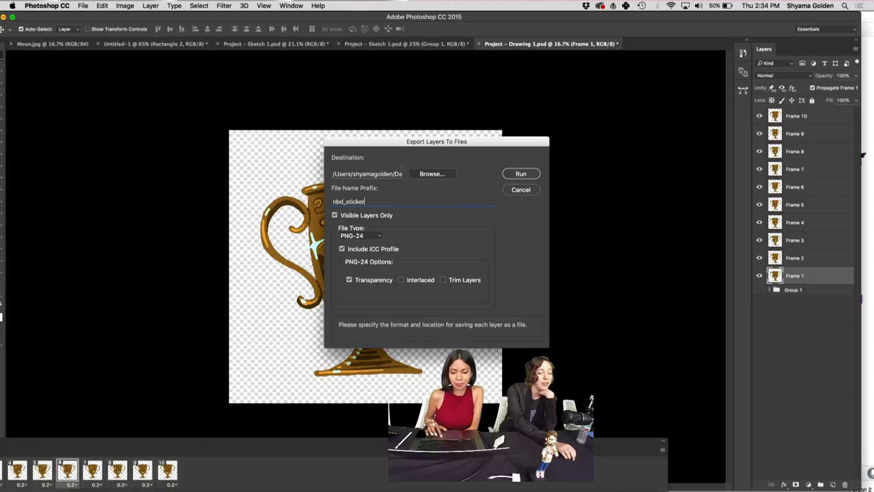
left_click_drag(393, 149, 228, 196)
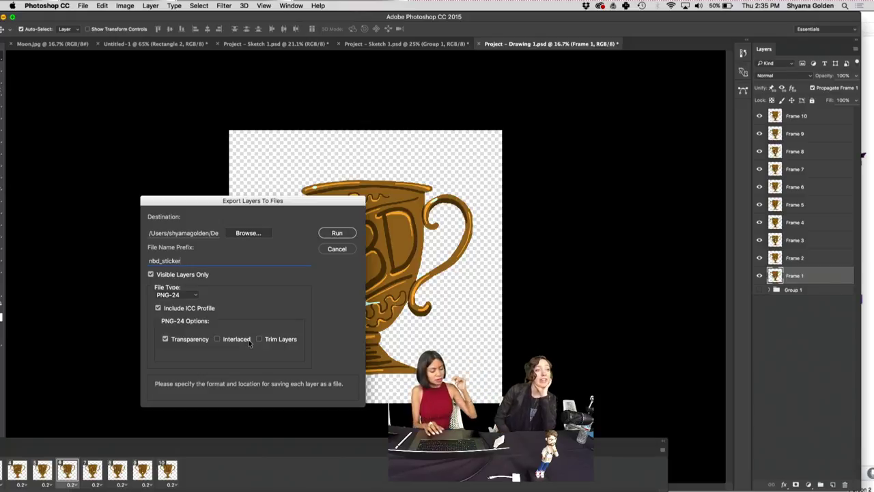
left_click_drag(290, 204, 306, 198)
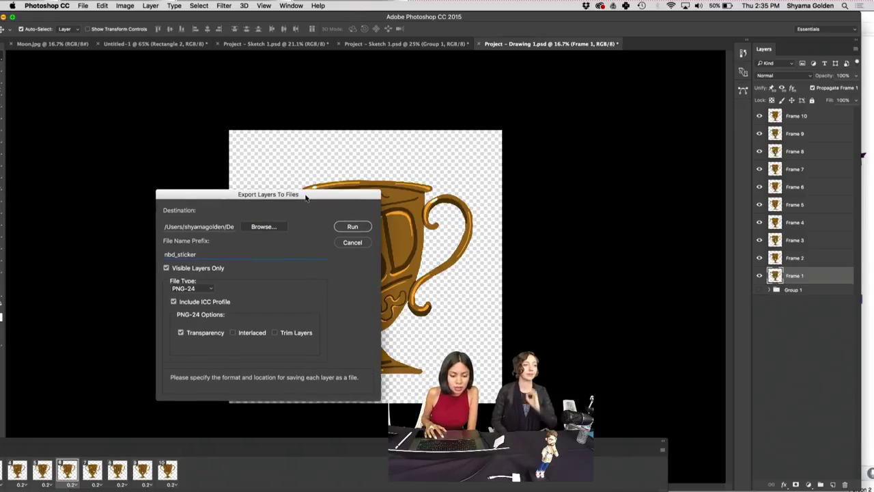
left_click(352, 227)
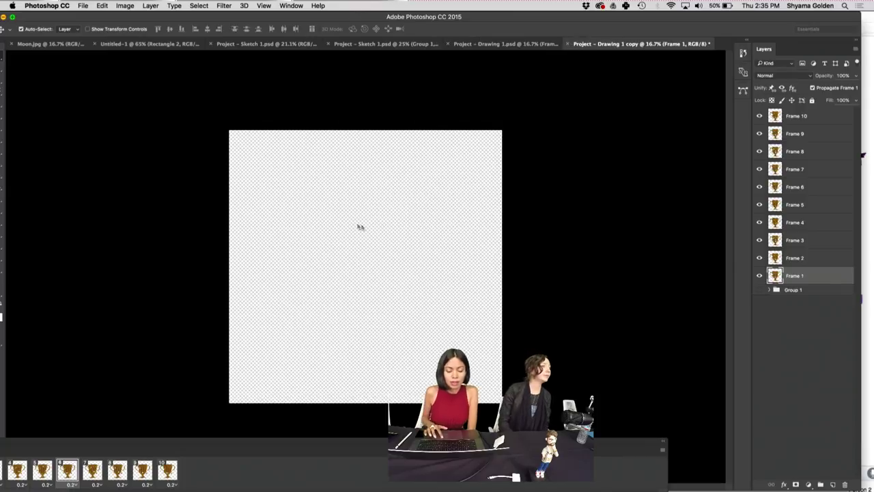
- Switch to Finder, check the exported files in the Desktop's NBD folder, and dismiss the export message
mouse_move(437, 487)
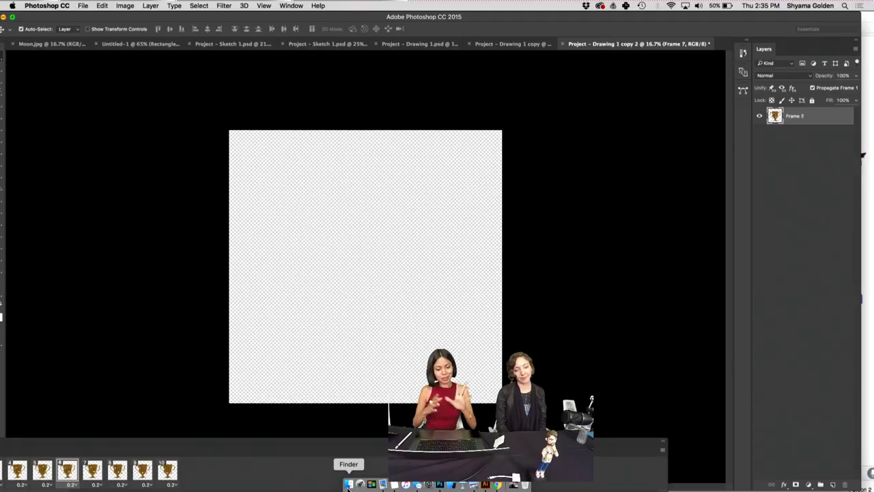
left_click(348, 485)
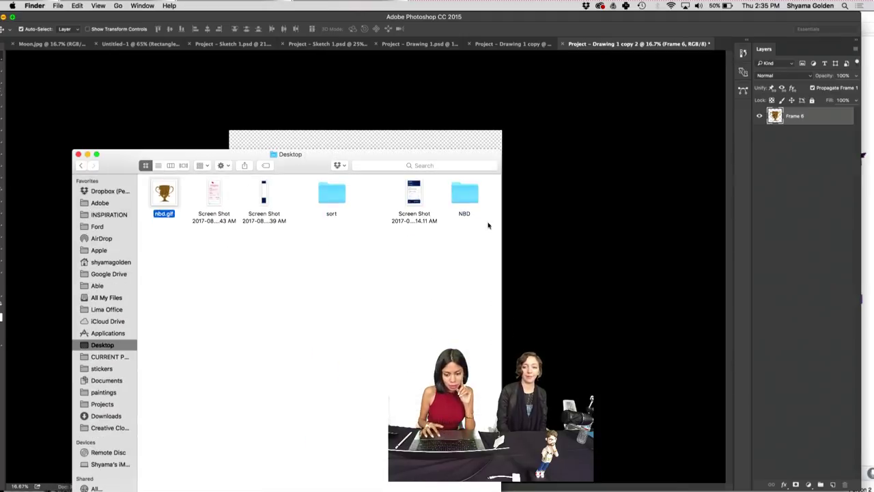
left_click(465, 194)
double_click(465, 195)
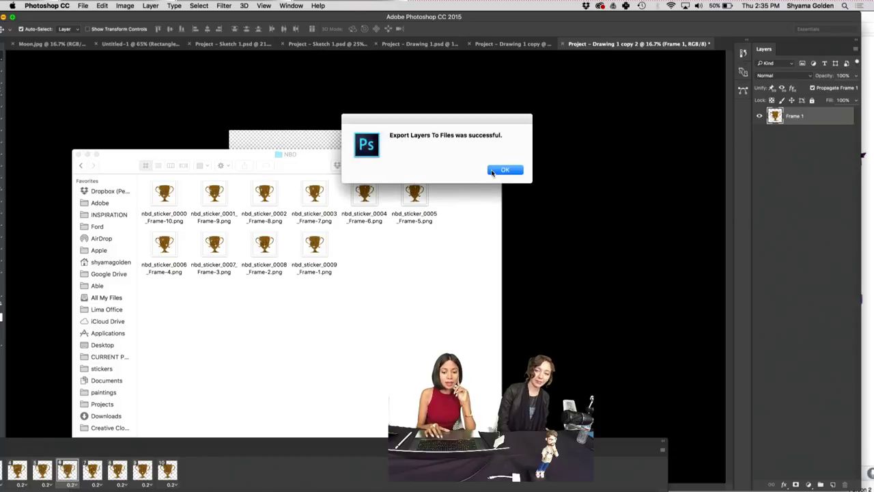
left_click(504, 170)
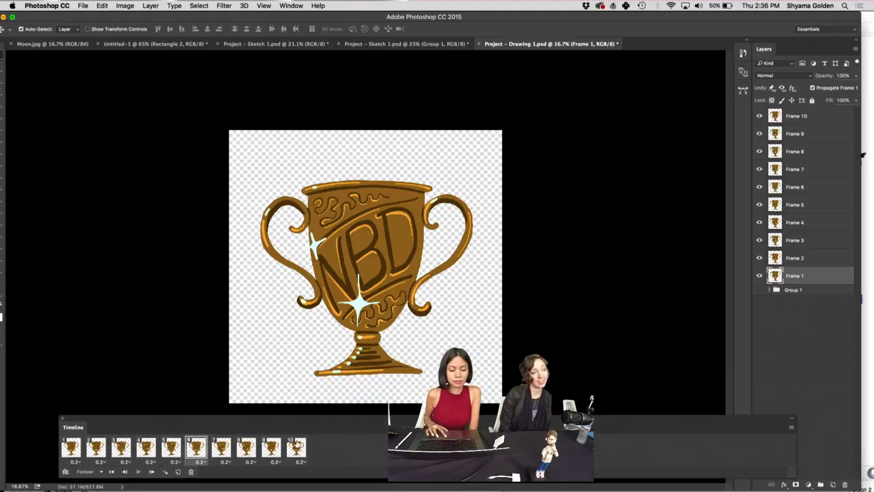
- Move the Timeline panel down so it sits below the trophy artwork
left_click_drag(125, 420, 125, 451)
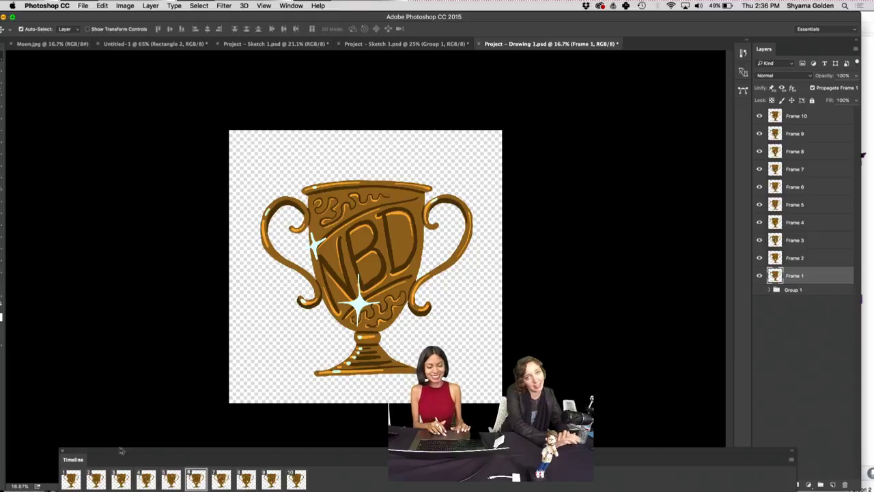
left_click_drag(131, 456, 114, 455)
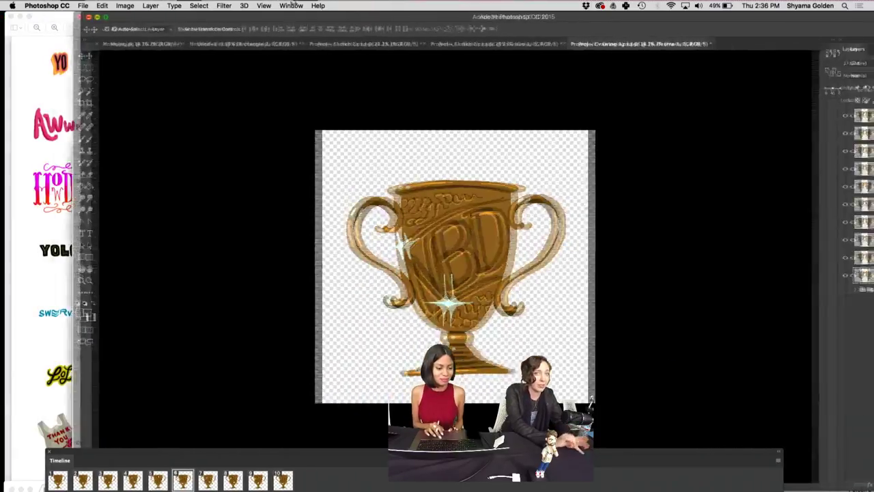
left_click(263, 5)
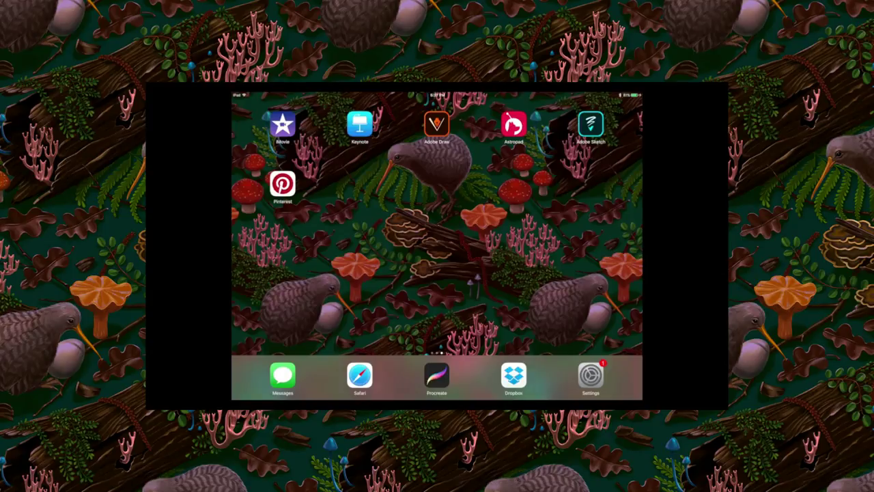
- Switch to Adobe Sketch on the iPad, view the first dog painting with its layers, and close it
left_click(591, 124)
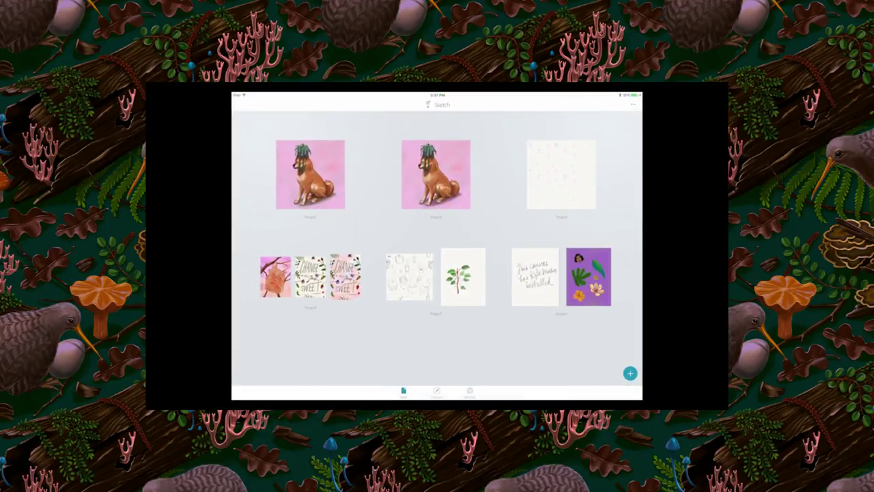
left_click(310, 174)
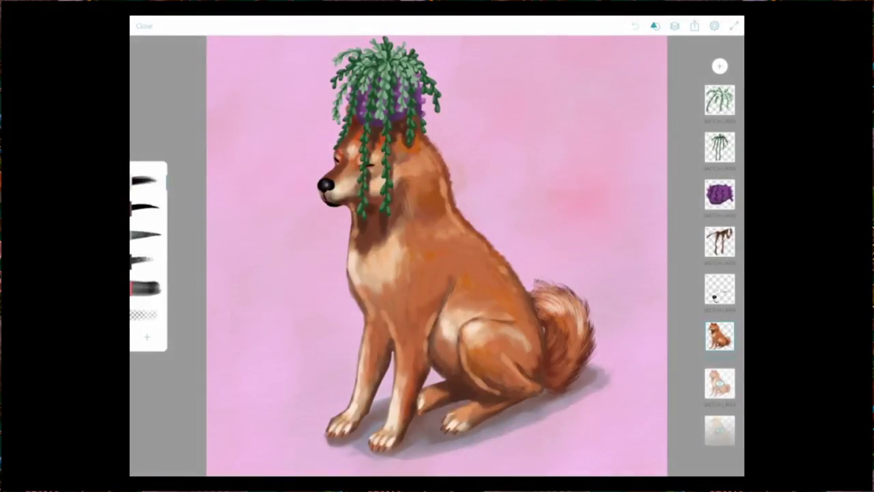
left_click(144, 25)
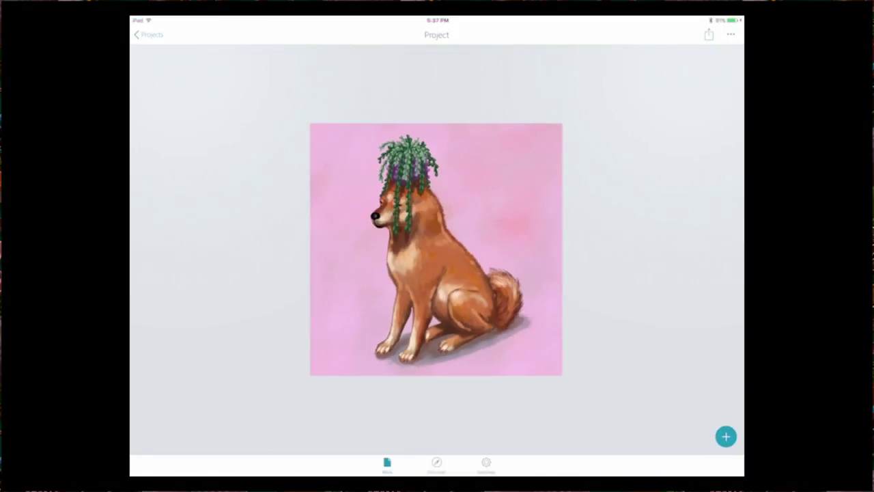
- Return to the projects, open the other dog painting, and bring up its sharing options
left_click(147, 34)
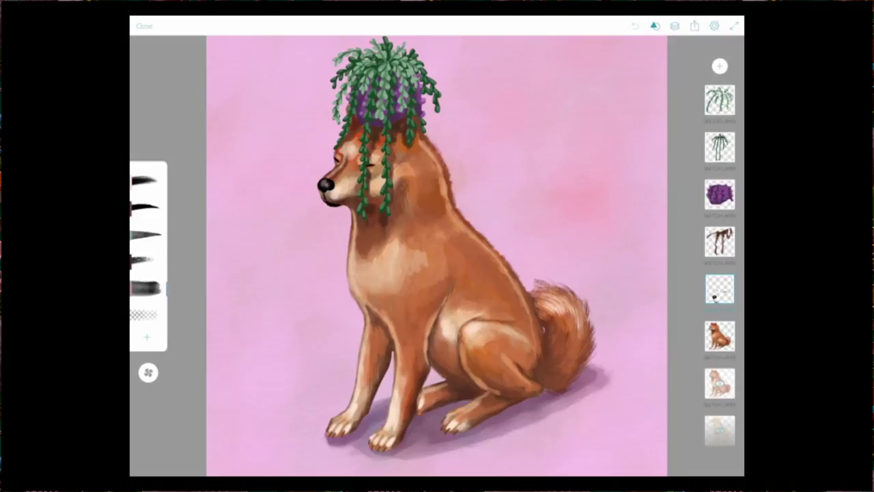
left_click(694, 26)
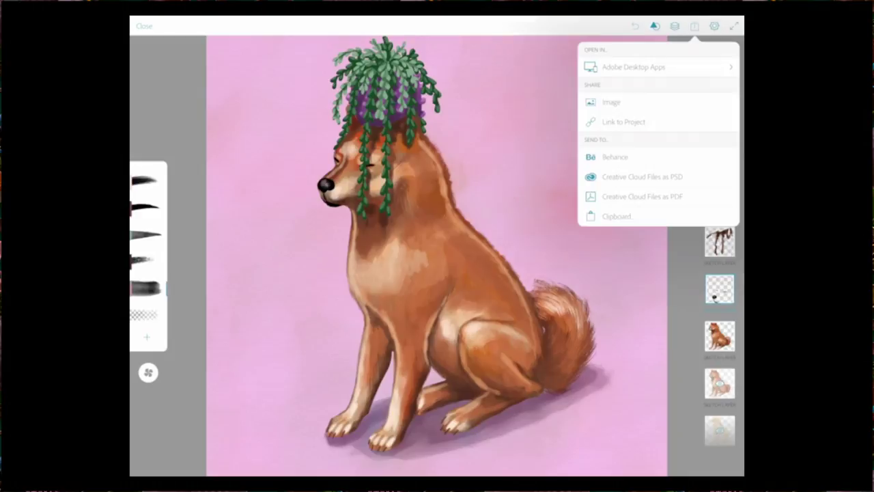